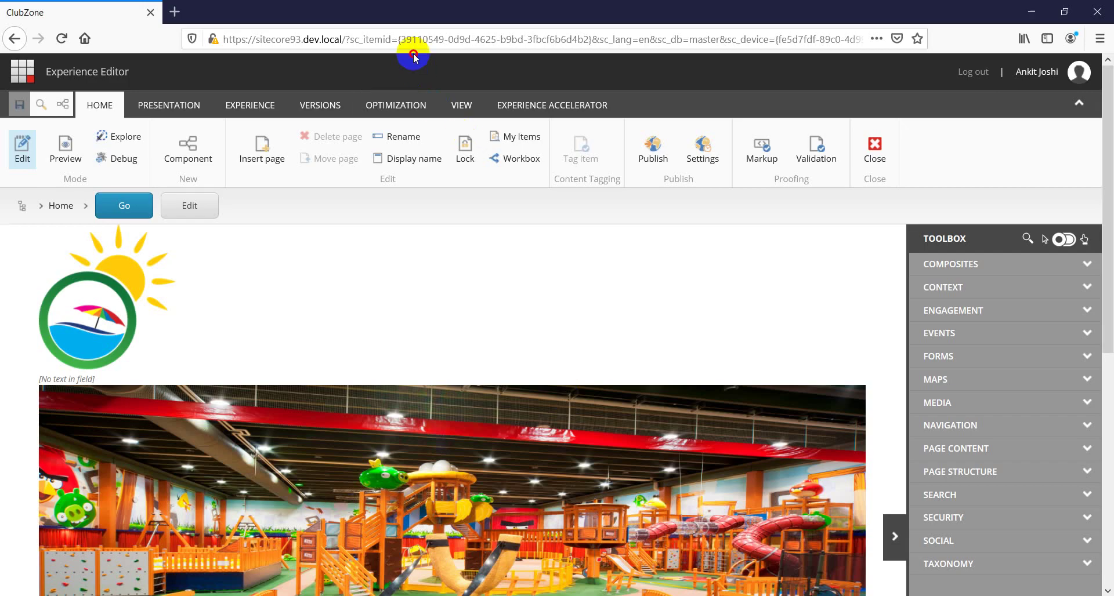
Expand the Media category in the page's toolbox to view the available media components.
{"action": "left_click", "coordinate": [410, 43]}
{"action": "key", "text": "Return"}
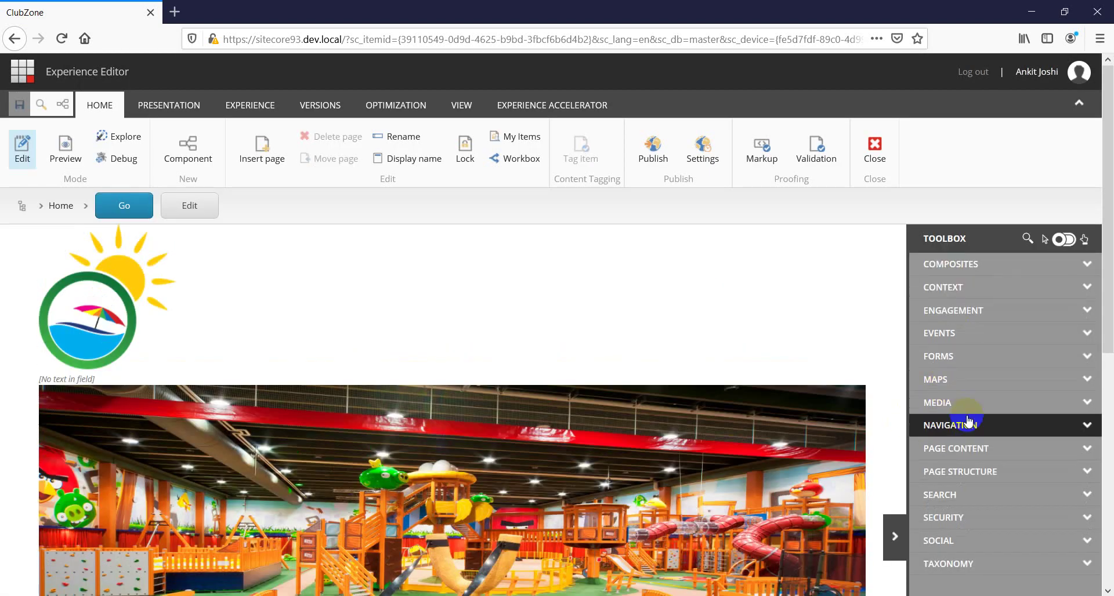
{"action": "left_click", "coordinate": [945, 404]}
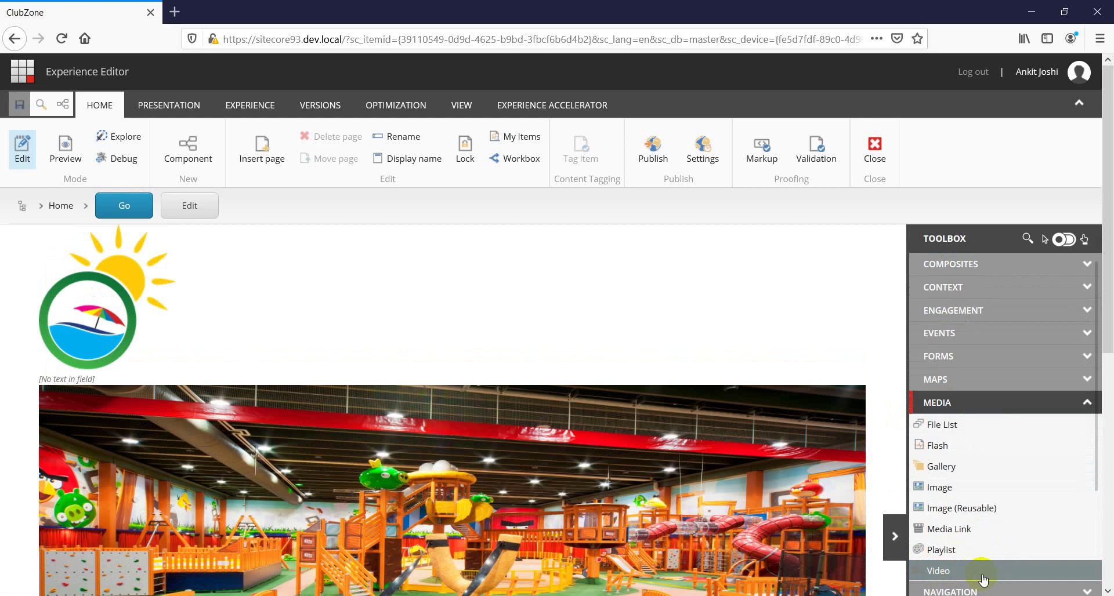
{"action": "left_click", "coordinate": [955, 406]}
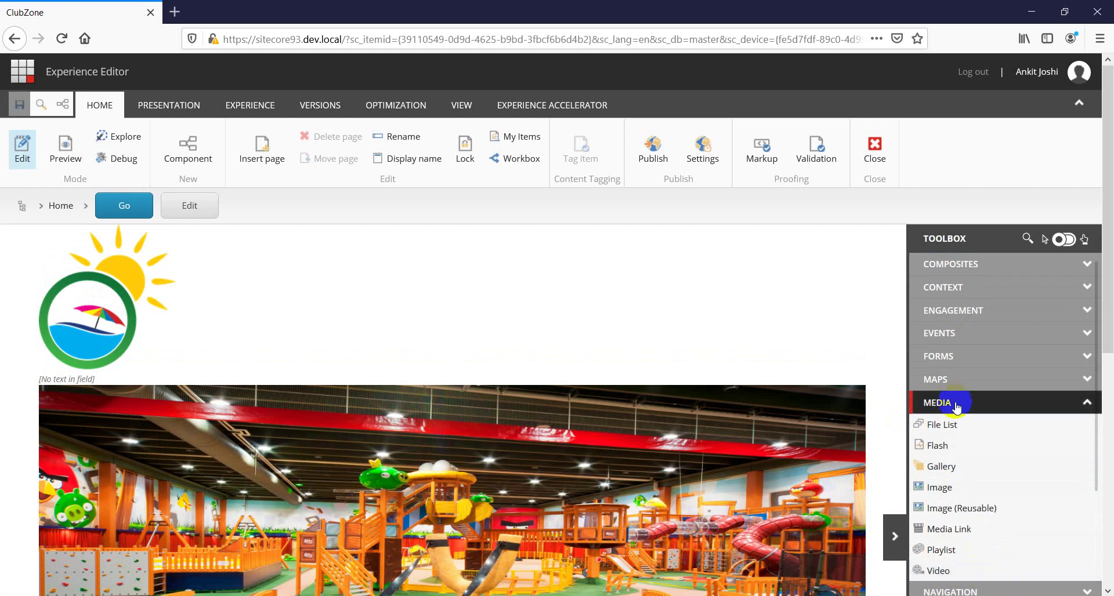
{"action": "left_click", "coordinate": [957, 388]}
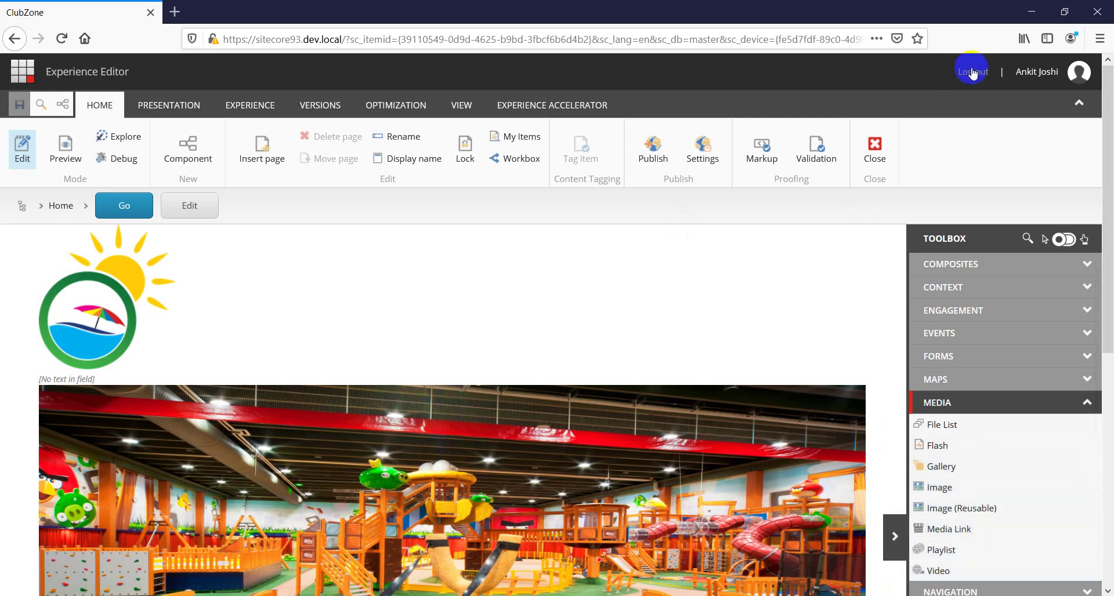
Switch to the Chrome window with the Sitecore Content Editor.
{"action": "mouse_move", "coordinate": [547, 581]}
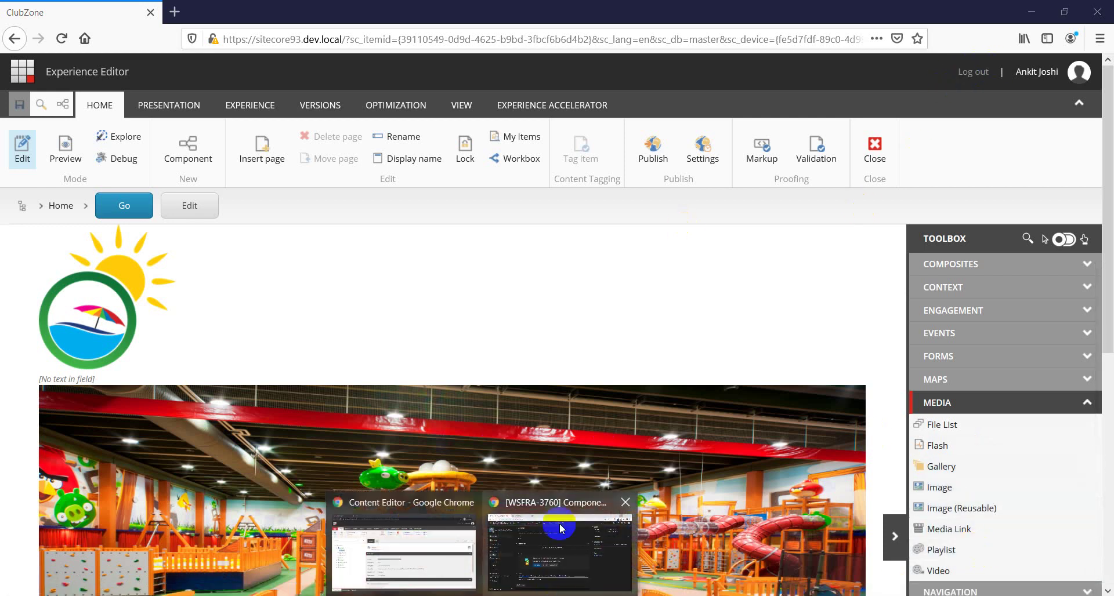
{"action": "left_click", "coordinate": [429, 528]}
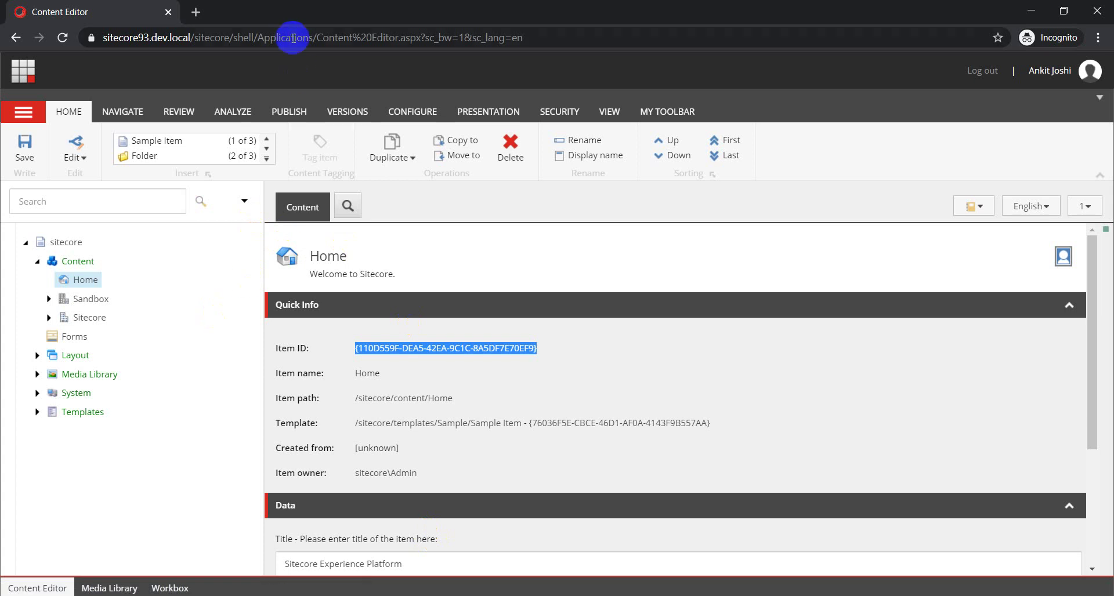
{"action": "left_click", "coordinate": [302, 38]}
{"action": "key", "text": "Return"}
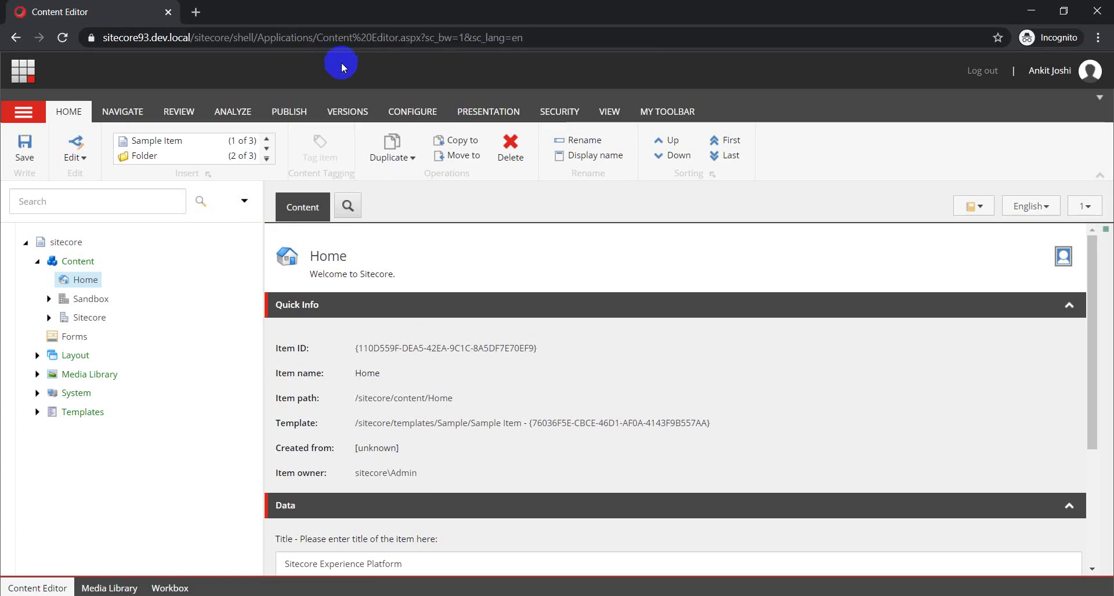
Expand System, Settings and Feature in the content tree and check the Experience Accelerator folder's modules.
{"action": "left_click", "coordinate": [37, 394]}
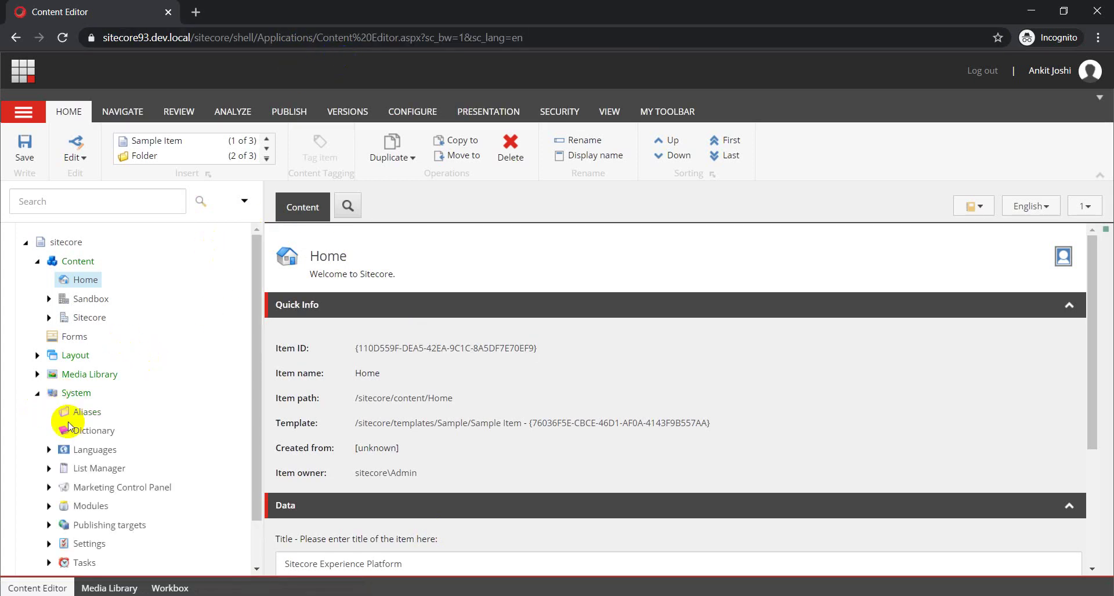
{"action": "scroll", "coordinate": [63, 424], "scroll_direction": "down", "scroll_amount": 1}
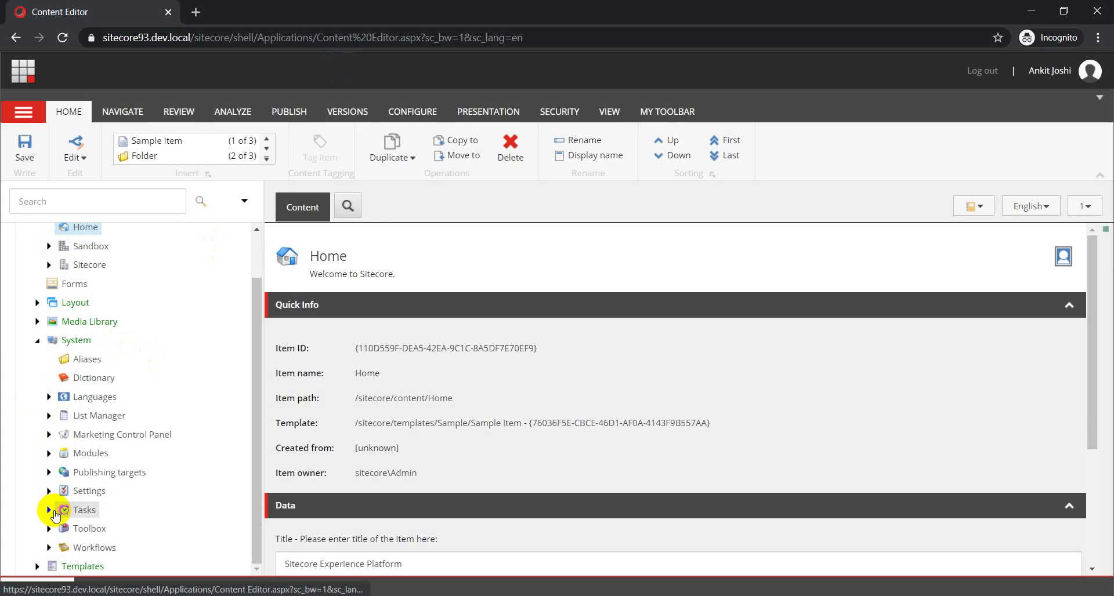
{"action": "left_click", "coordinate": [49, 491]}
{"action": "scroll", "coordinate": [142, 480], "scroll_direction": "down", "scroll_amount": 4}
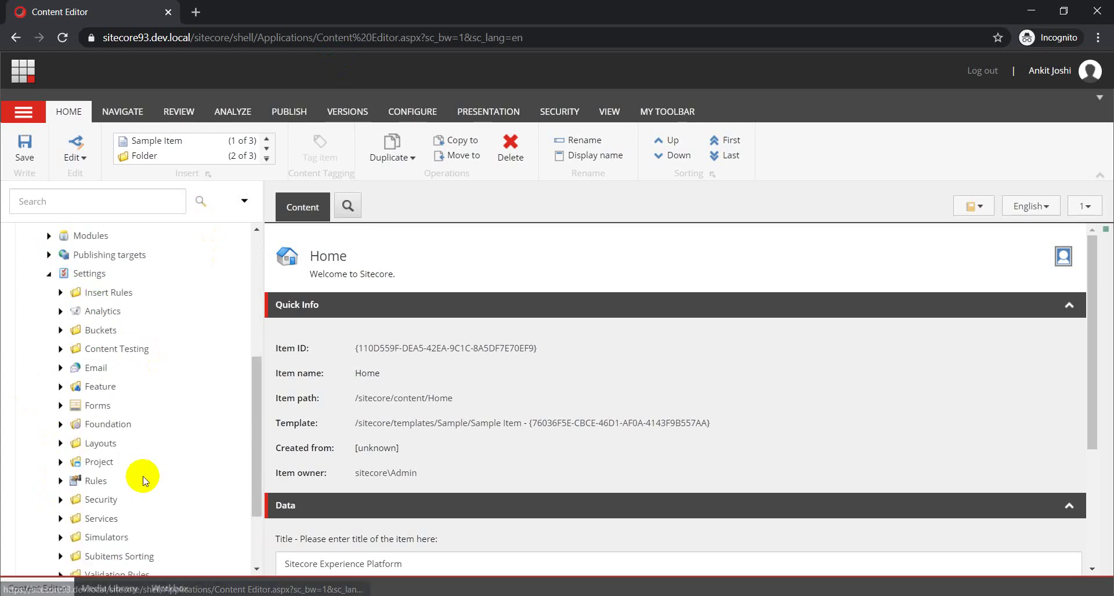
{"action": "left_click", "coordinate": [60, 388]}
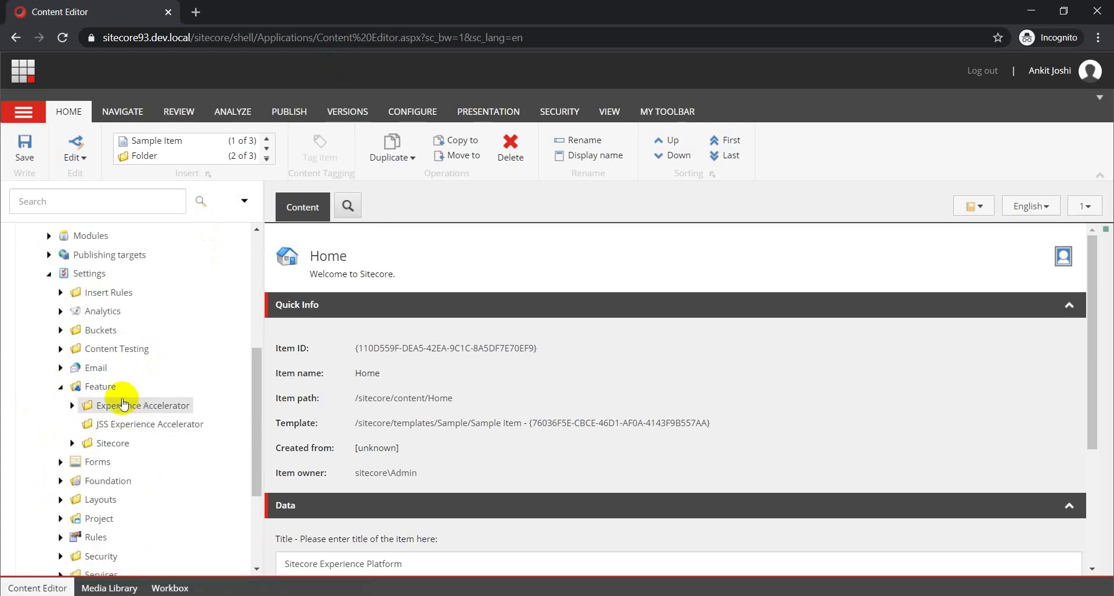
{"action": "left_click", "coordinate": [72, 405]}
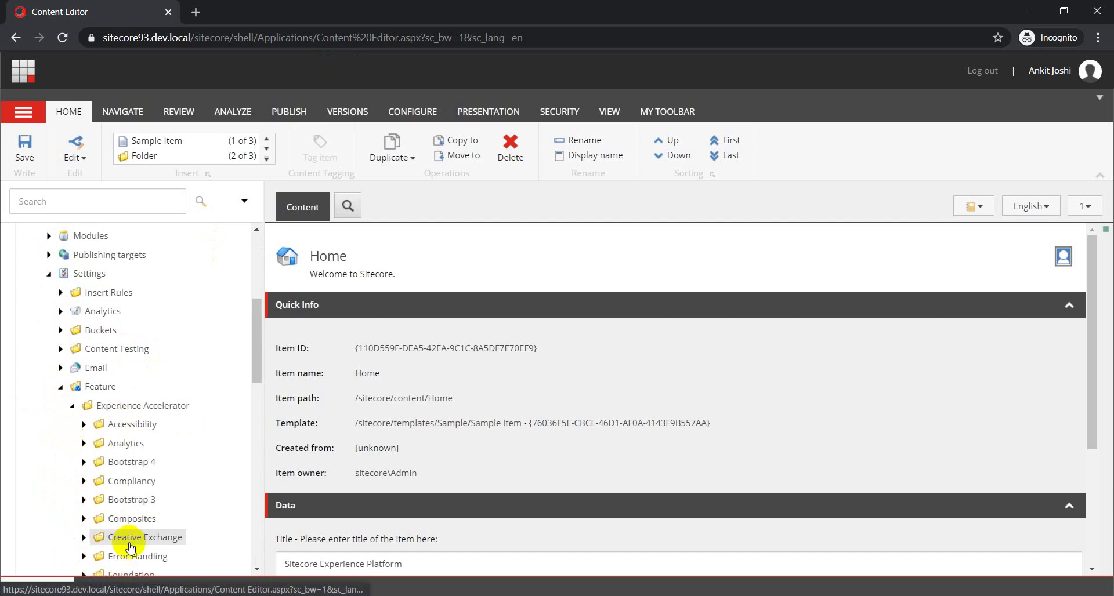
{"action": "left_click", "coordinate": [72, 406]}
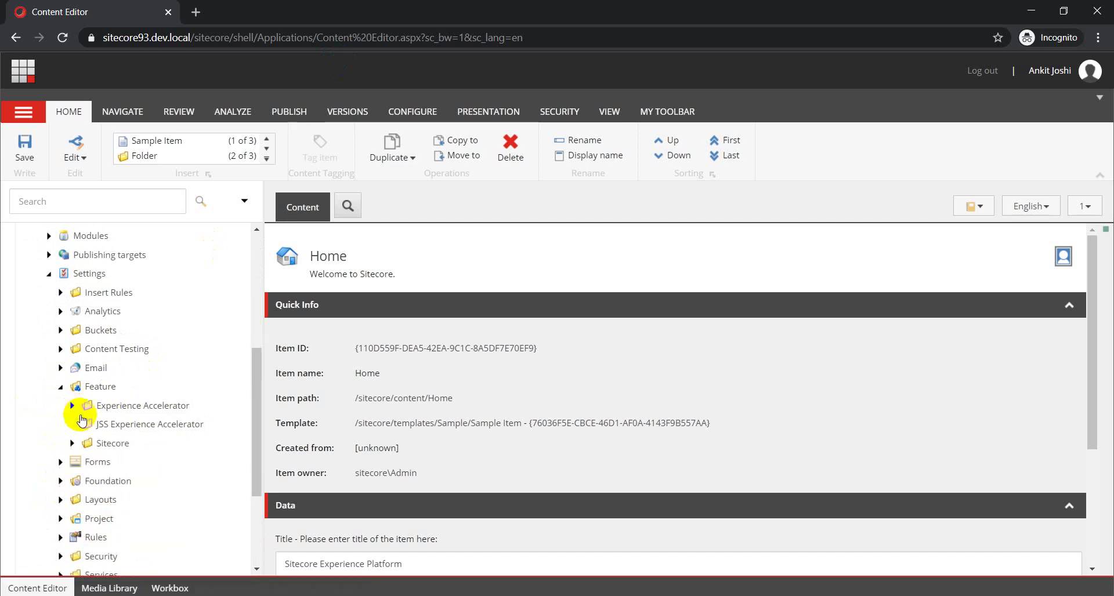
{"action": "right_click", "coordinate": [92, 387]}
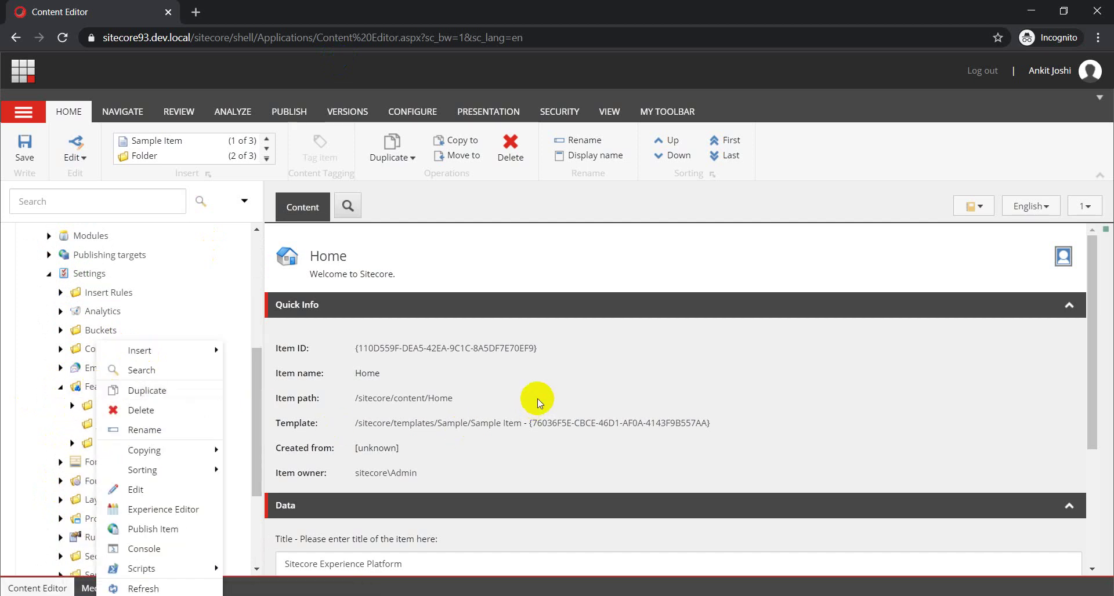
{"action": "left_click_drag", "start_coordinate": [535, 397], "coordinate": [339, 398]}
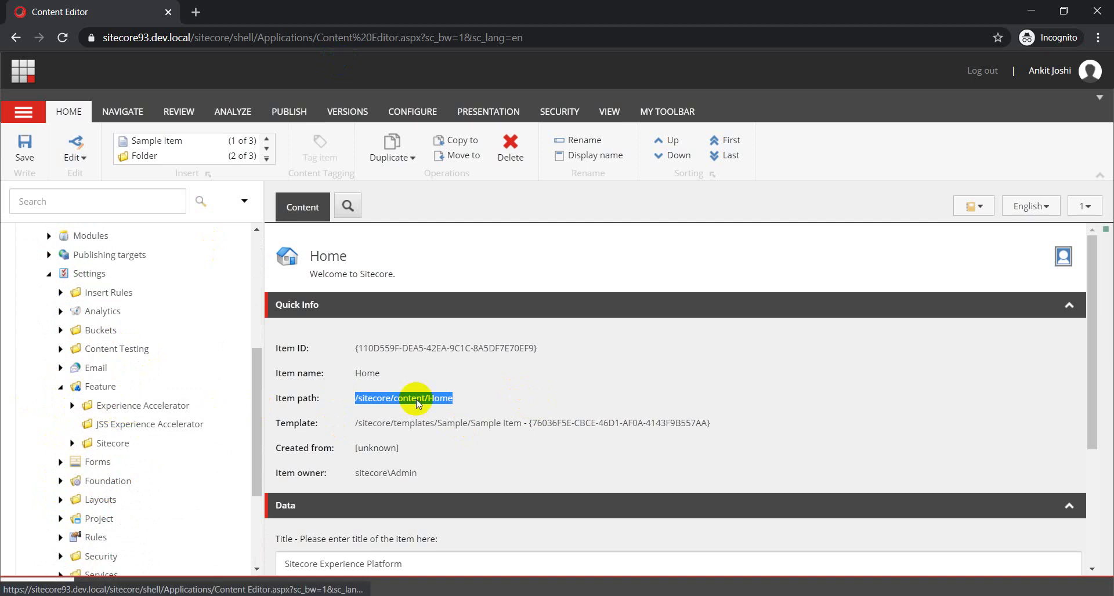
{"action": "left_click", "coordinate": [566, 378]}
Insert a module named Extended Video under the Feature settings, excluding Tenant Setup from its scaffolding actions, and expand the new module.
{"action": "right_click", "coordinate": [99, 395]}
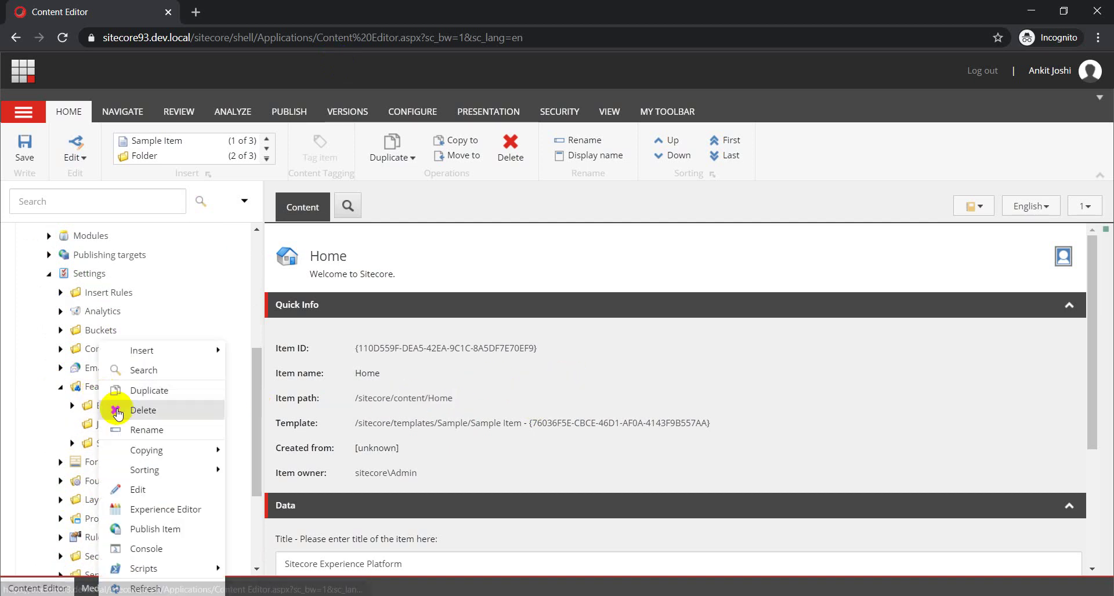
{"action": "mouse_move", "coordinate": [150, 356]}
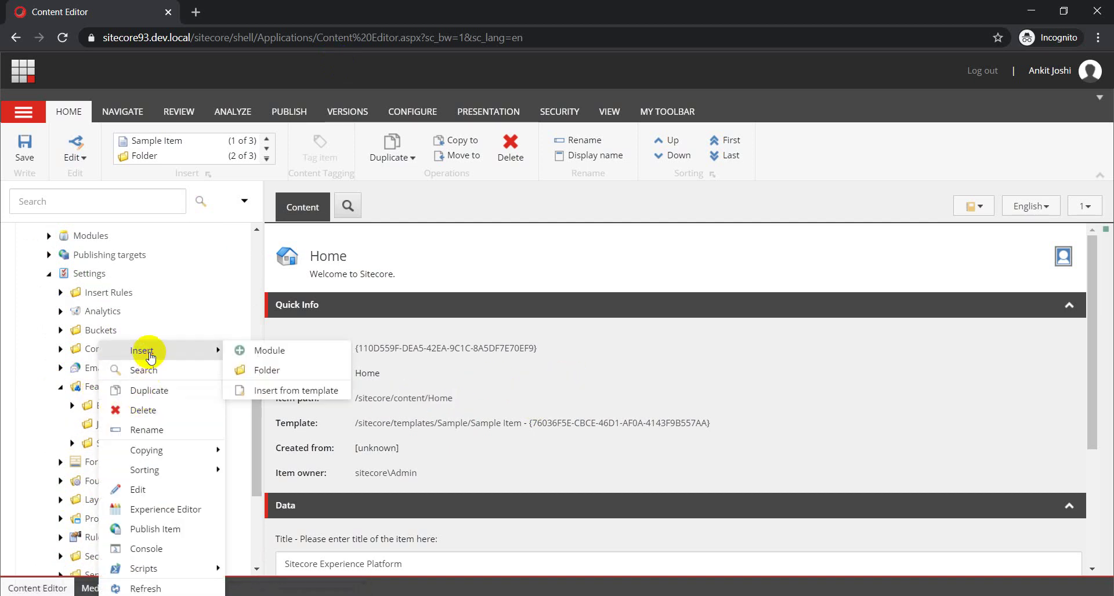
{"action": "left_click", "coordinate": [284, 359]}
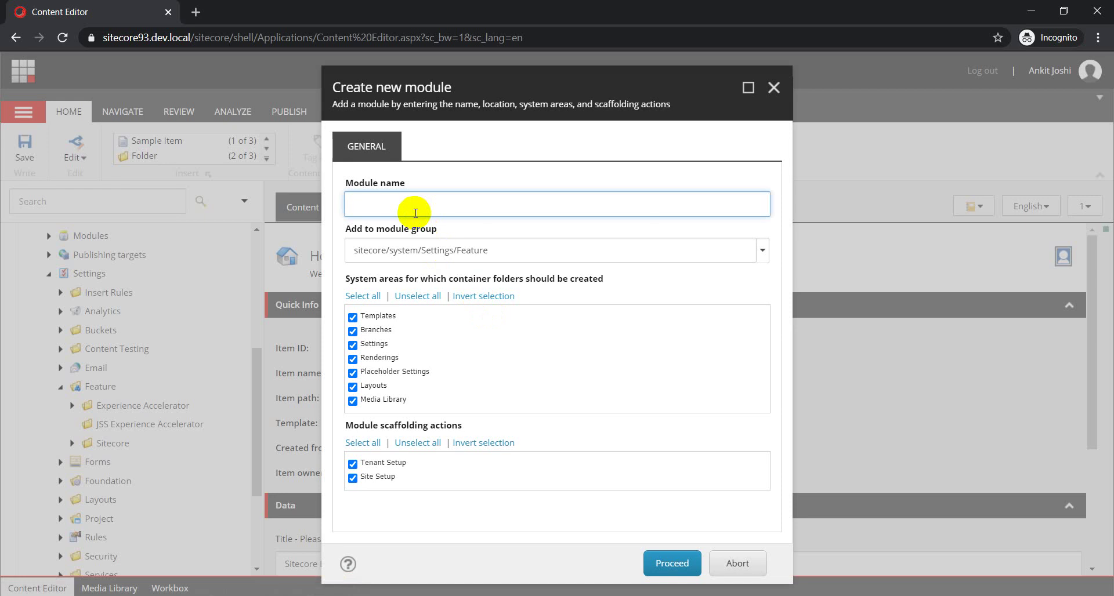
{"action": "type", "text": "ed Video"}
{"action": "left_click_drag", "start_coordinate": [448, 200], "coordinate": [334, 216]}
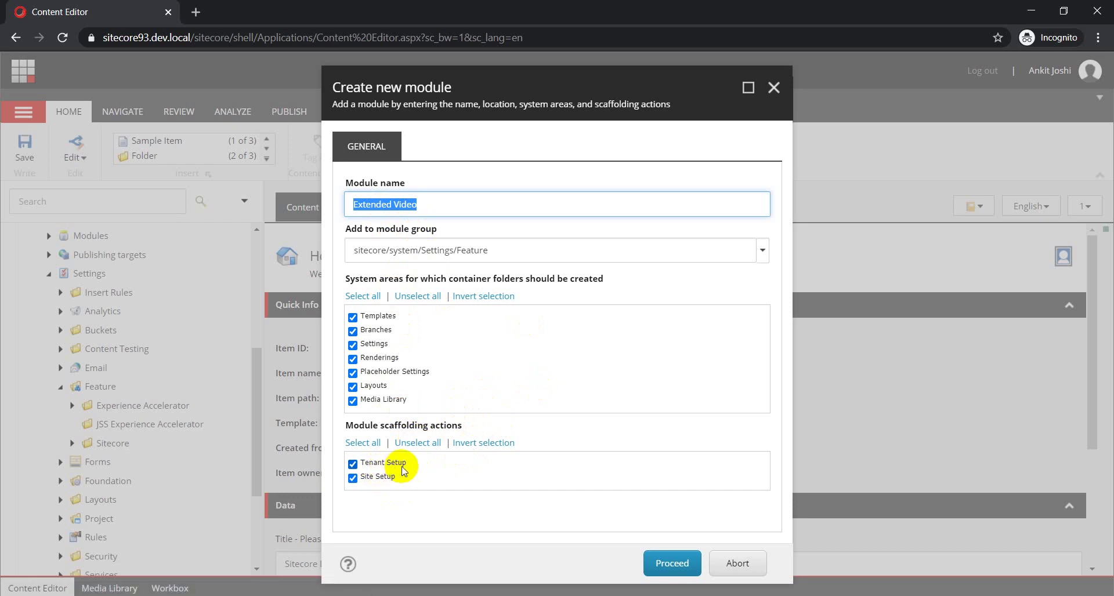
{"action": "left_click", "coordinate": [352, 463]}
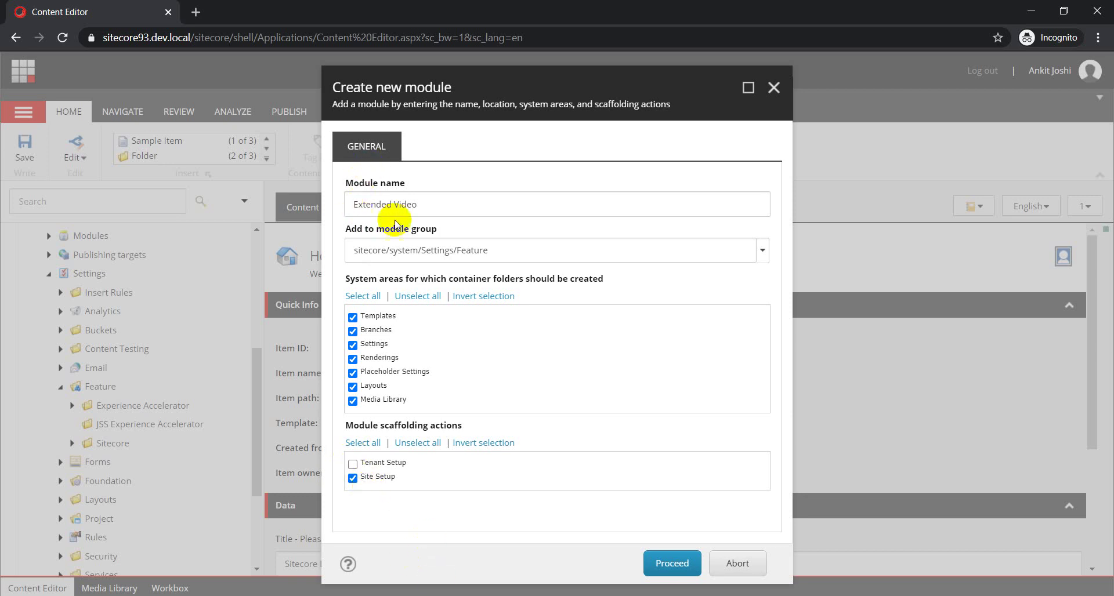
{"action": "left_click", "coordinate": [671, 564]}
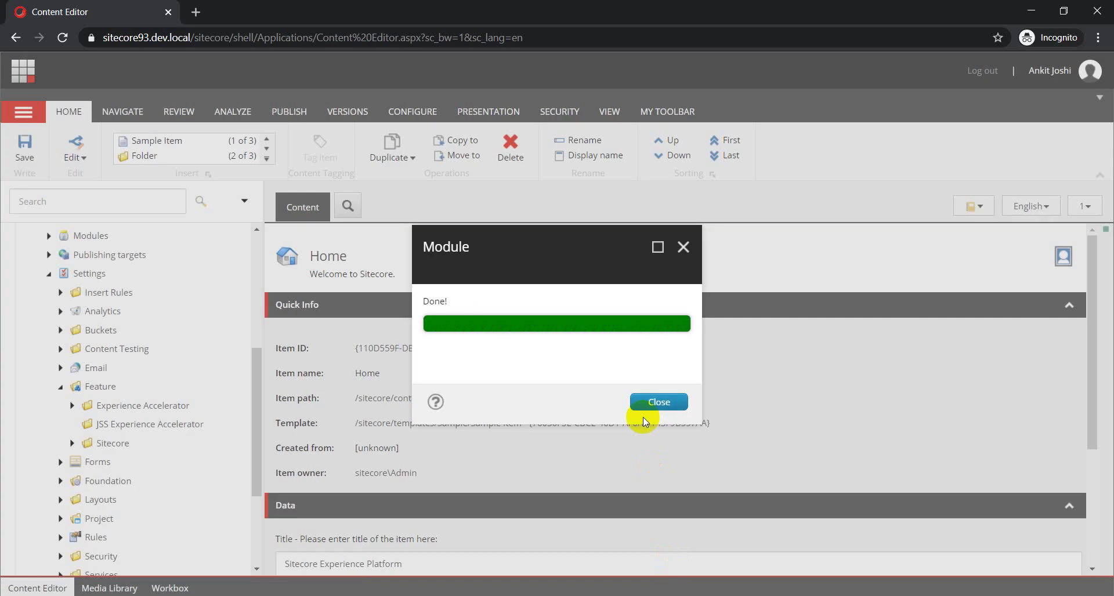
{"action": "left_click", "coordinate": [653, 404]}
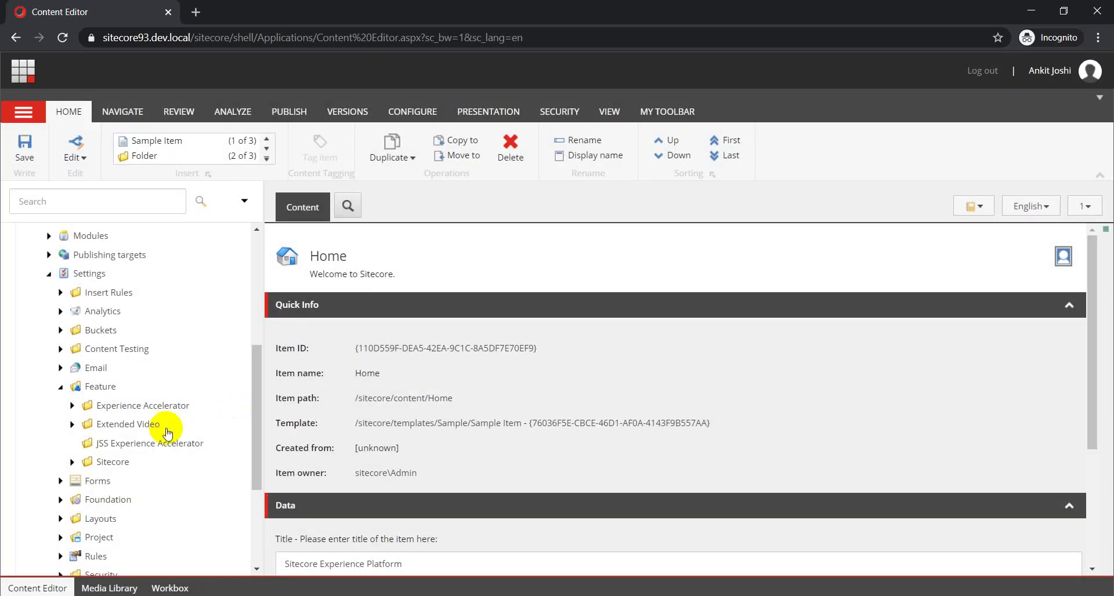
{"action": "left_click", "coordinate": [72, 425]}
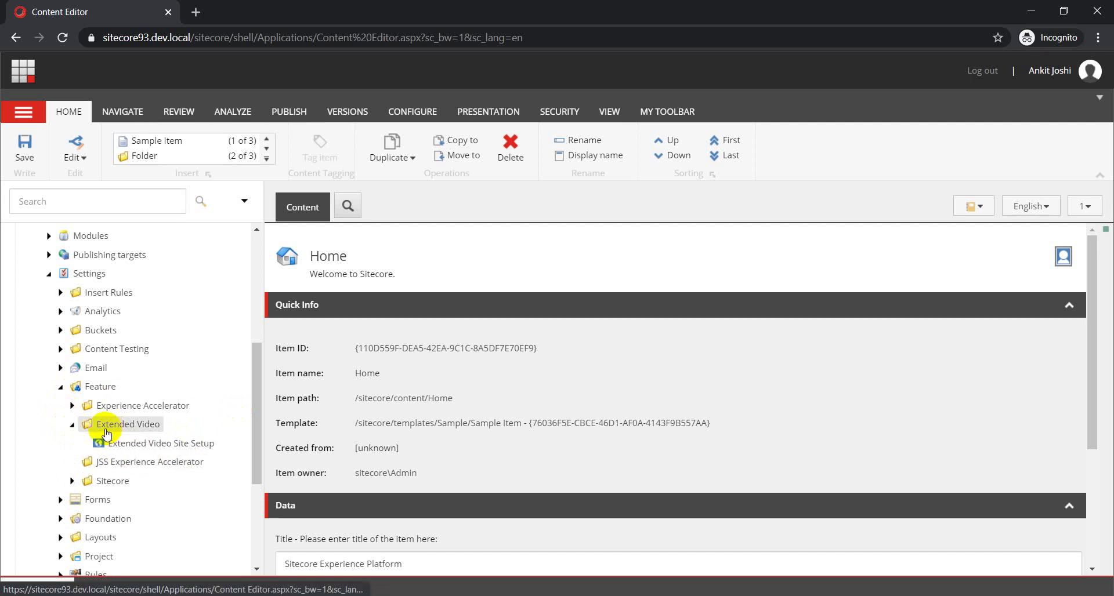
Open the Video rendering under Layout, Renderings, Feature, Experience Accelerator, Media in the content tree.
{"action": "scroll", "coordinate": [167, 423], "scroll_direction": "up", "scroll_amount": 5}
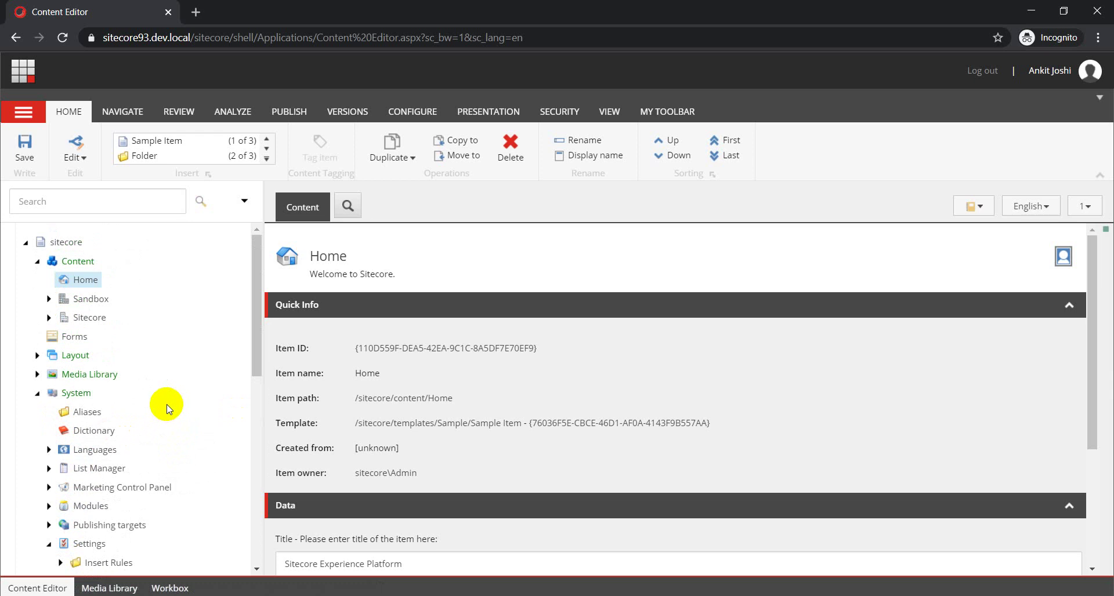
{"action": "left_click", "coordinate": [37, 355]}
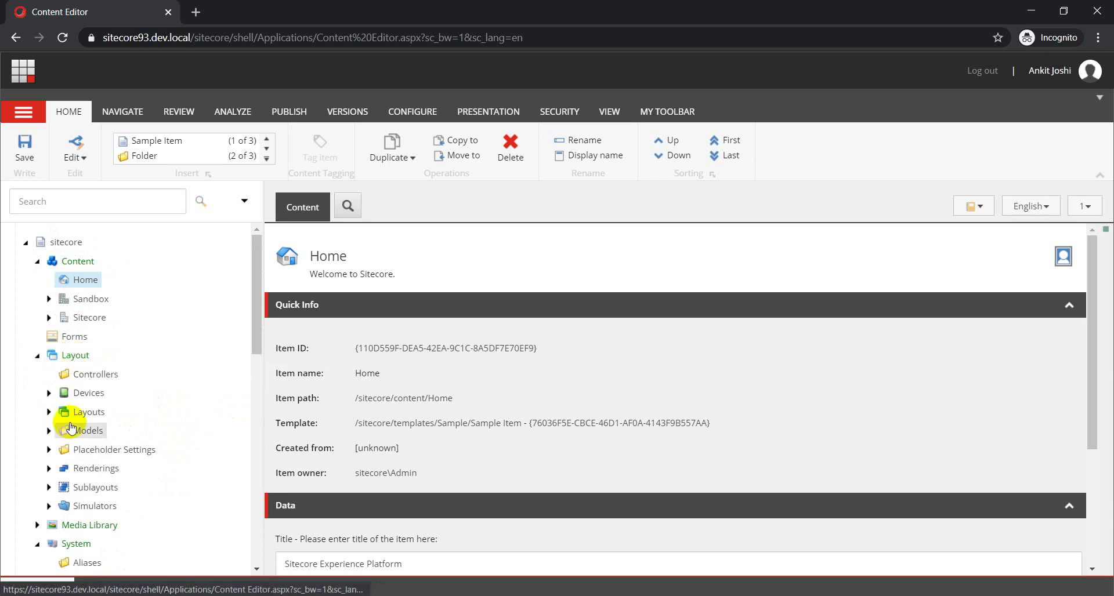
{"action": "left_click", "coordinate": [48, 468]}
{"action": "scroll", "coordinate": [149, 472], "scroll_direction": "down", "scroll_amount": 2}
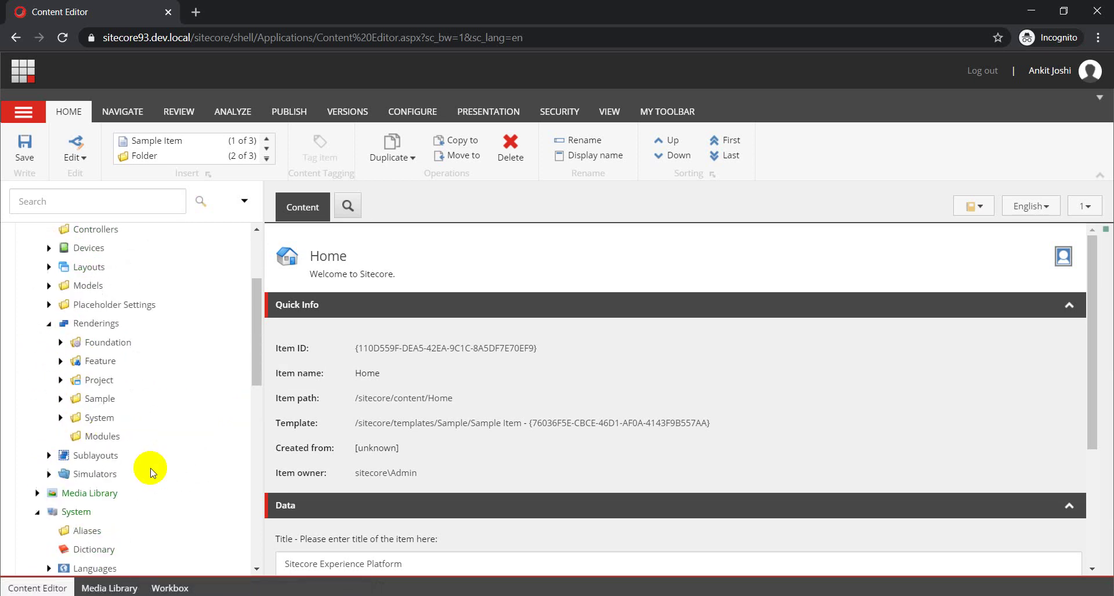
{"action": "left_click", "coordinate": [60, 361]}
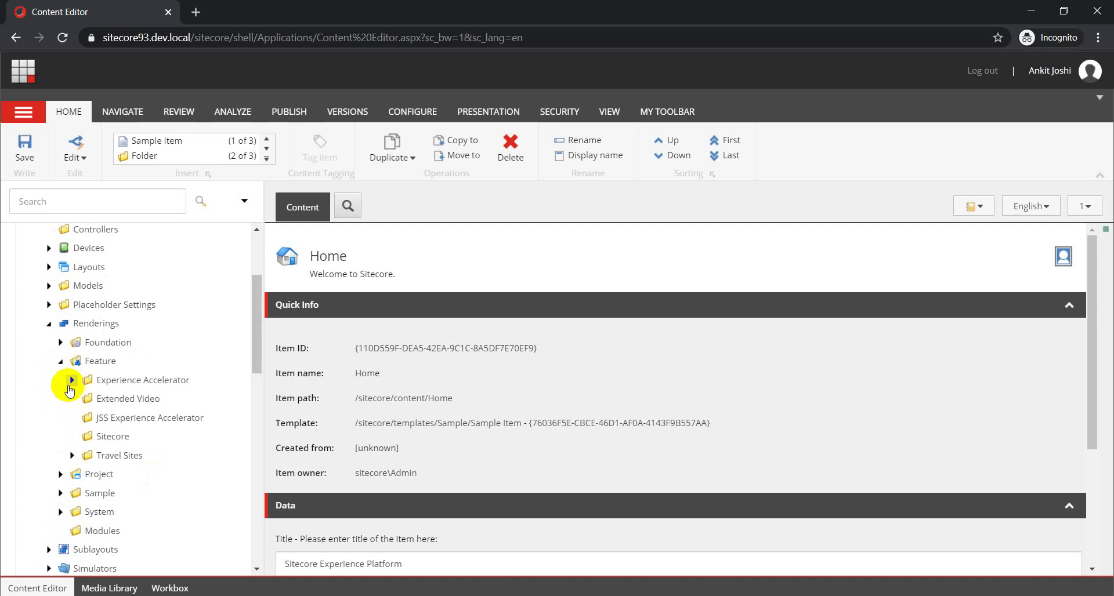
{"action": "left_click", "coordinate": [72, 380]}
{"action": "scroll", "coordinate": [182, 457], "scroll_direction": "down", "scroll_amount": 4}
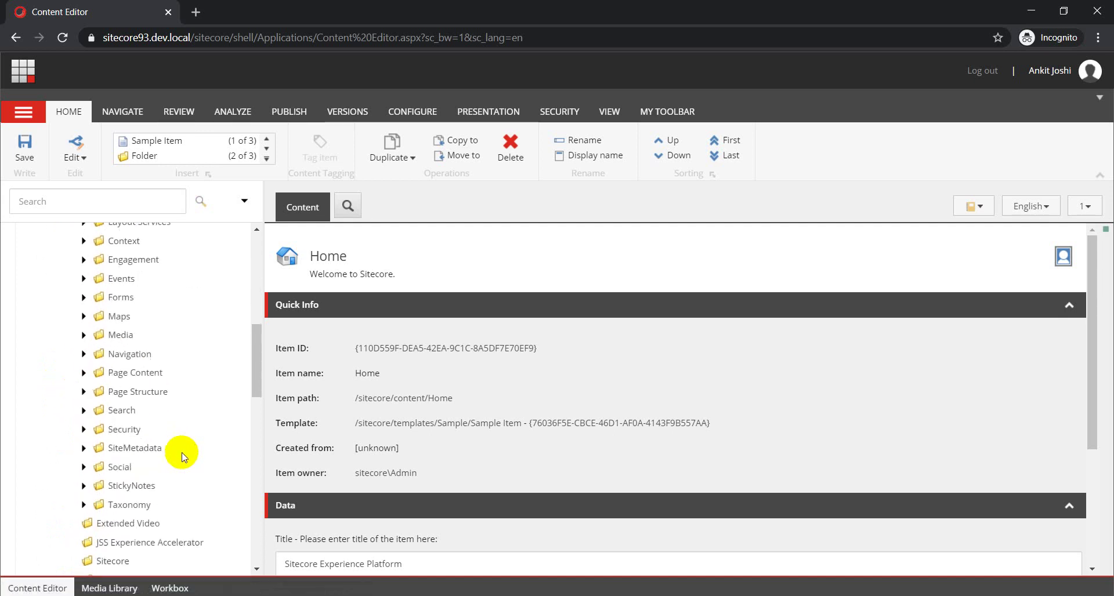
{"action": "left_click", "coordinate": [84, 336]}
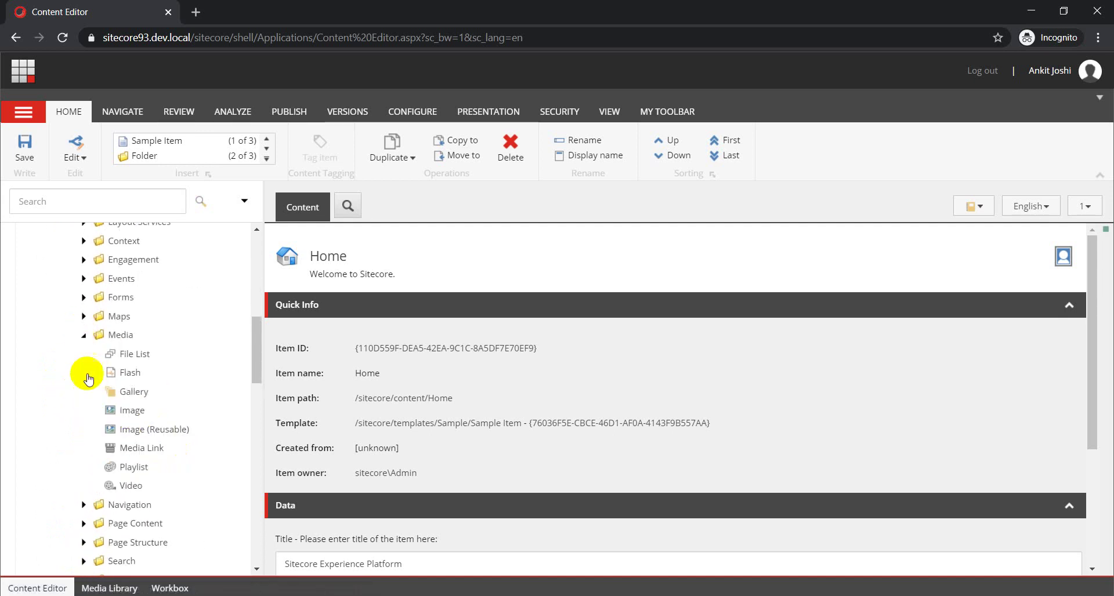
{"action": "left_click", "coordinate": [127, 491]}
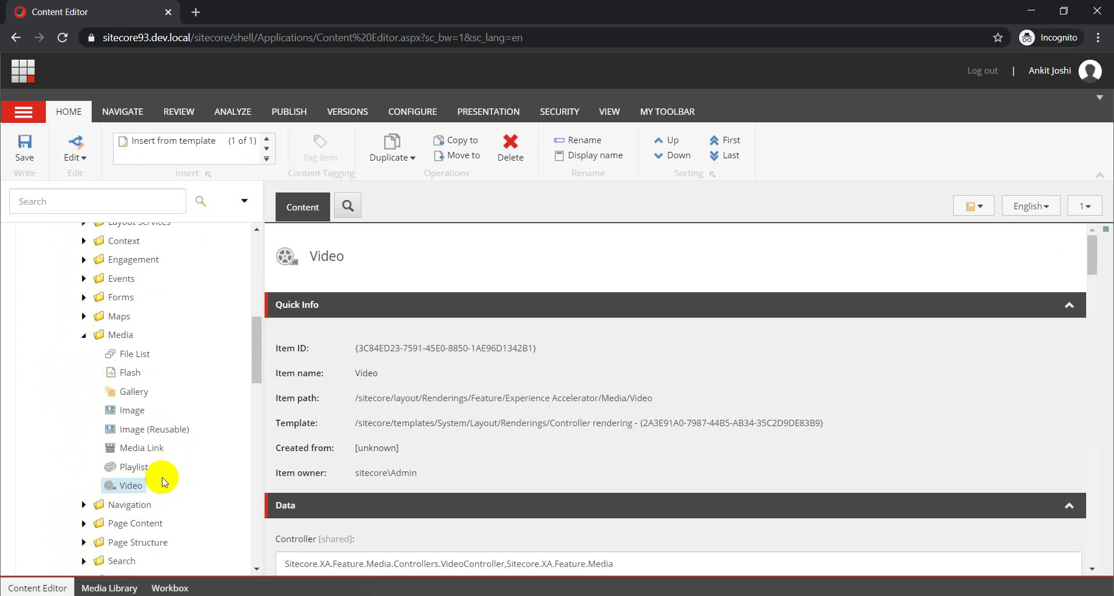
Start the Clone Rendering script on the Video rendering and set the new rendering name to ExtendedVideo.
{"action": "right_click", "coordinate": [123, 491]}
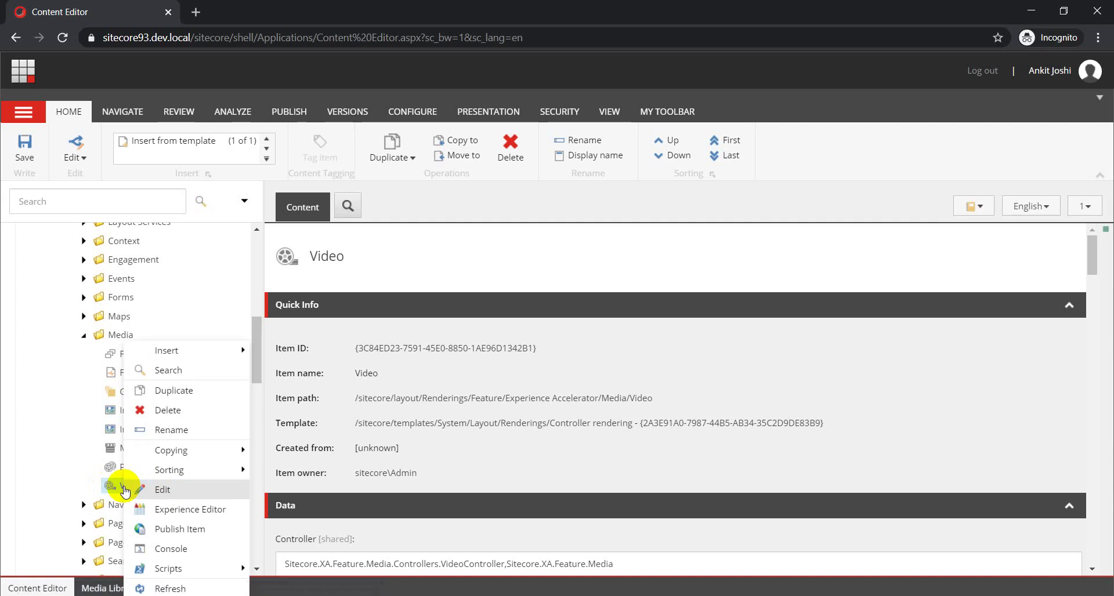
{"action": "mouse_move", "coordinate": [199, 567]}
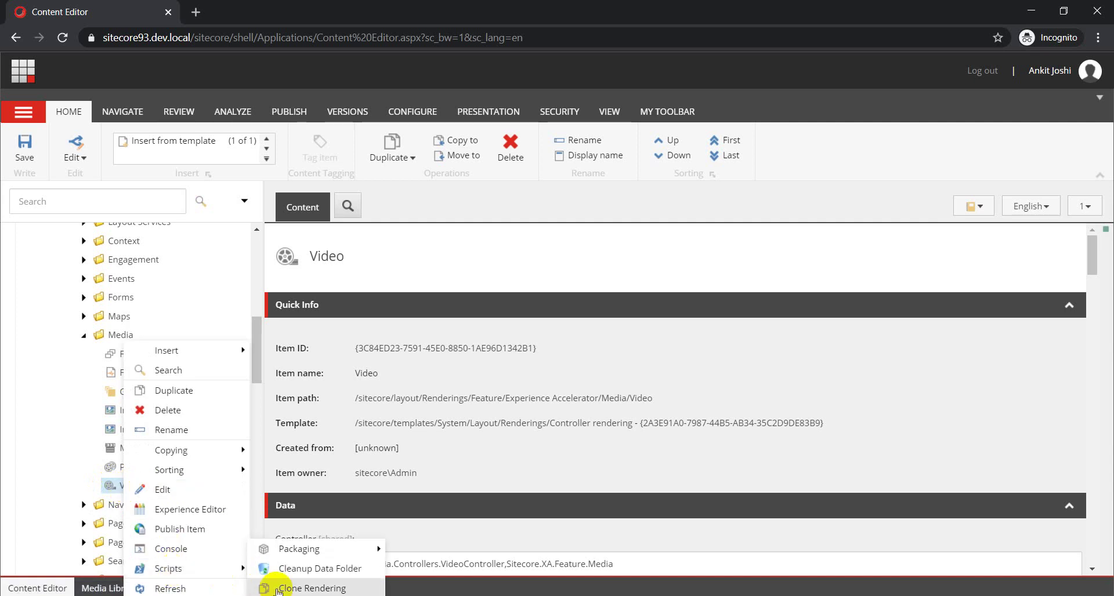
{"action": "left_click", "coordinate": [313, 588]}
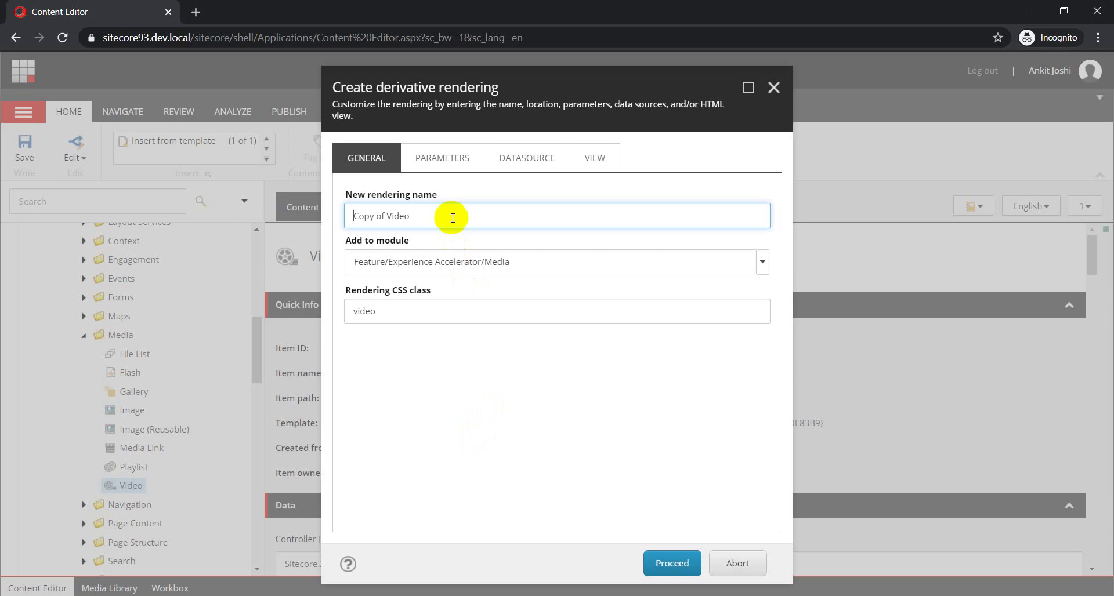
{"action": "double_click", "coordinate": [396, 217]}
{"action": "left_click_drag", "start_coordinate": [369, 223], "coordinate": [323, 223]}
{"action": "type", "text": "Exten"}
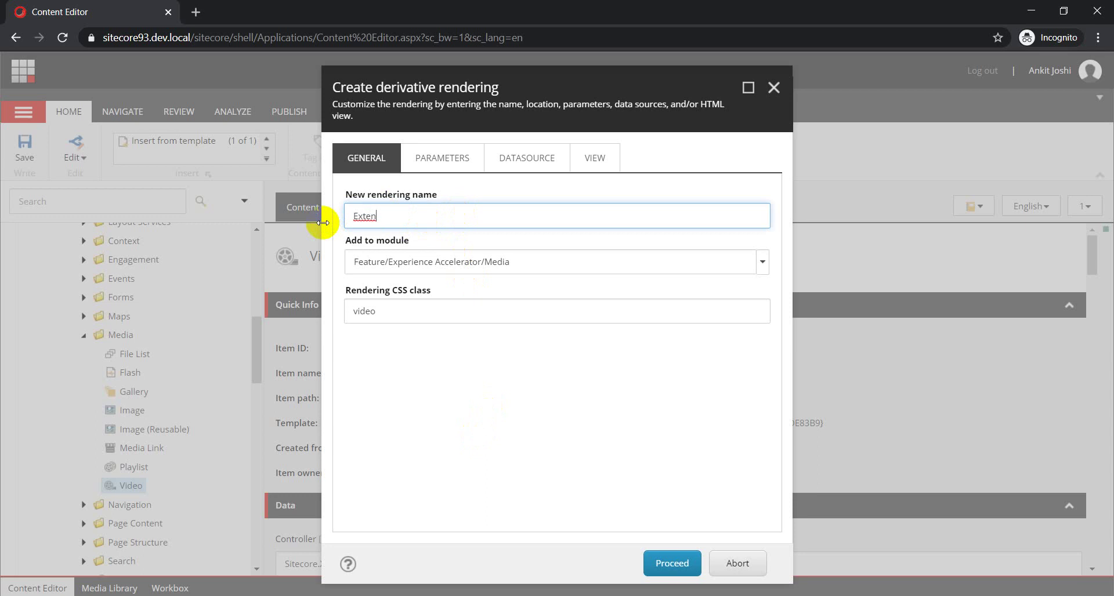
{"action": "type", "text": "dedVideo"}
{"action": "key", "text": "ctrl+a"}
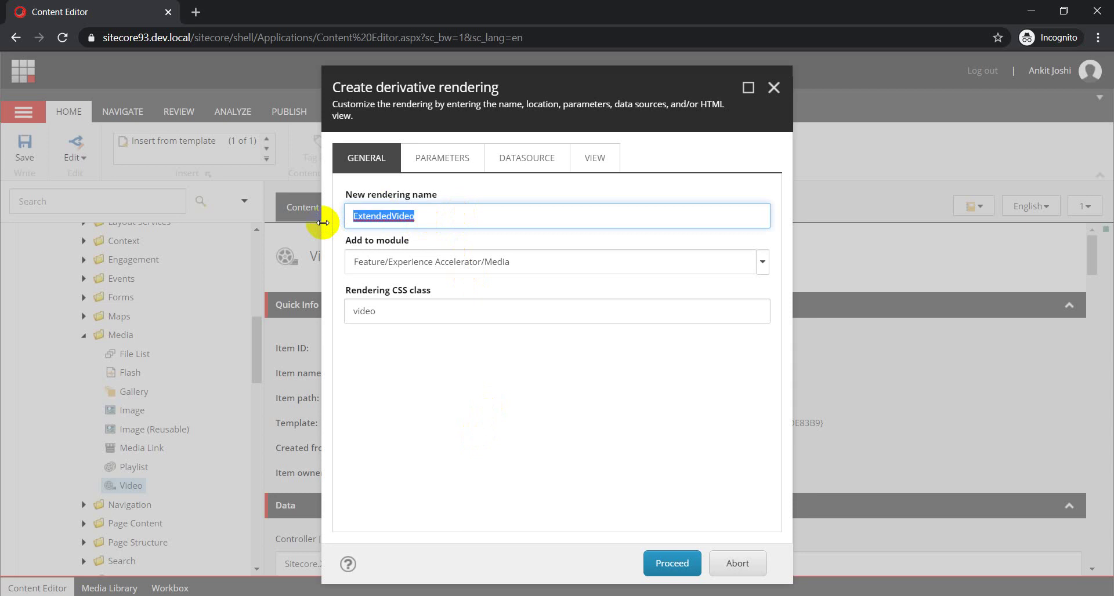
{"action": "left_click", "coordinate": [428, 217]}
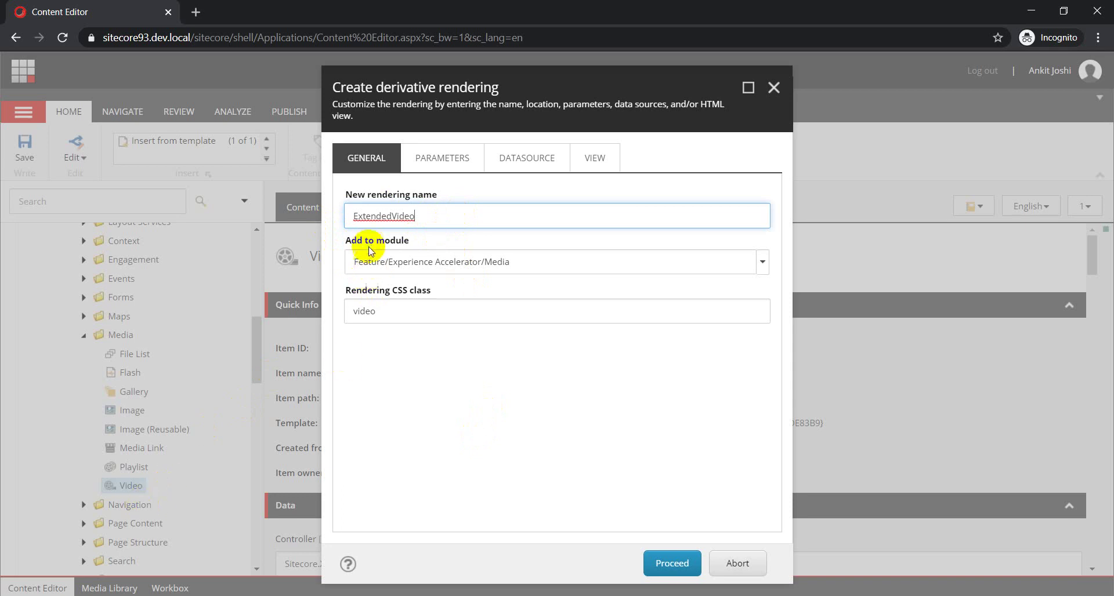
{"action": "left_click_drag", "start_coordinate": [435, 218], "coordinate": [312, 216]}
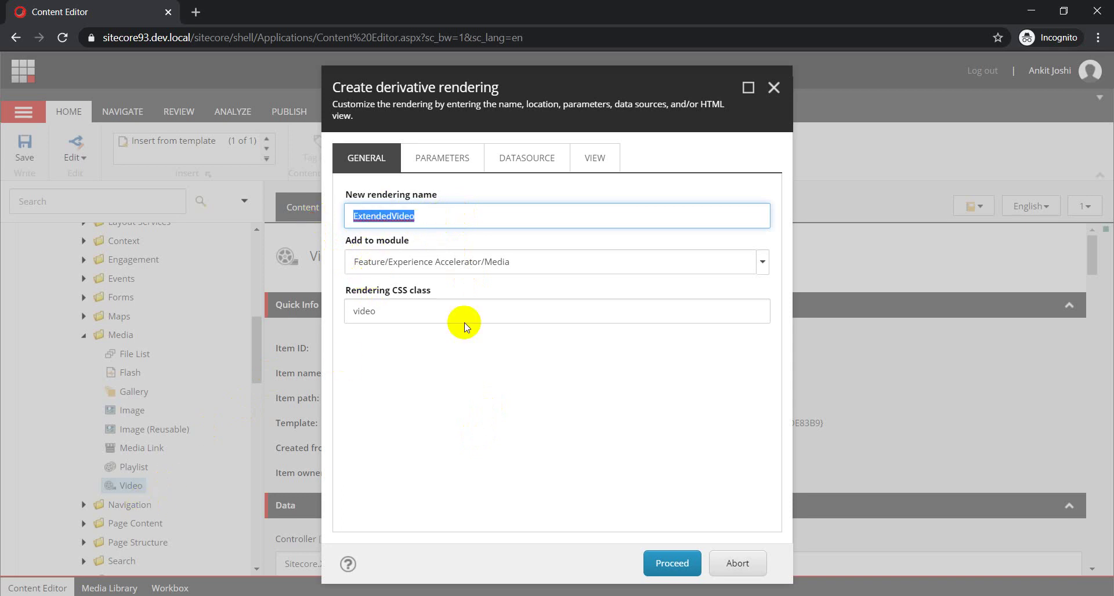
Set the module that the new rendering is added to as Feature/Extended Video.
{"action": "left_click", "coordinate": [762, 268]}
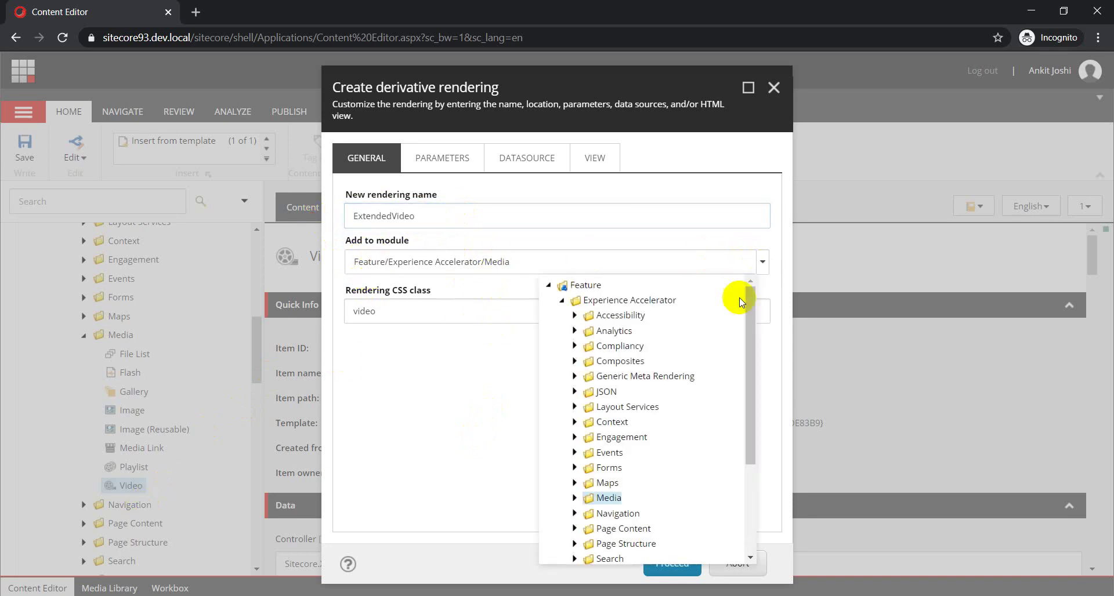
{"action": "left_click", "coordinate": [561, 300]}
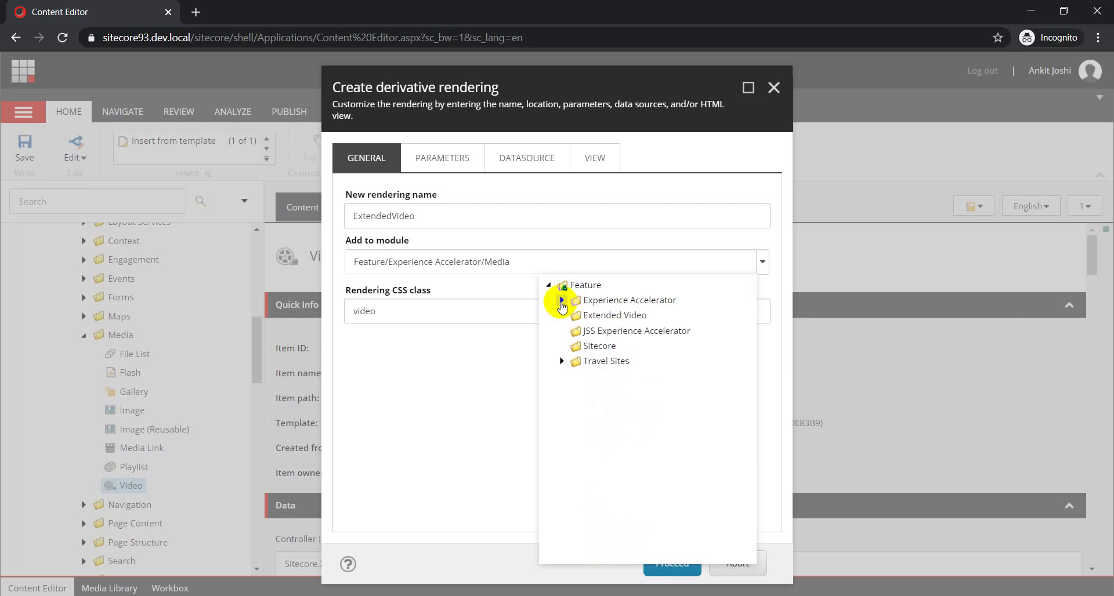
{"action": "left_click", "coordinate": [606, 316]}
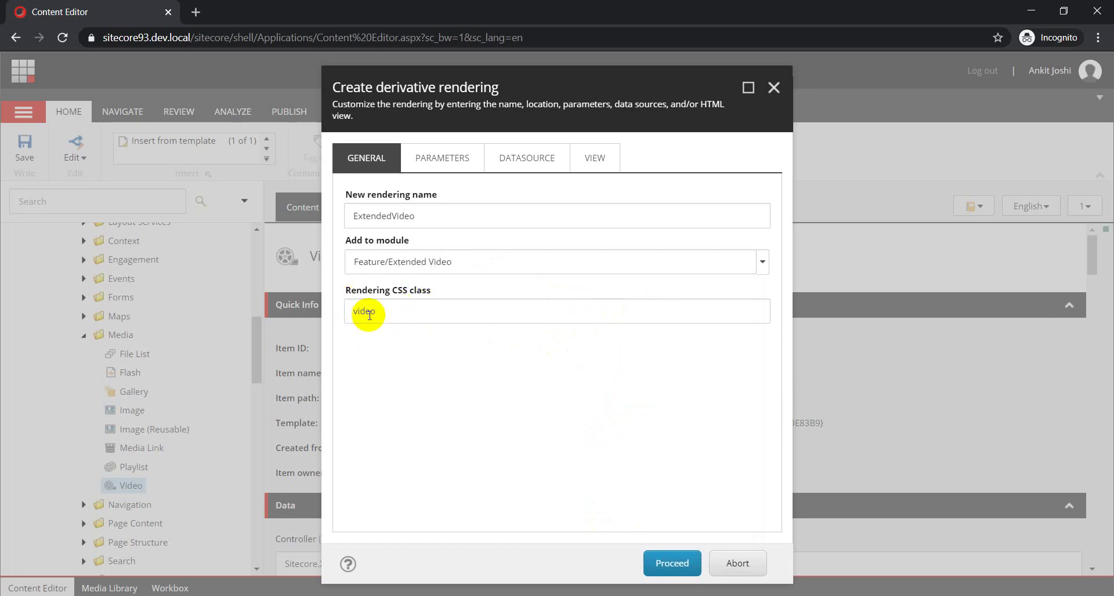
Set the derivative rendering to make a copy of the original rendering parameters and of the original datasource.
{"action": "left_click", "coordinate": [436, 165]}
{"action": "left_click", "coordinate": [422, 218]}
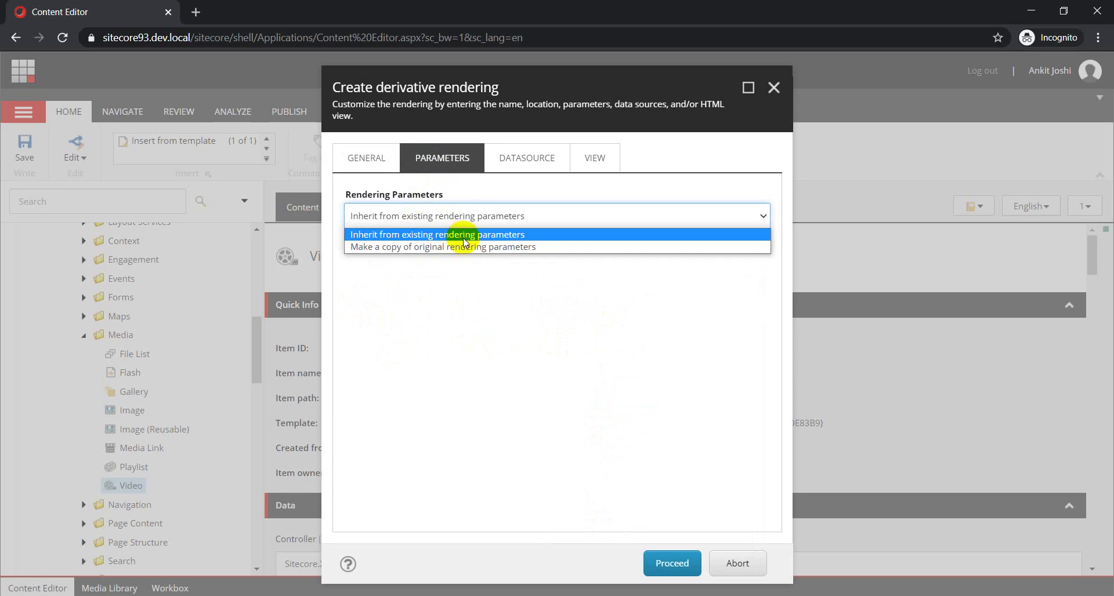
{"action": "left_click", "coordinate": [401, 248]}
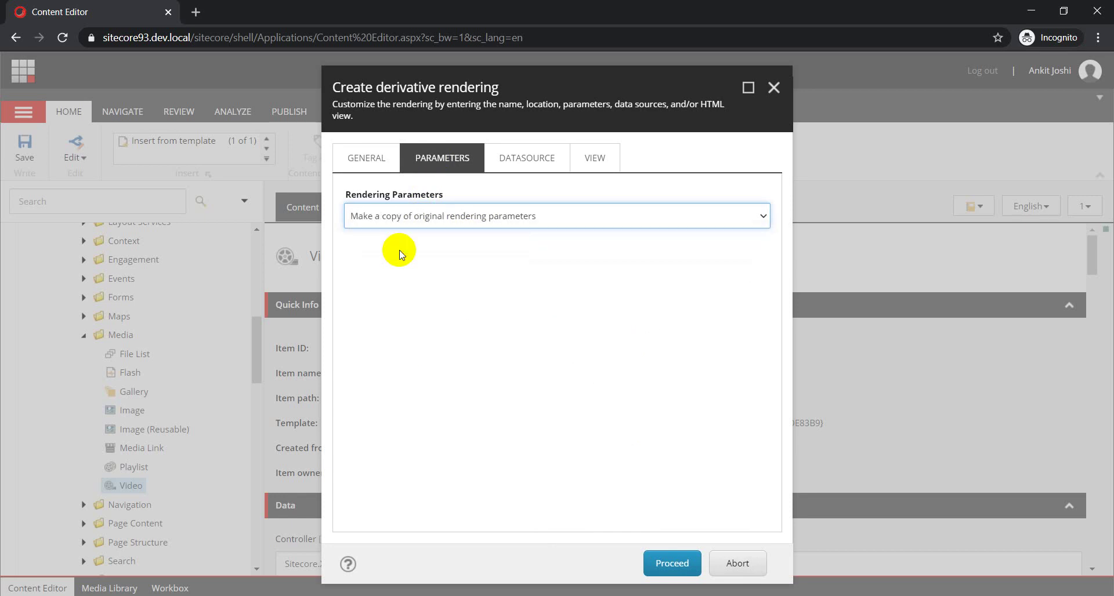
{"action": "left_click", "coordinate": [526, 158]}
{"action": "left_click", "coordinate": [433, 215]}
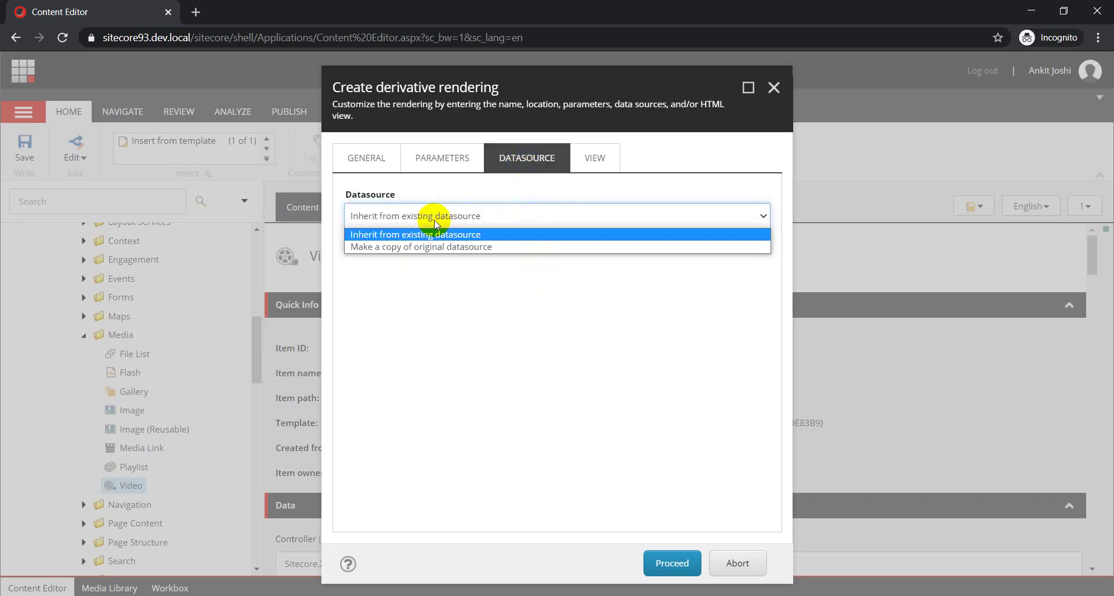
{"action": "left_click", "coordinate": [405, 249]}
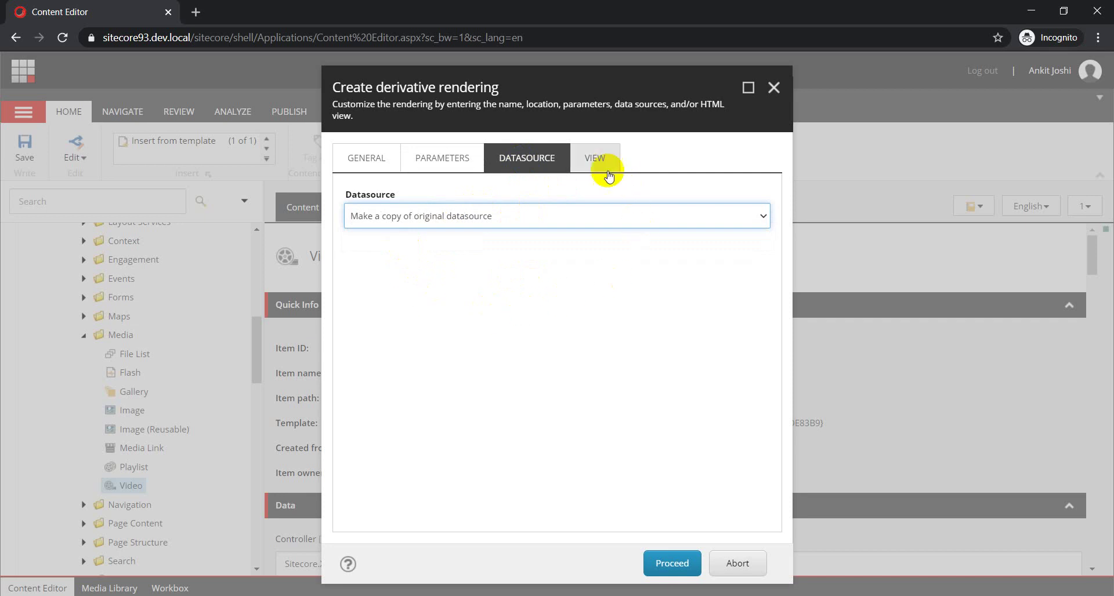
Choose to copy the MVC view file and set the rendering view path to ~/Views/ExtendedVideo/ExtendedVideo.cshtml.
{"action": "left_click", "coordinate": [593, 158]}
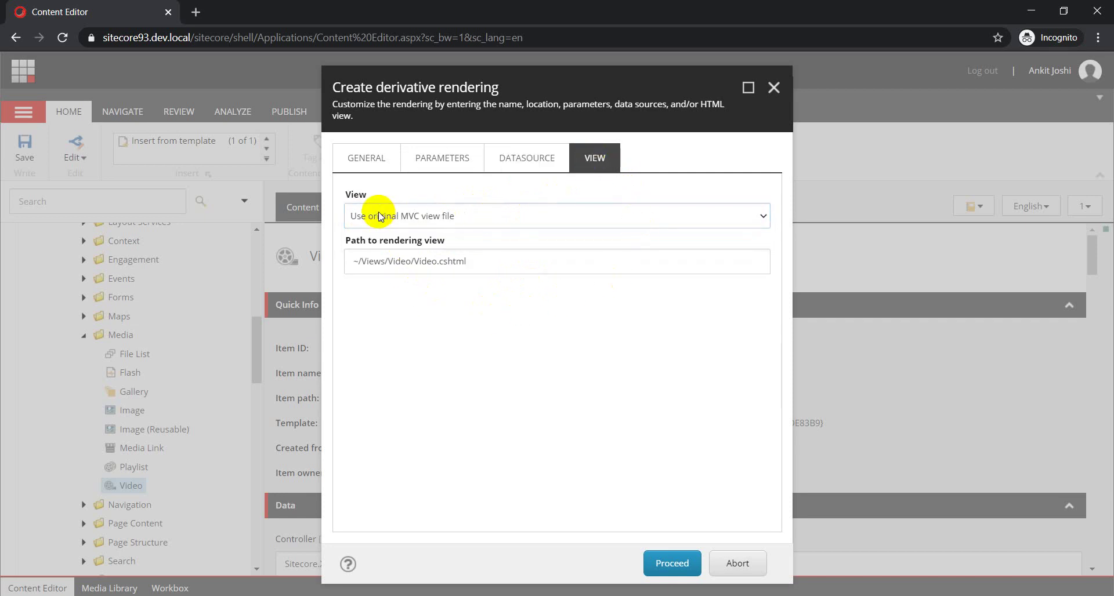
{"action": "left_click", "coordinate": [423, 217]}
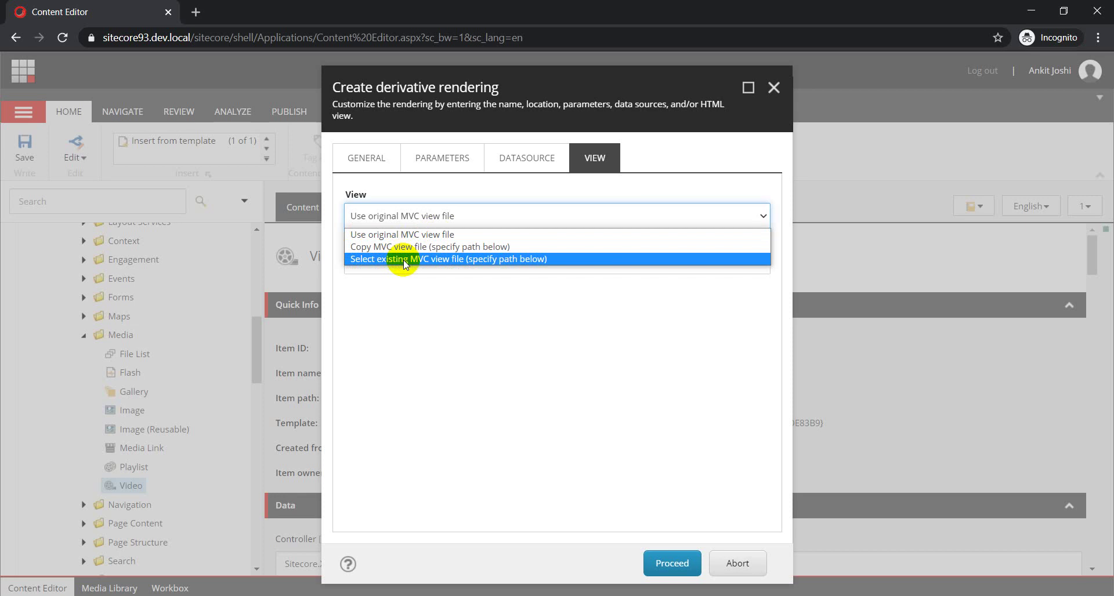
{"action": "left_click", "coordinate": [370, 250]}
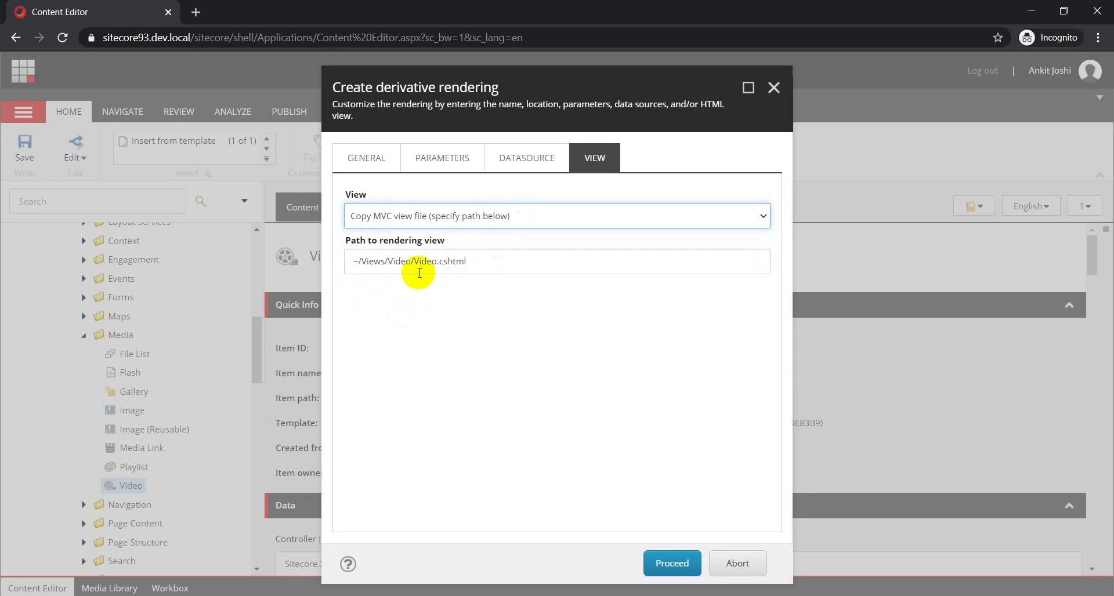
{"action": "left_click", "coordinate": [388, 261]}
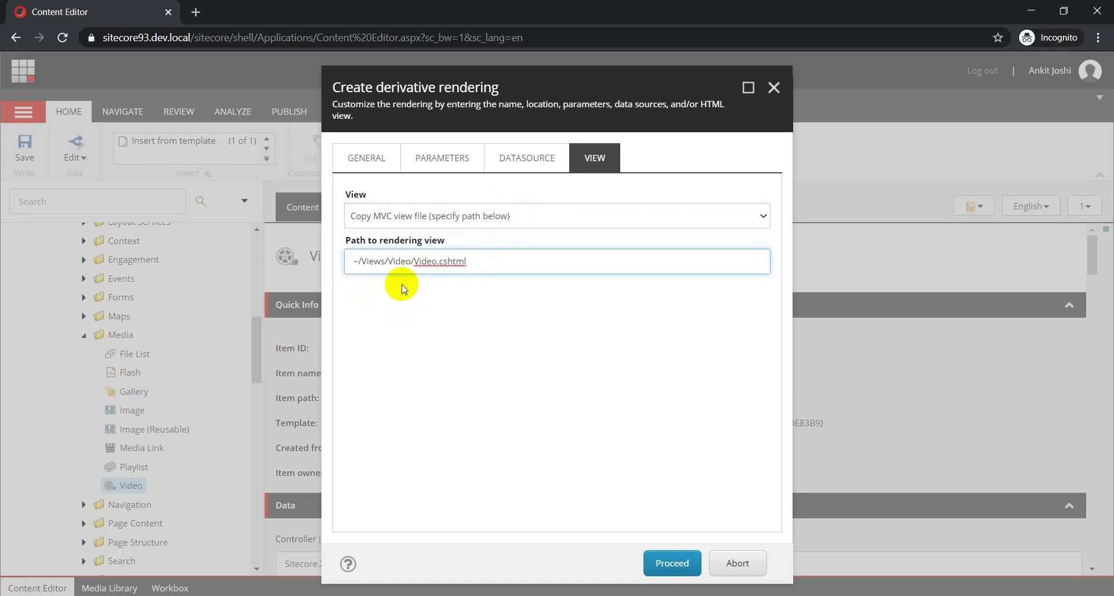
{"action": "type", "text": "ExtendedVideo/"}
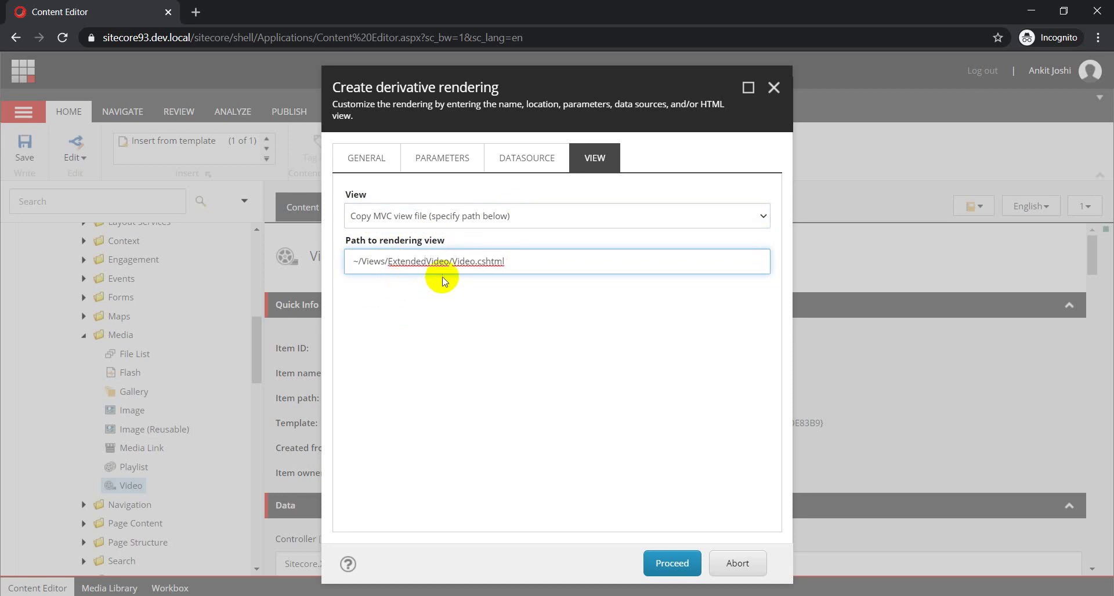
{"action": "type", "text": "Extended"}
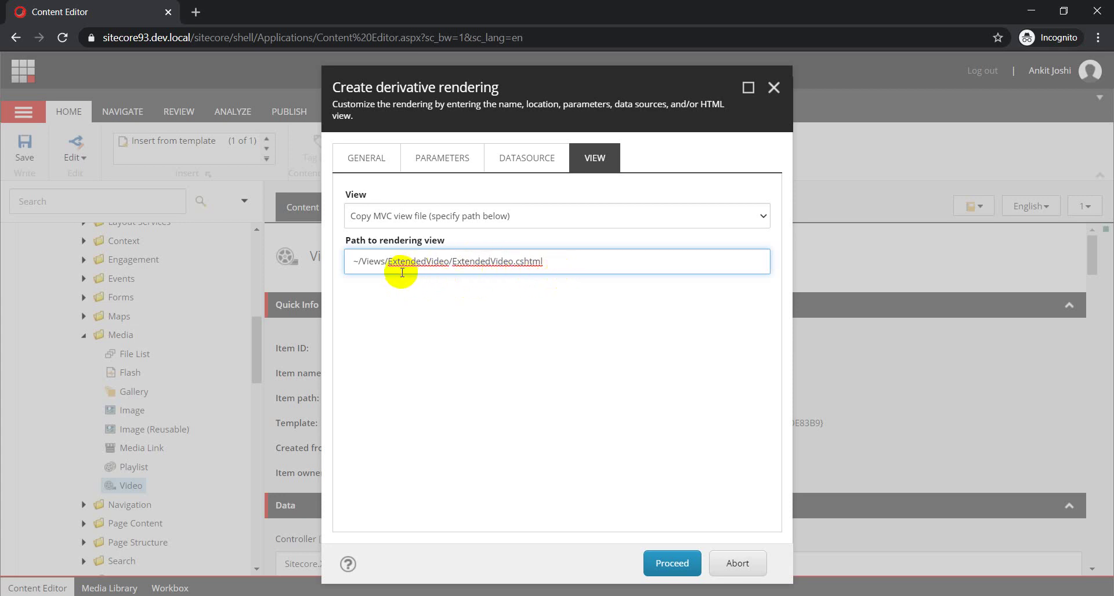
Switch to File Explorer, create a folder named ExtendedVideo in the site's Views folder, and return to the clone dialog in Chrome.
{"action": "double_click", "coordinate": [422, 268]}
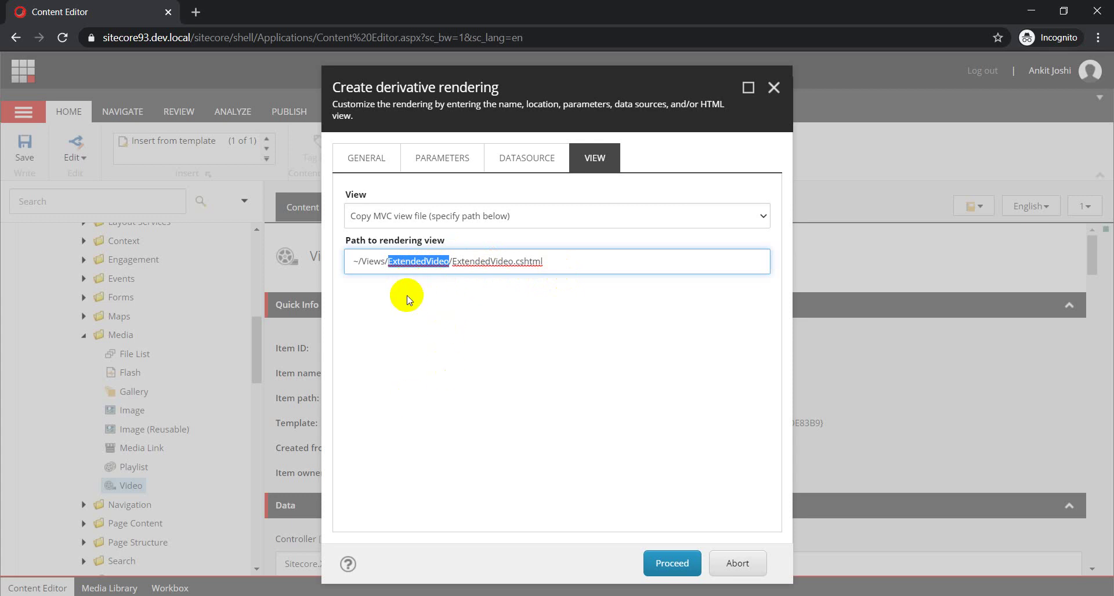
{"action": "key", "text": "alt+Tab"}
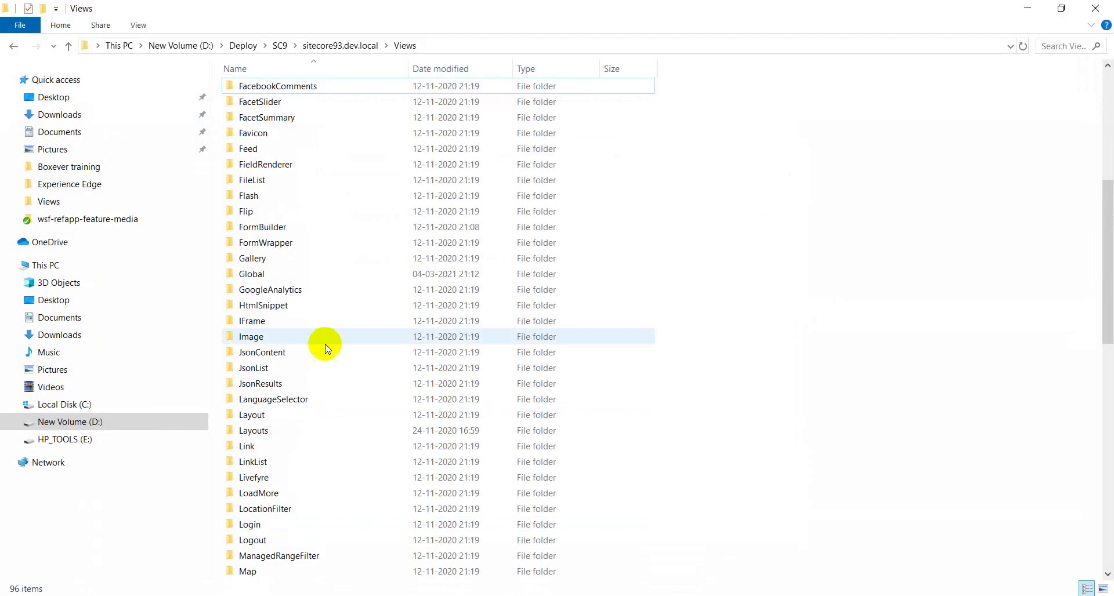
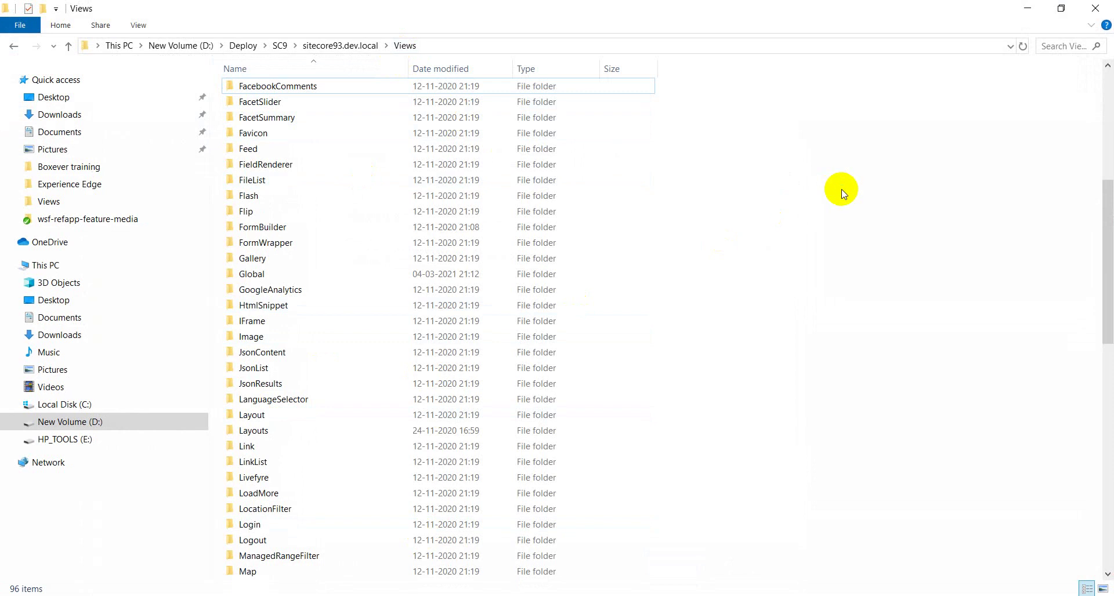
{"action": "right_click", "coordinate": [841, 191]}
{"action": "mouse_move", "coordinate": [910, 511]}
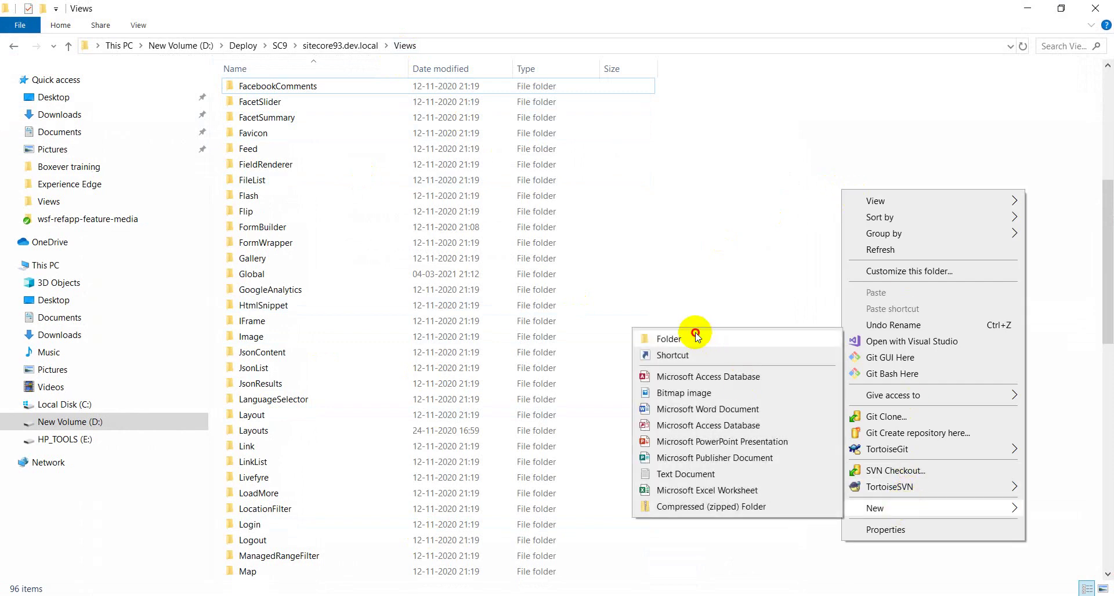
{"action": "left_click", "coordinate": [754, 339]}
{"action": "type", "text": "ExtendedVideo"}
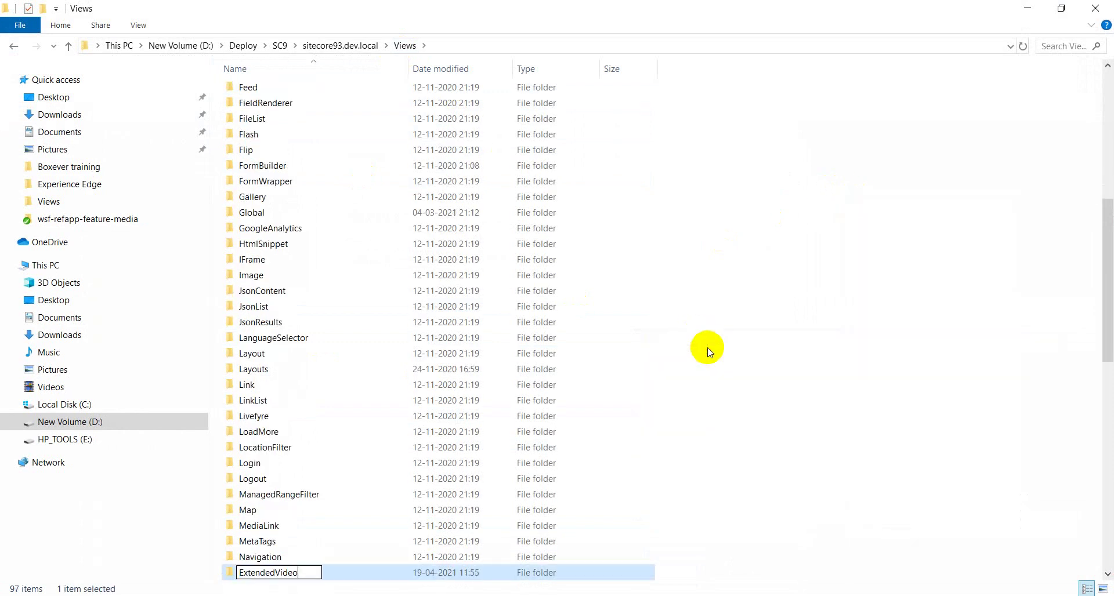
{"action": "key", "text": "Return"}
{"action": "key", "text": "Return"}
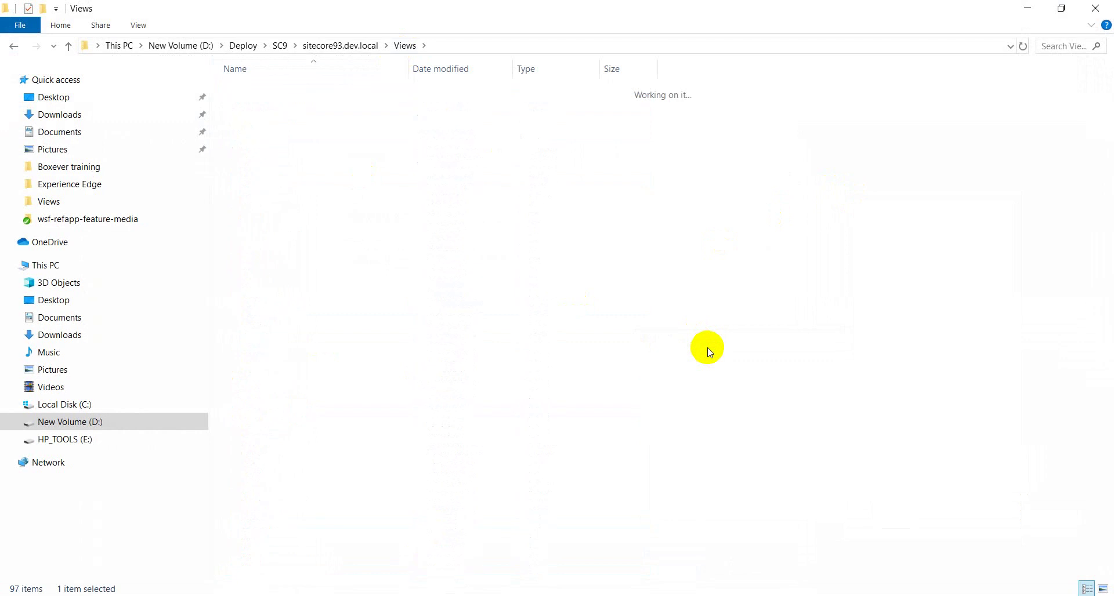
{"action": "left_click", "coordinate": [1028, 9]}
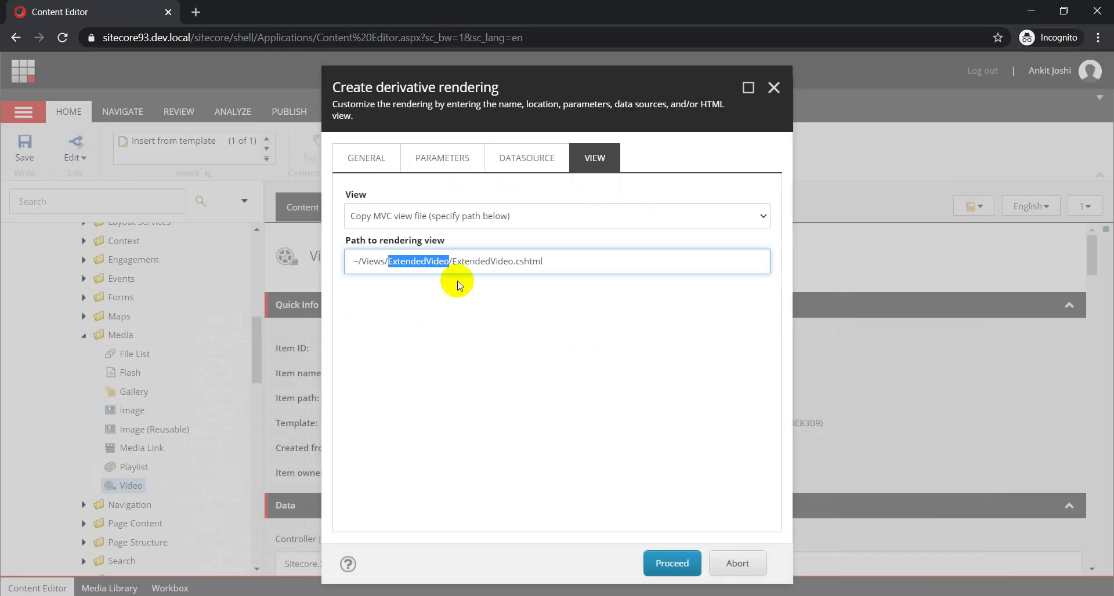
Review the general, parameters, datasource and view settings of the derivative rendering.
{"action": "left_click", "coordinate": [363, 157]}
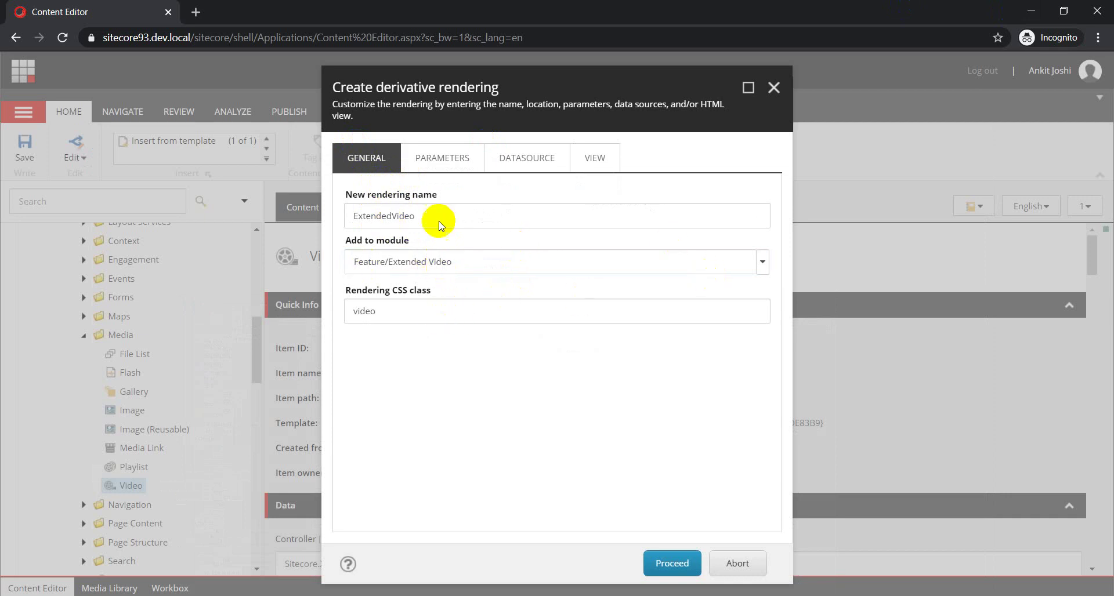
{"action": "left_click", "coordinate": [442, 158]}
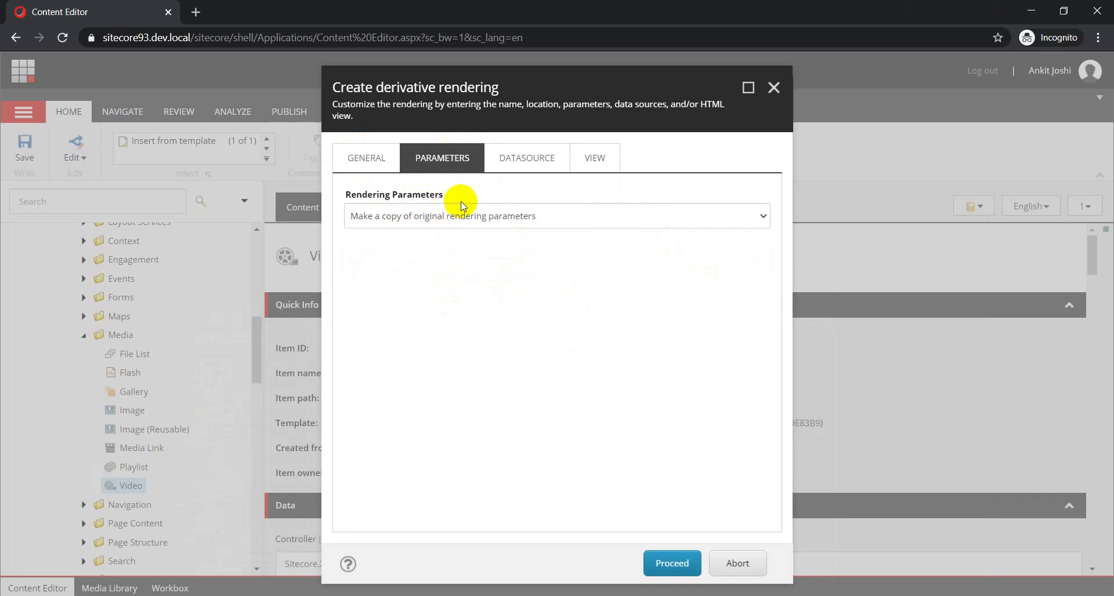
{"action": "left_click", "coordinate": [527, 159]}
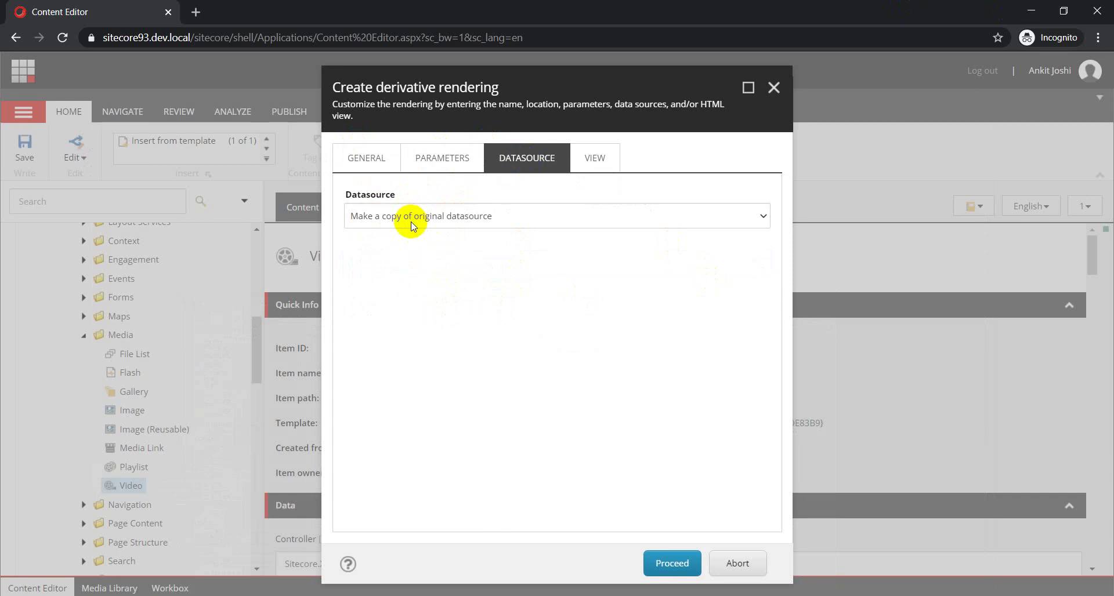
{"action": "left_click", "coordinate": [596, 166]}
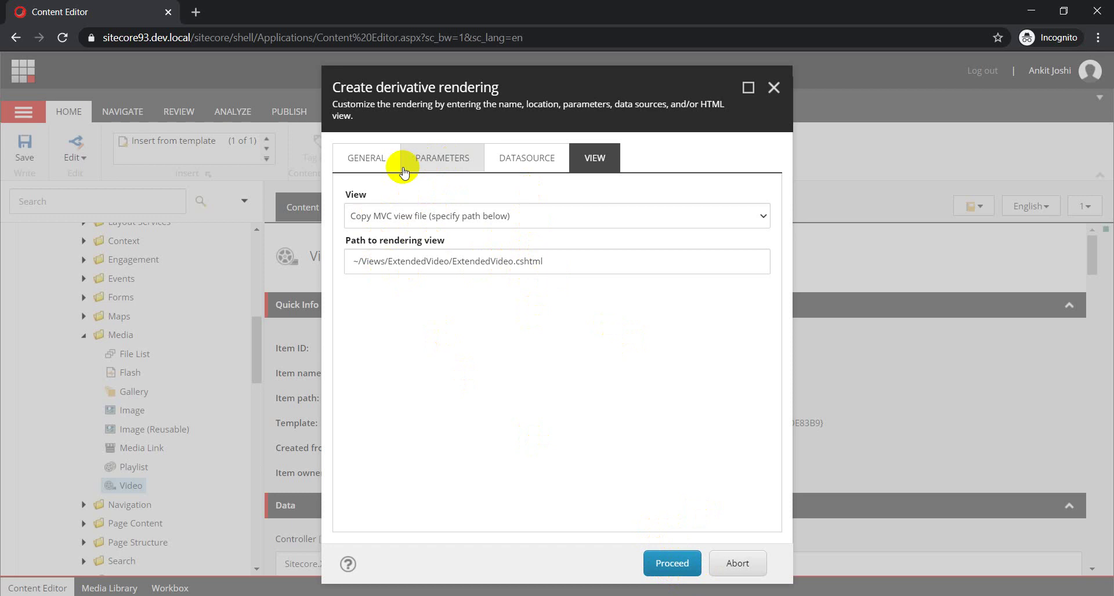
{"action": "left_click", "coordinate": [375, 159]}
{"action": "left_click", "coordinate": [428, 167]}
{"action": "left_click", "coordinate": [504, 158]}
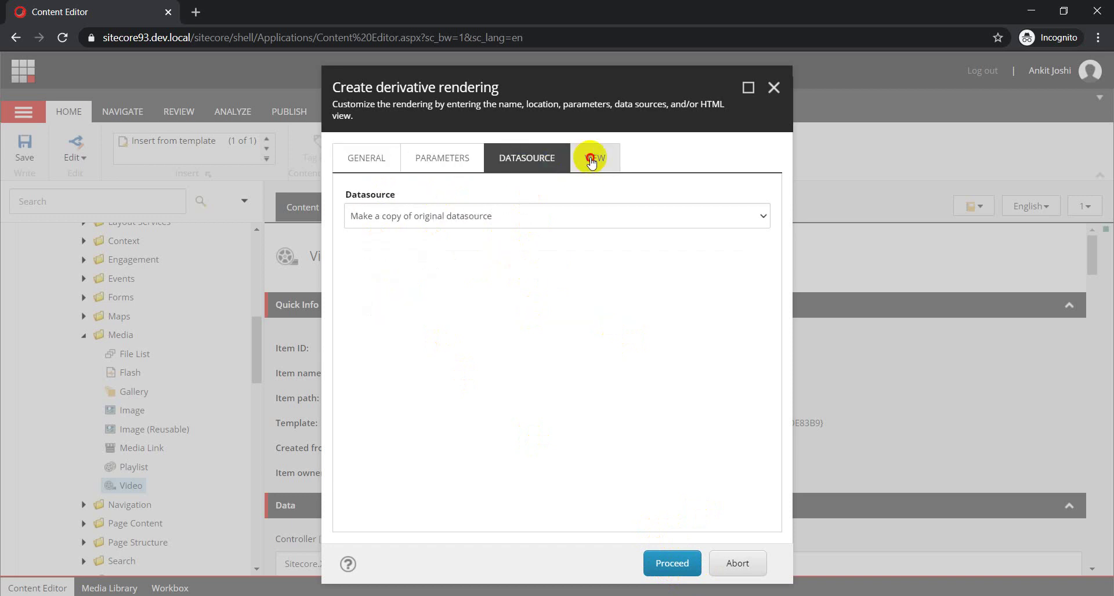
{"action": "left_click", "coordinate": [591, 158]}
Run the cloning of the Video rendering with these settings and close the finished progress dialog.
{"action": "left_click", "coordinate": [672, 563]}
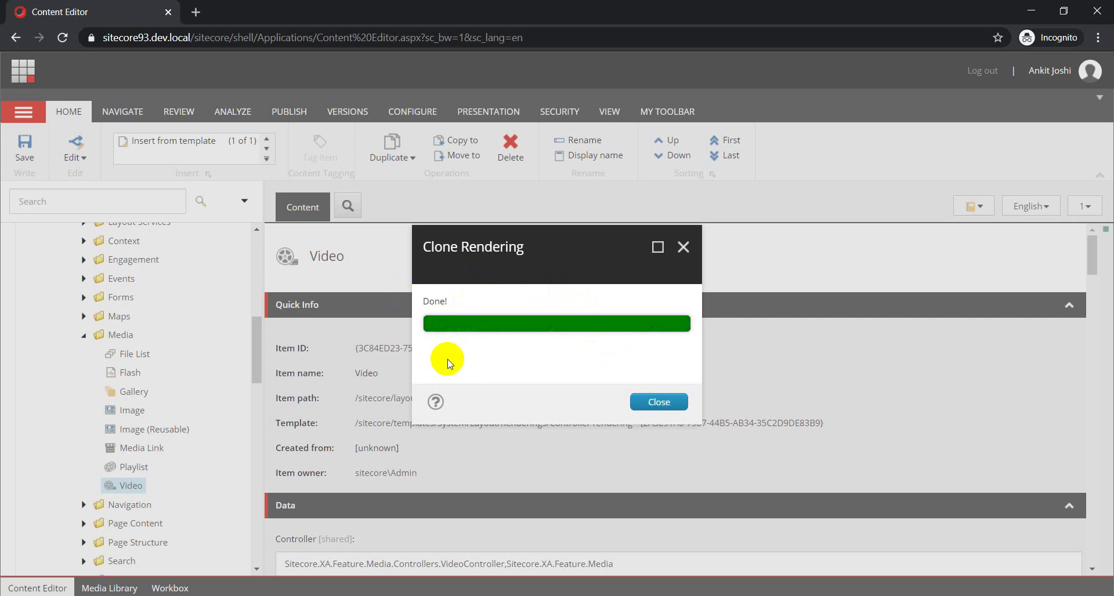
{"action": "left_click", "coordinate": [444, 324]}
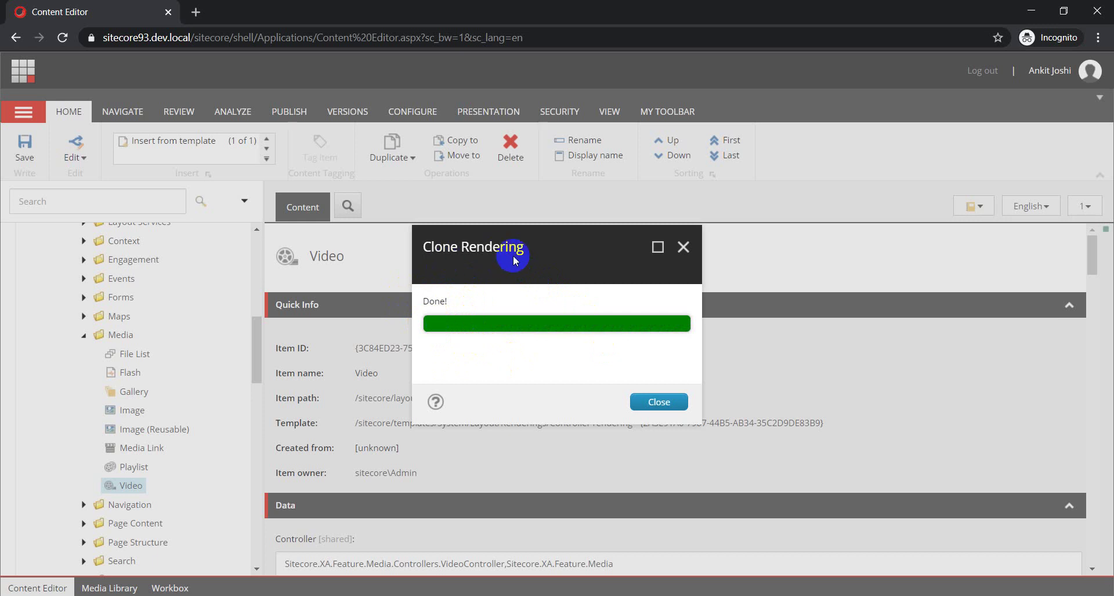
{"action": "left_click", "coordinate": [663, 404]}
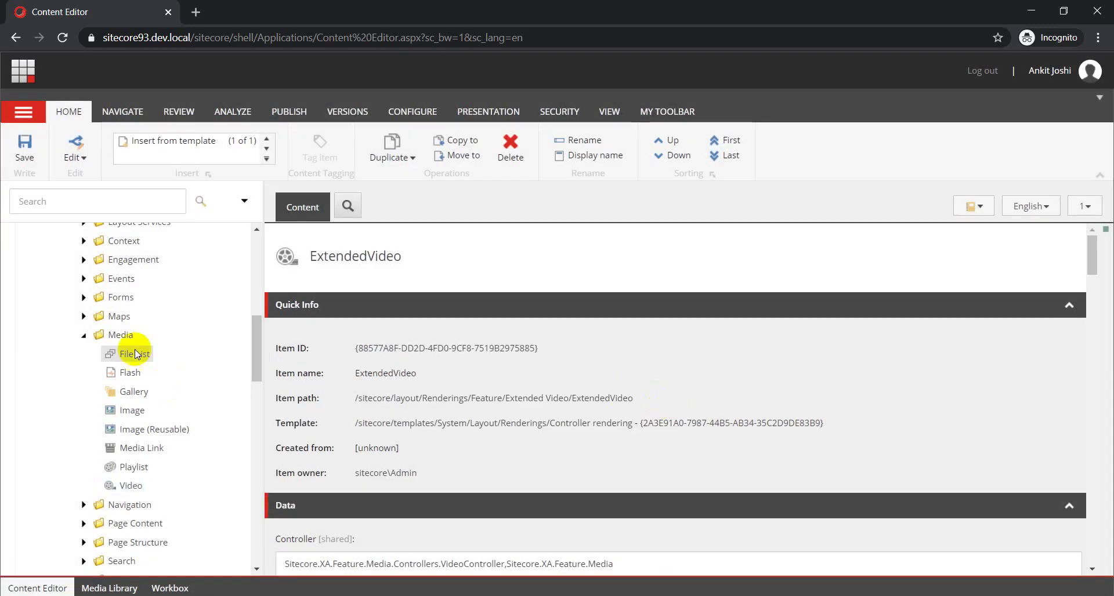
Open the cloned ExtendedVideo rendering under Renderings/Feature/Extended Video in the content tree.
{"action": "scroll", "coordinate": [105, 367], "scroll_direction": "up", "scroll_amount": 5}
{"action": "scroll", "coordinate": [103, 366], "scroll_direction": "down", "scroll_amount": 1}
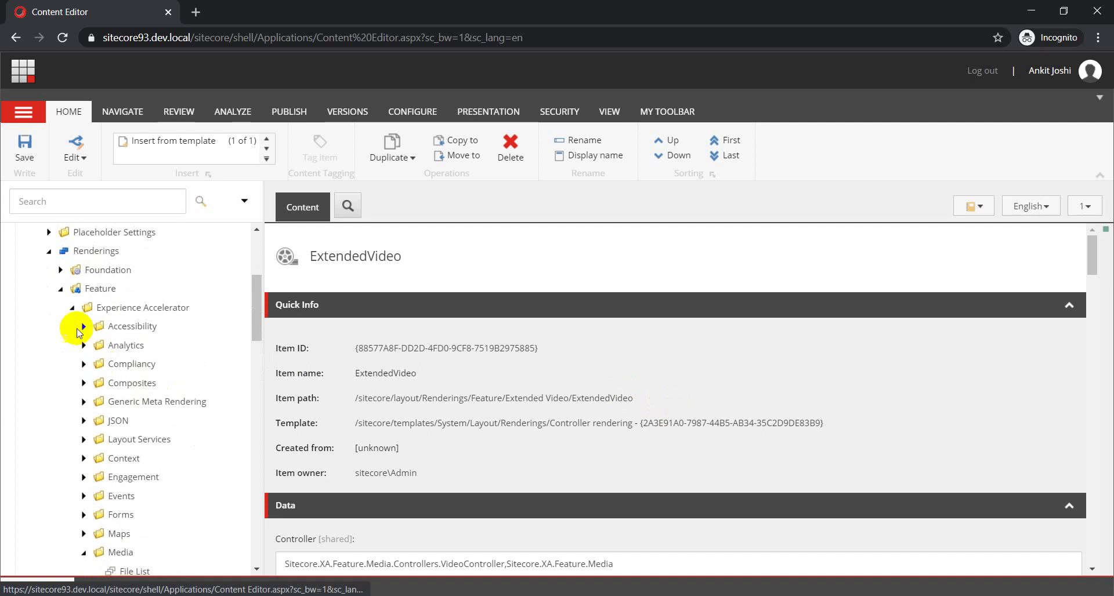
{"action": "left_click", "coordinate": [72, 307]}
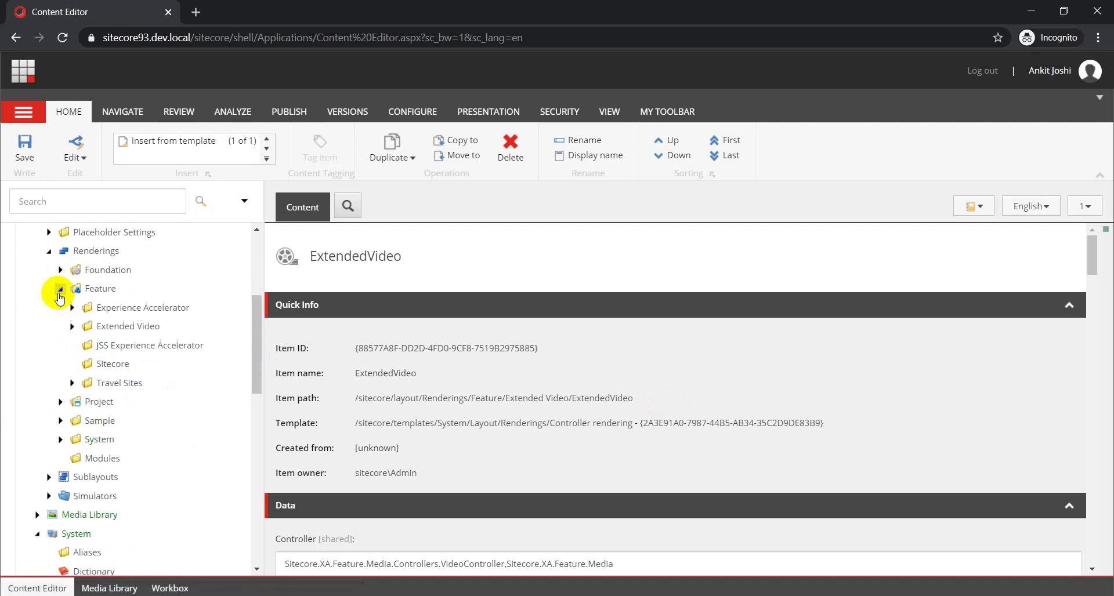
{"action": "left_click", "coordinate": [72, 326]}
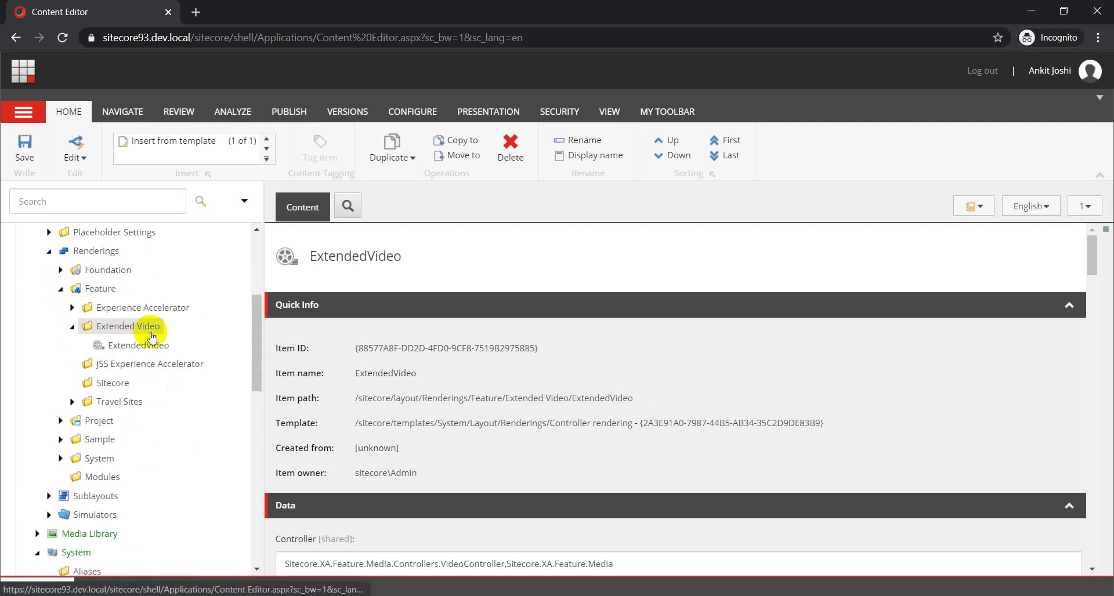
{"action": "left_click", "coordinate": [140, 346]}
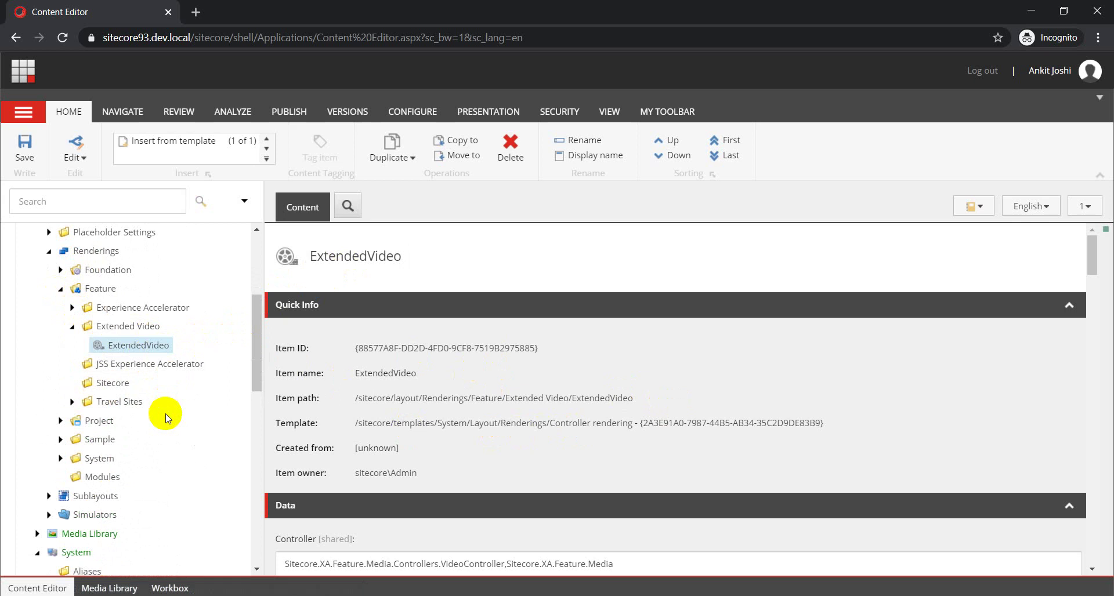
Add only the Extended Video module, without CSS Animations, to the ClubZone site under Sandbox/Travel Sites and close the finished progress dialog.
{"action": "scroll", "coordinate": [174, 412], "scroll_direction": "up", "scroll_amount": 1}
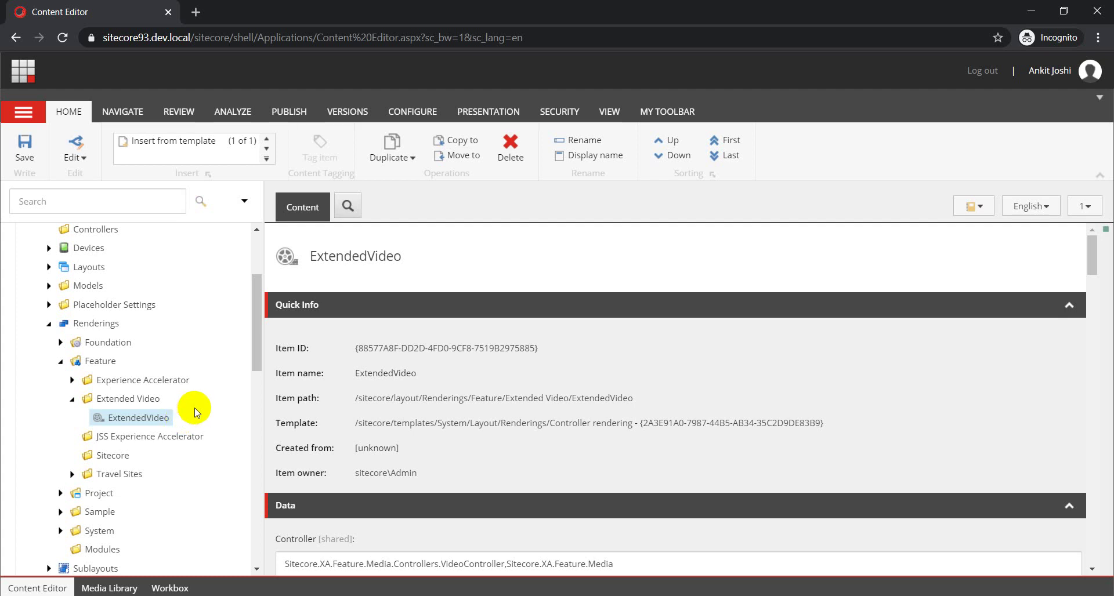
{"action": "scroll", "coordinate": [196, 413], "scroll_direction": "up", "scroll_amount": 3}
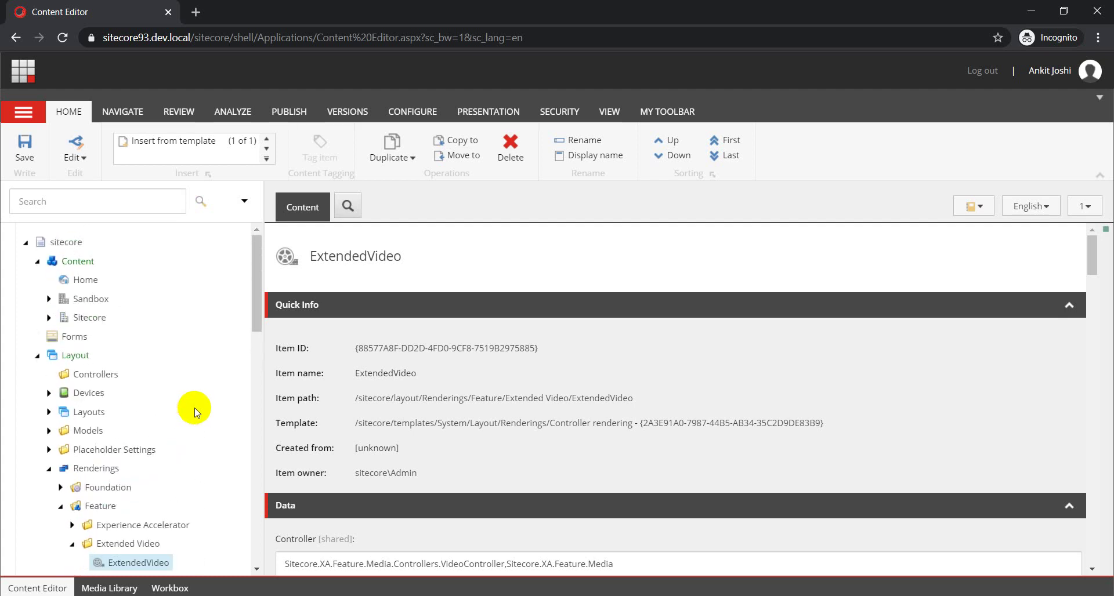
{"action": "left_click", "coordinate": [49, 299]}
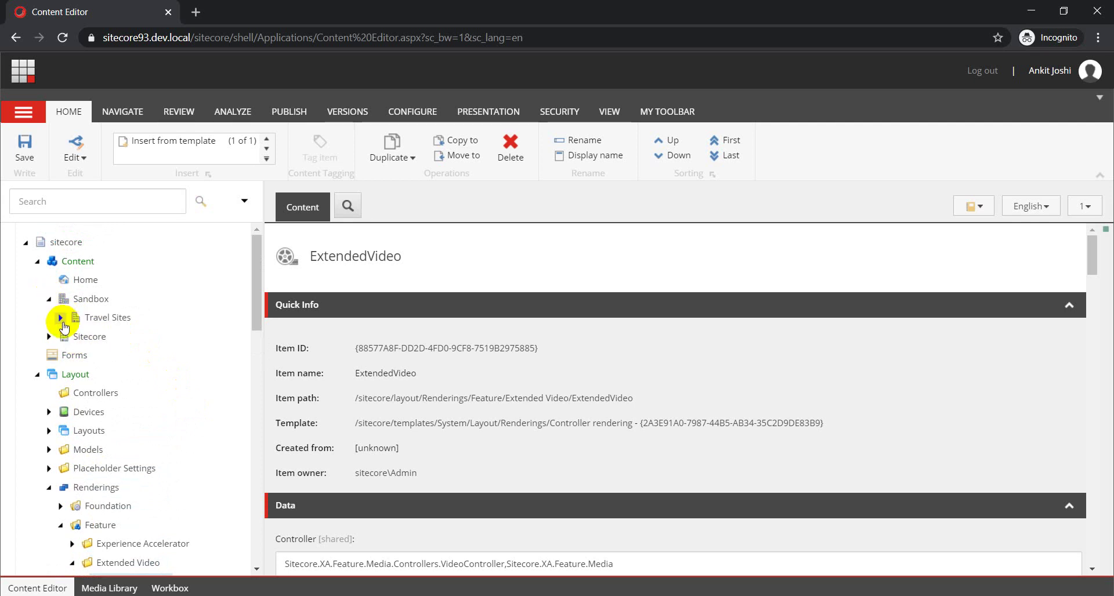
{"action": "left_click", "coordinate": [60, 318]}
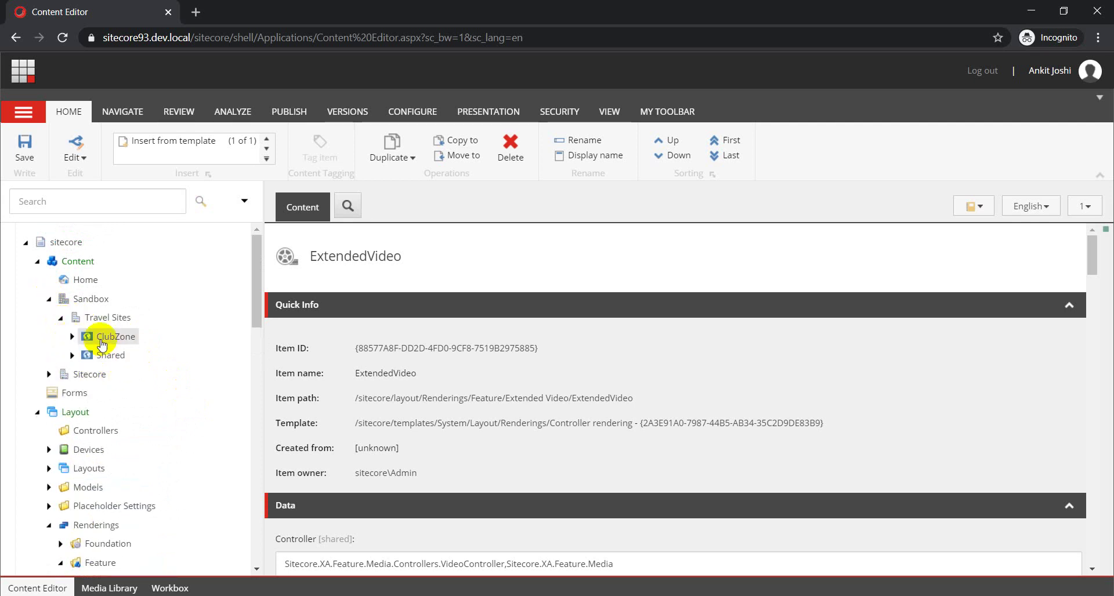
{"action": "left_click", "coordinate": [127, 335]}
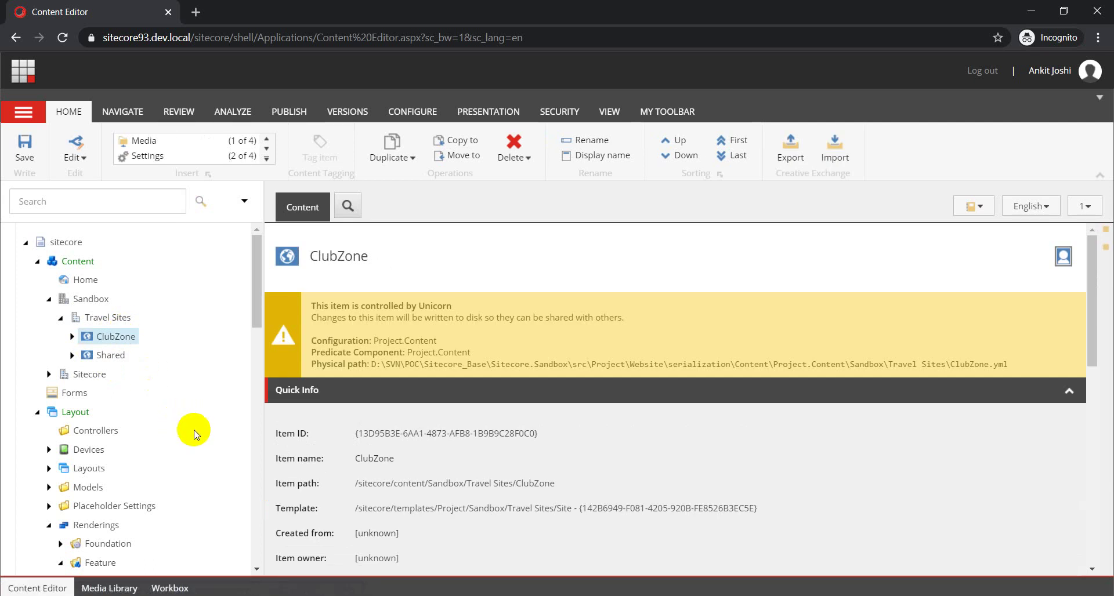
{"action": "right_click", "coordinate": [113, 344]}
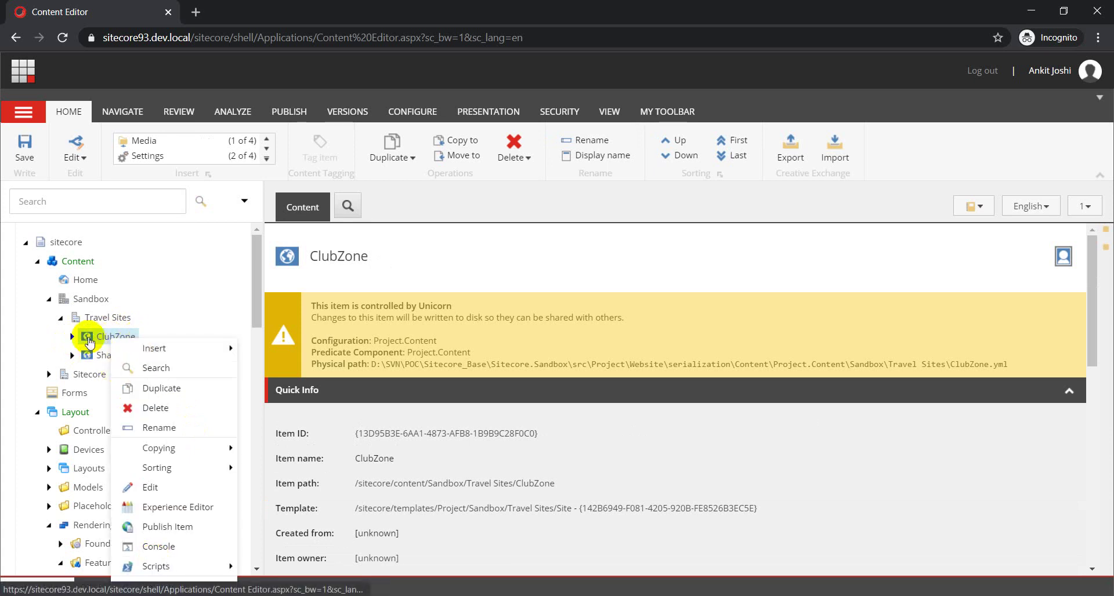
{"action": "left_click", "coordinate": [154, 574]}
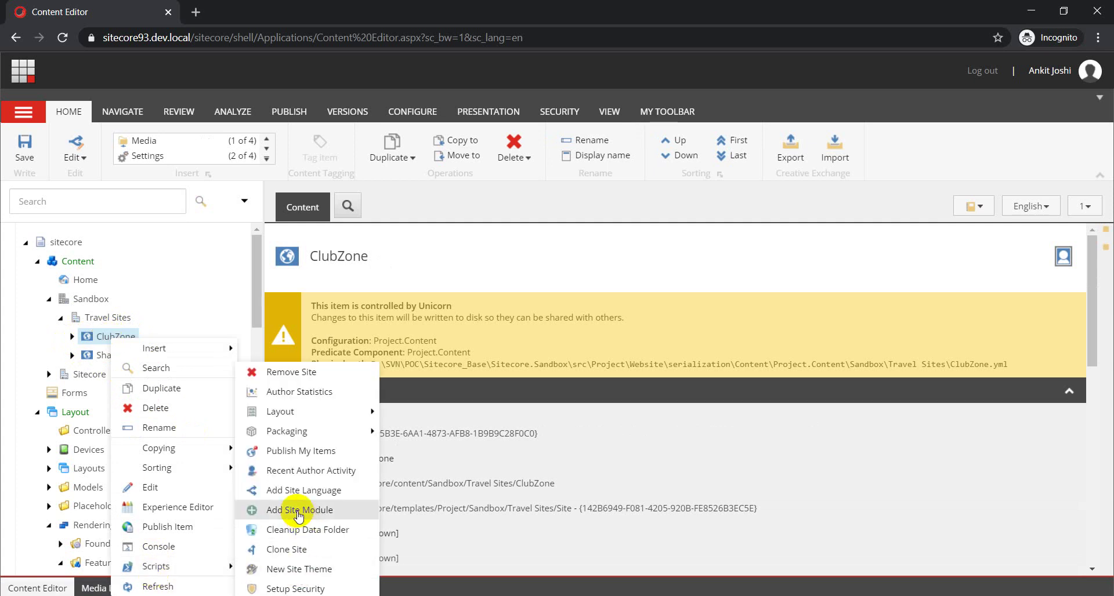
{"action": "left_click", "coordinate": [298, 512]}
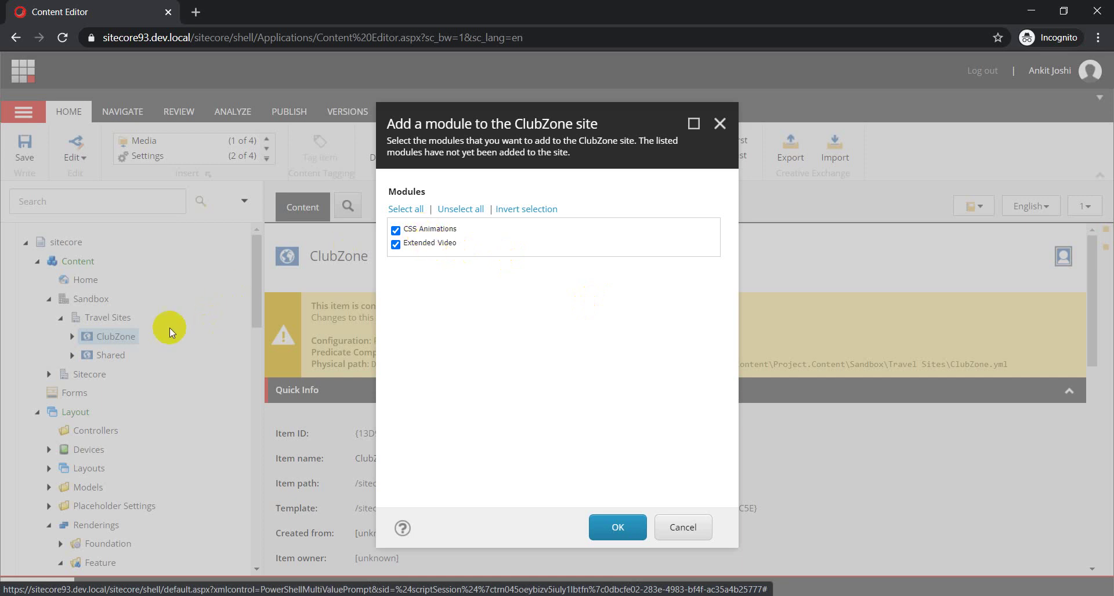
{"action": "left_click", "coordinate": [396, 231]}
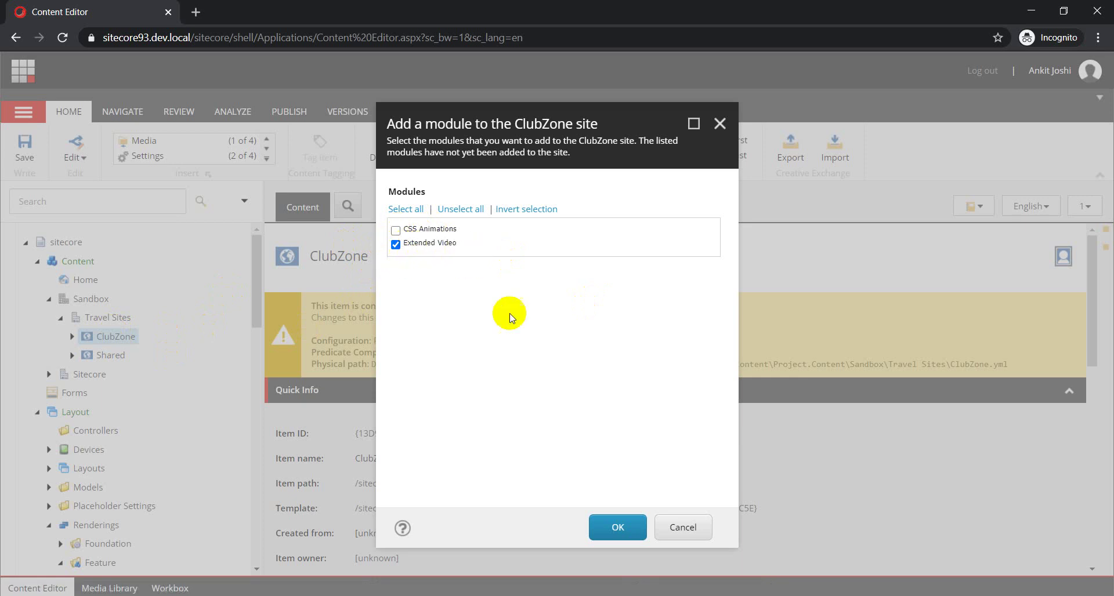
{"action": "left_click", "coordinate": [614, 529]}
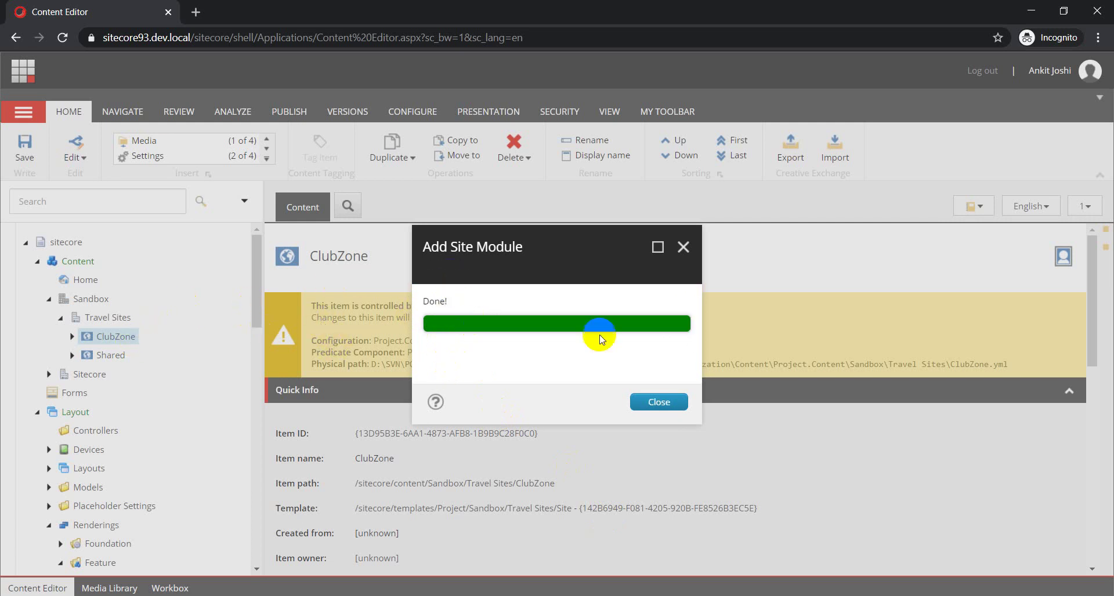
{"action": "left_click", "coordinate": [663, 407]}
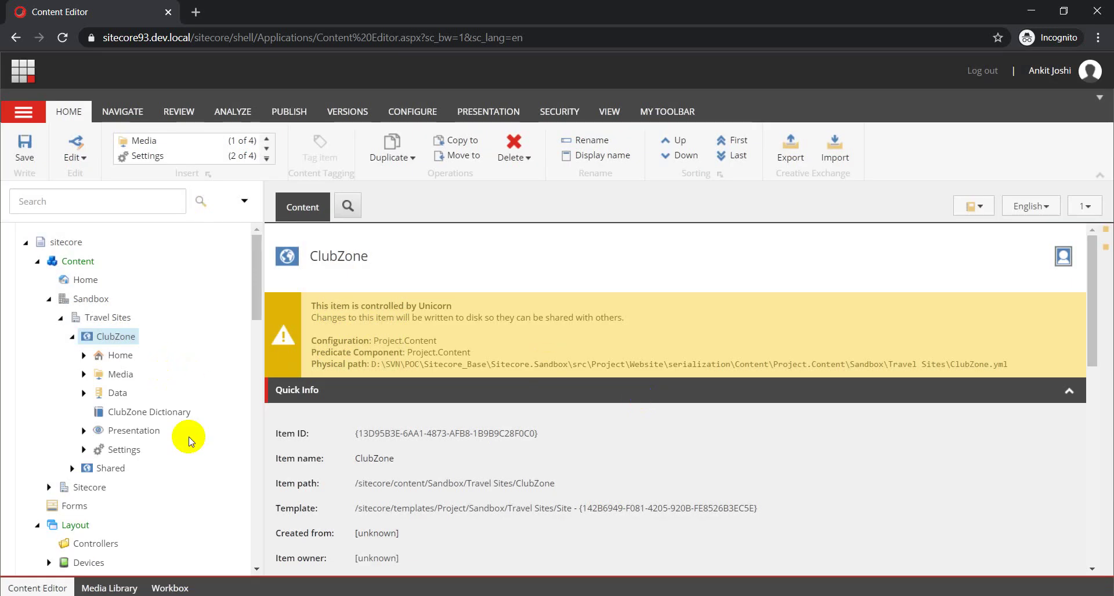
Inspect the ClubZone item among the site's Available Renderings under Presentation.
{"action": "left_click", "coordinate": [83, 432]}
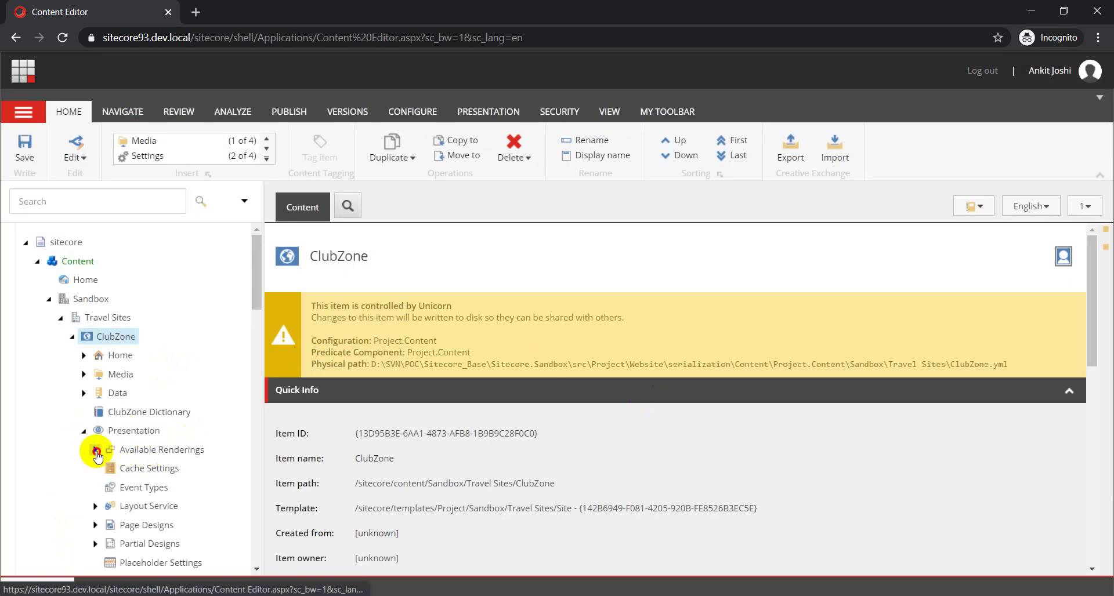
{"action": "left_click", "coordinate": [96, 450]}
{"action": "scroll", "coordinate": [184, 492], "scroll_direction": "down", "scroll_amount": 1}
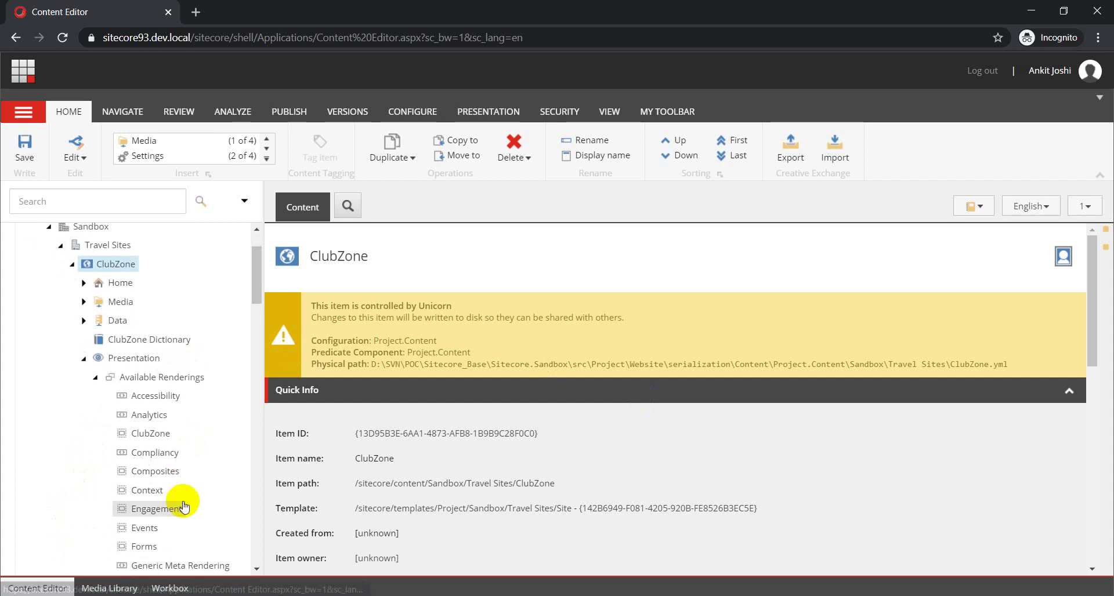
{"action": "left_click", "coordinate": [147, 441]}
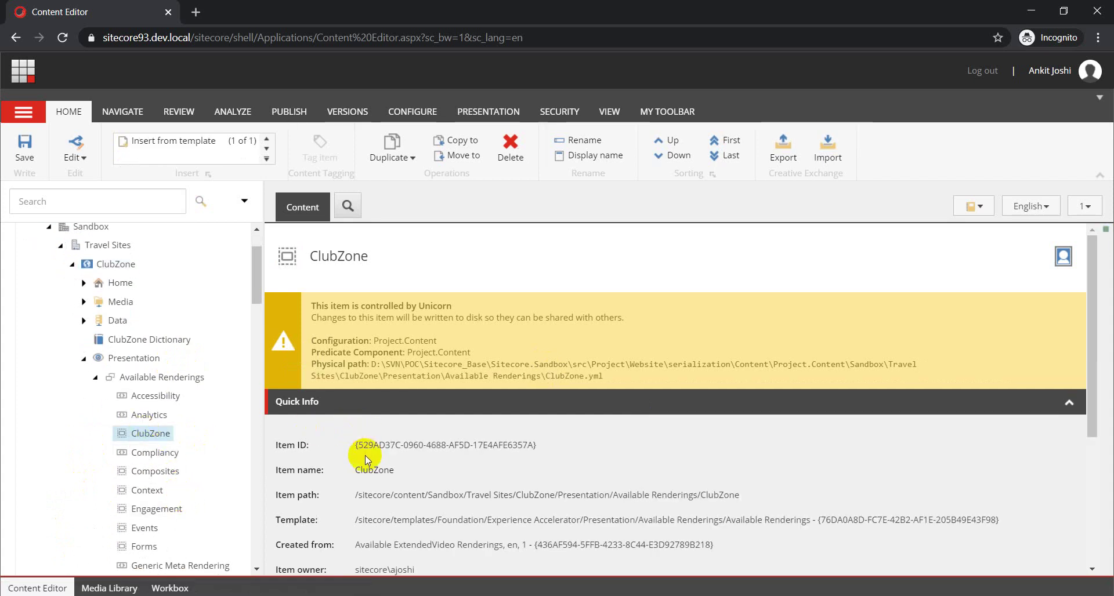
{"action": "scroll", "coordinate": [364, 455], "scroll_direction": "down", "scroll_amount": 3}
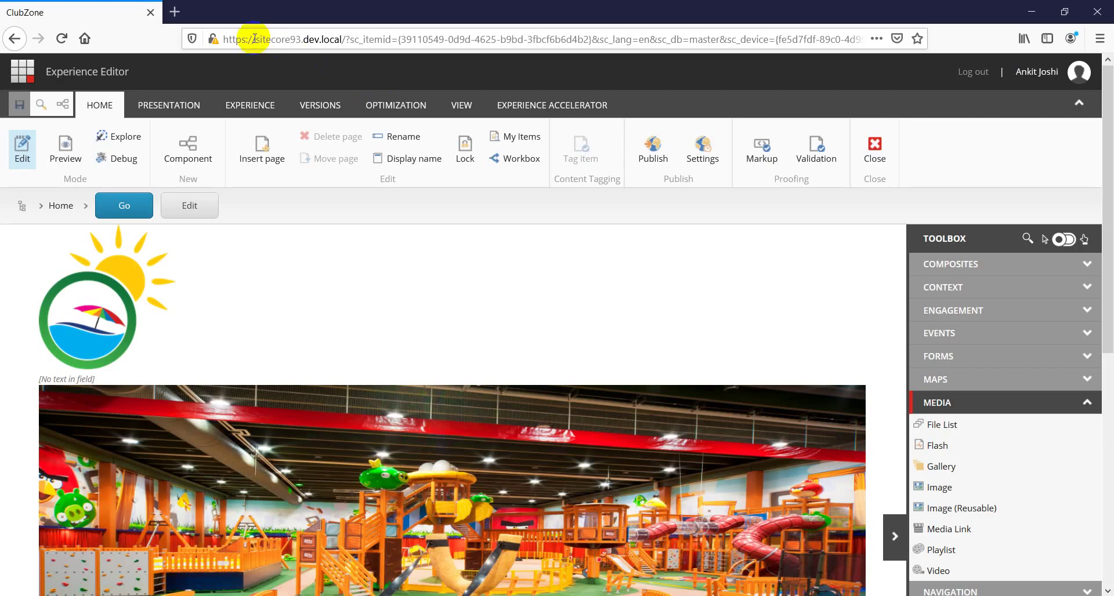
Switch to Firefox, reload the ClubZone home page in Experience Editor, and collapse the Extended Video and Media toolbox groups.
{"action": "left_click", "coordinate": [254, 38]}
{"action": "key", "text": "Return"}
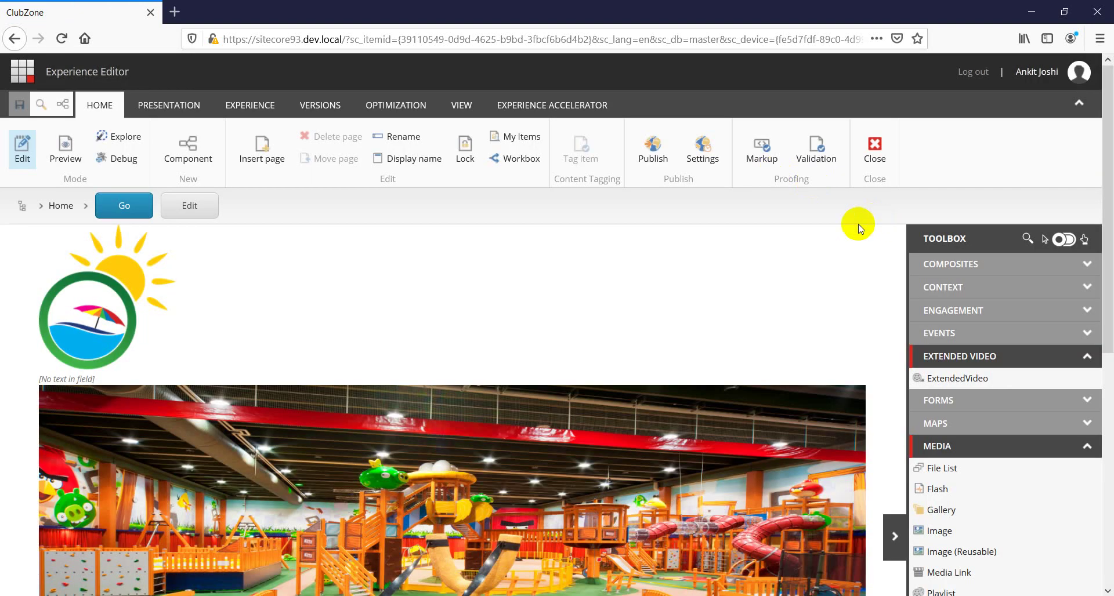
{"action": "left_click", "coordinate": [952, 356]}
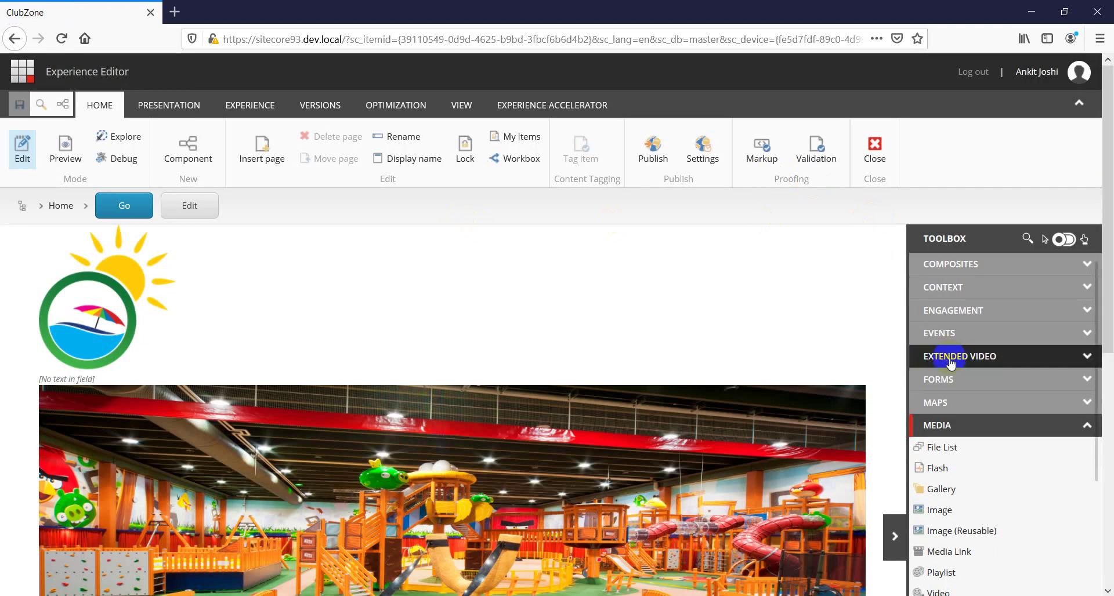
{"action": "left_click", "coordinate": [955, 429]}
Insert a new page of type Page named videopage under Home.
{"action": "left_click", "coordinate": [262, 145]}
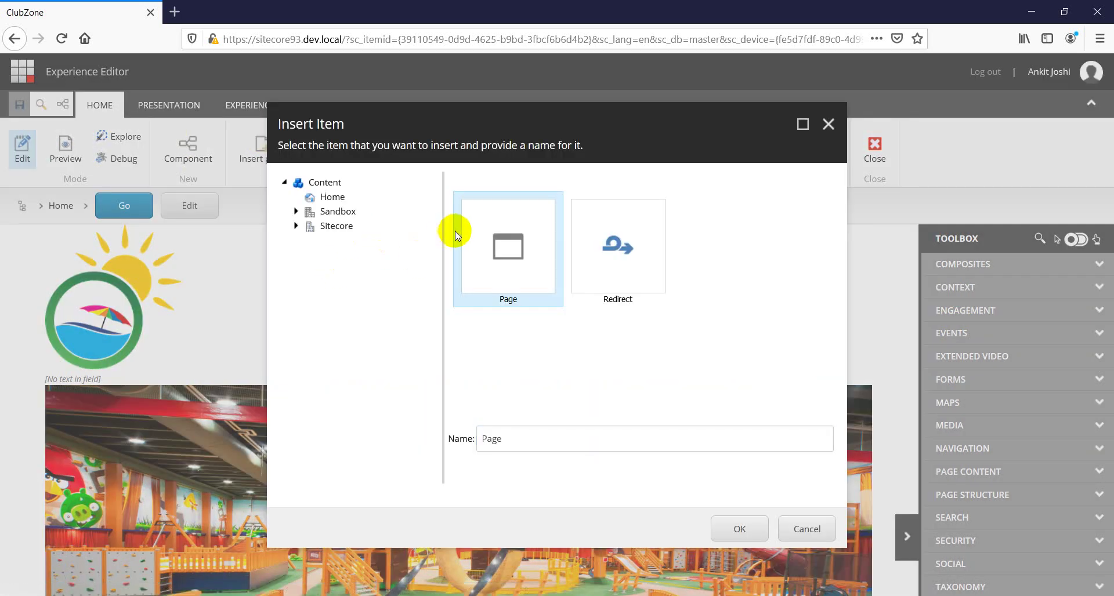
{"action": "left_click", "coordinate": [522, 443]}
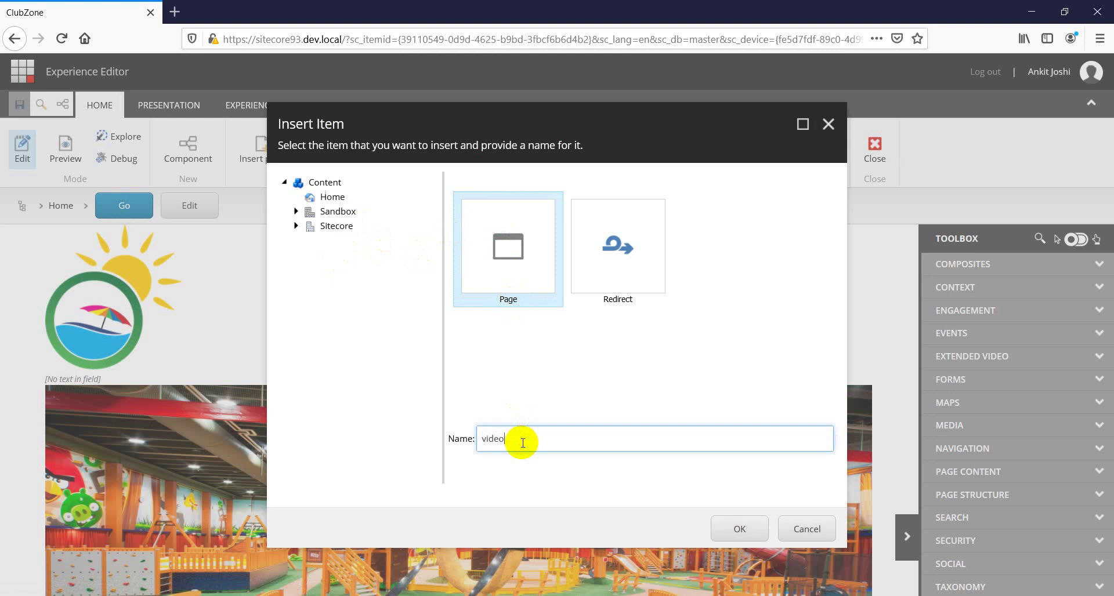
{"action": "left_click", "coordinate": [745, 529]}
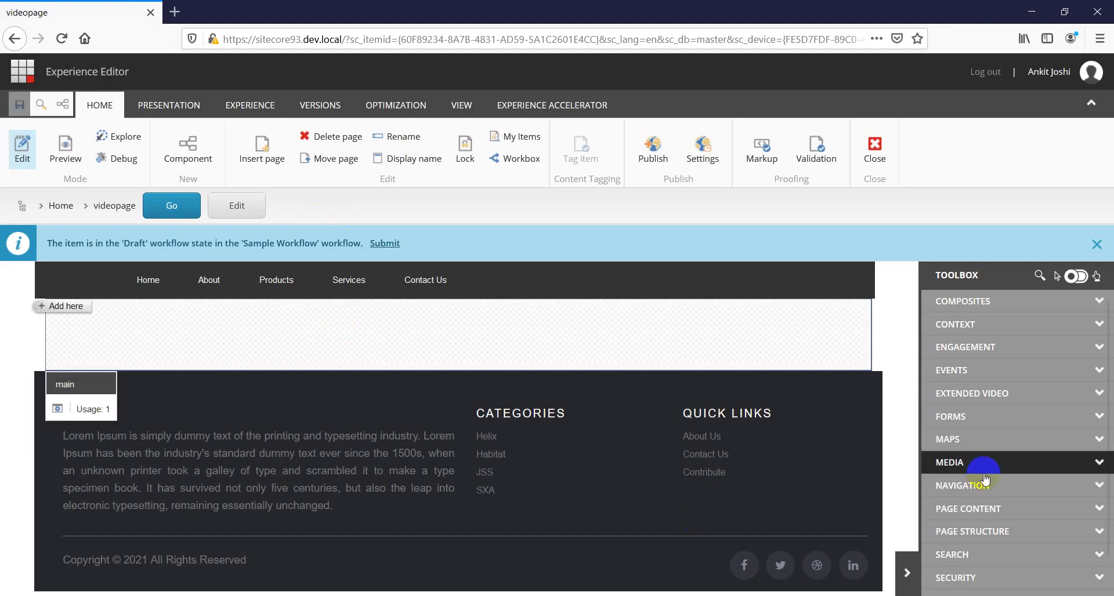
Place the ExtendedVideo rendering in the main placeholder and create an ExtendedVideo Folder under the site's ExtendedVideo data item.
{"action": "left_click", "coordinate": [994, 397]}
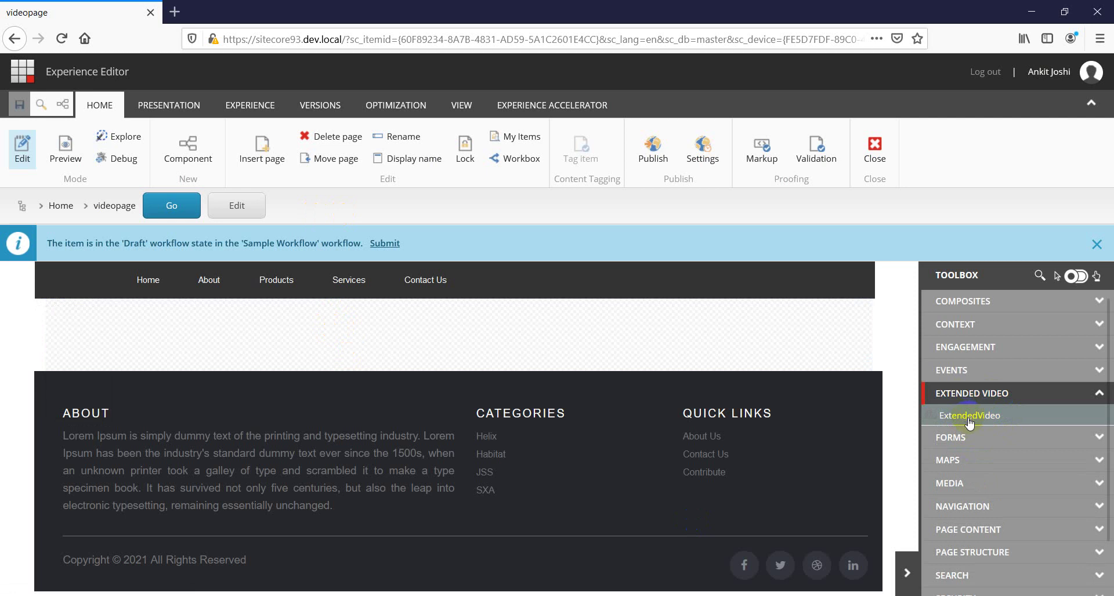
{"action": "left_click_drag", "start_coordinate": [969, 423], "coordinate": [478, 320]}
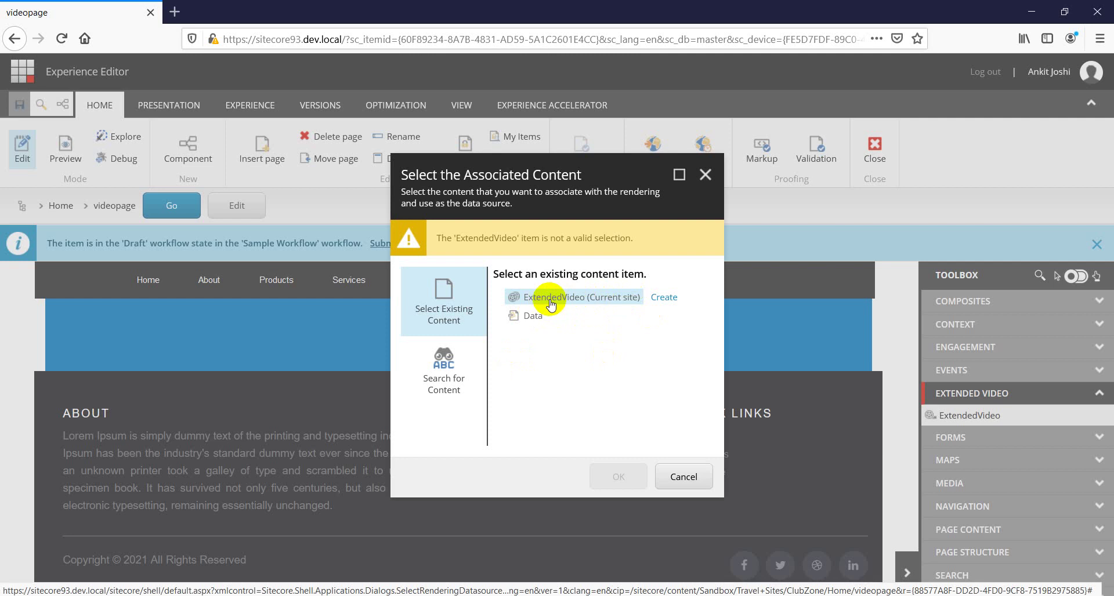
{"action": "left_click", "coordinate": [665, 300]}
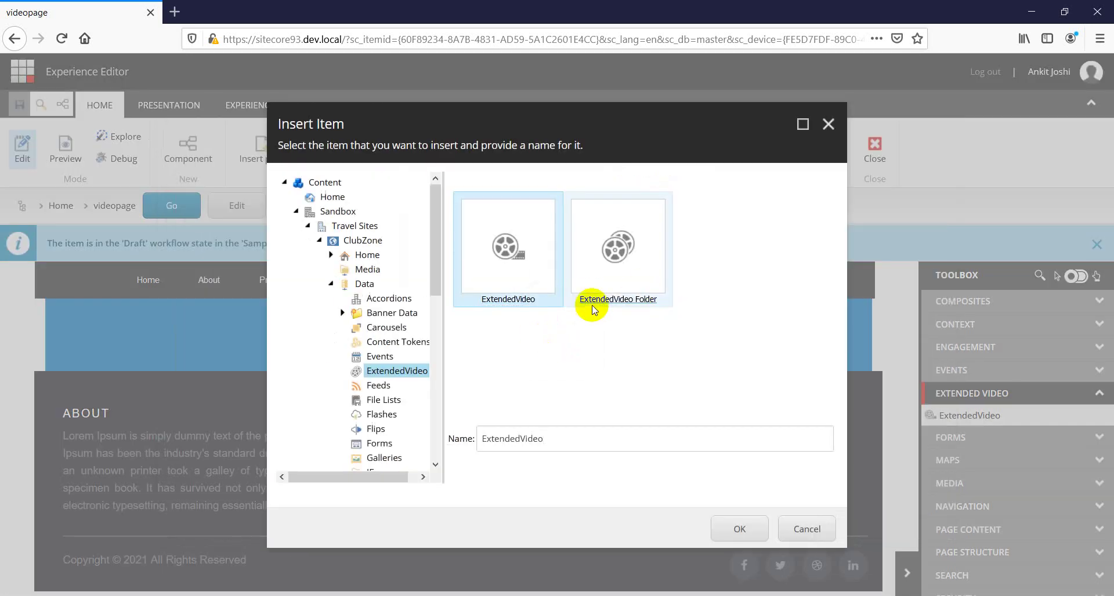
{"action": "left_click", "coordinate": [631, 252]}
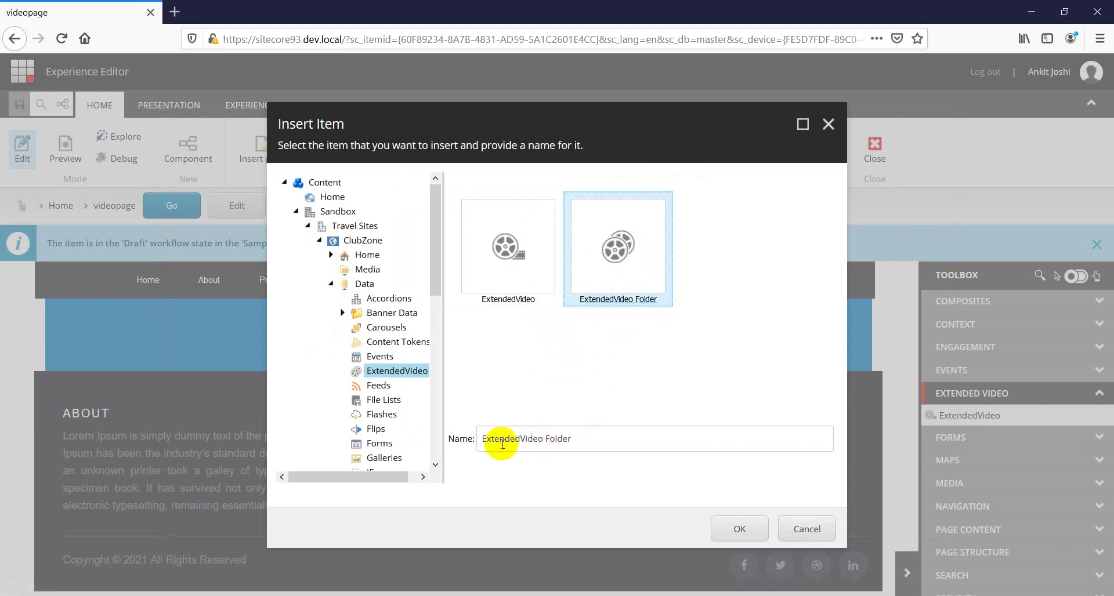
{"action": "left_click", "coordinate": [739, 529]}
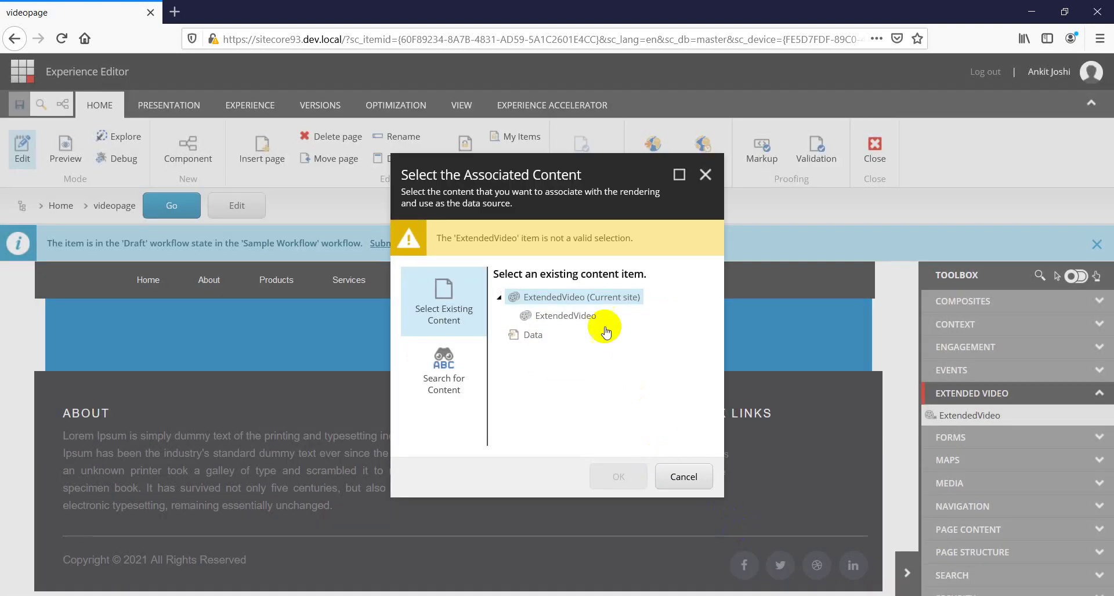
Create an ExtendedVideo item inside the new data folder and associate it with the rendering as its data source.
{"action": "left_click", "coordinate": [625, 319]}
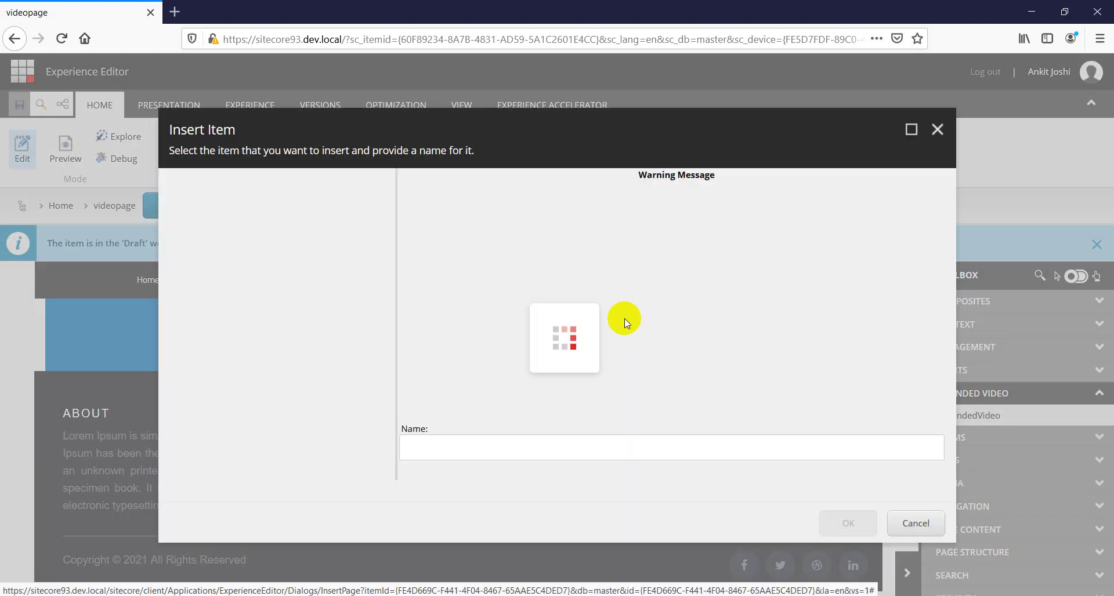
{"action": "left_click", "coordinate": [533, 307]}
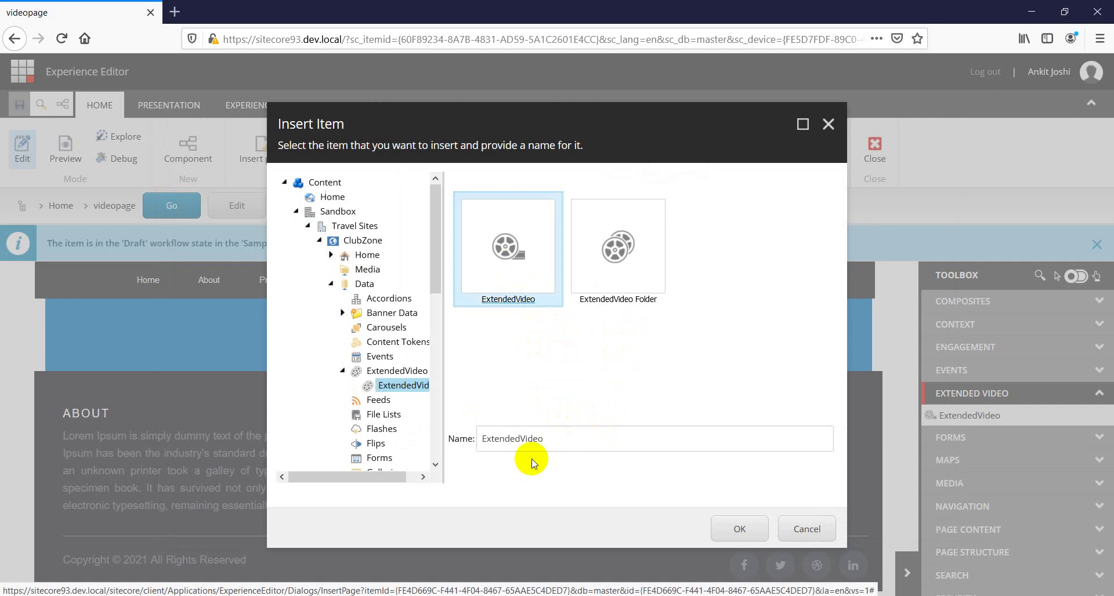
{"action": "left_click", "coordinate": [744, 531]}
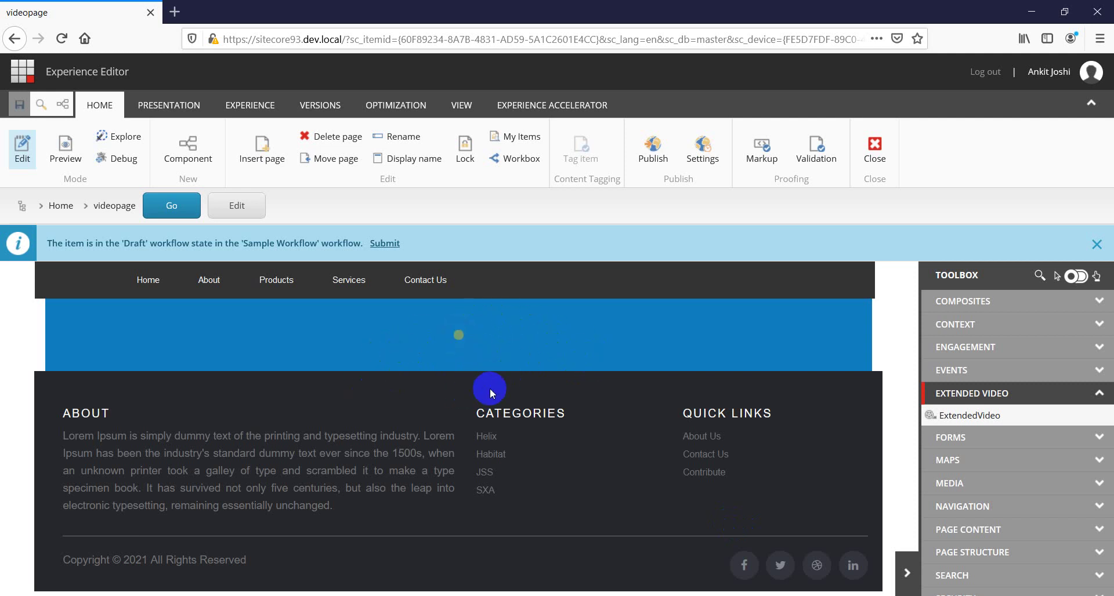
{"action": "left_click", "coordinate": [398, 323]}
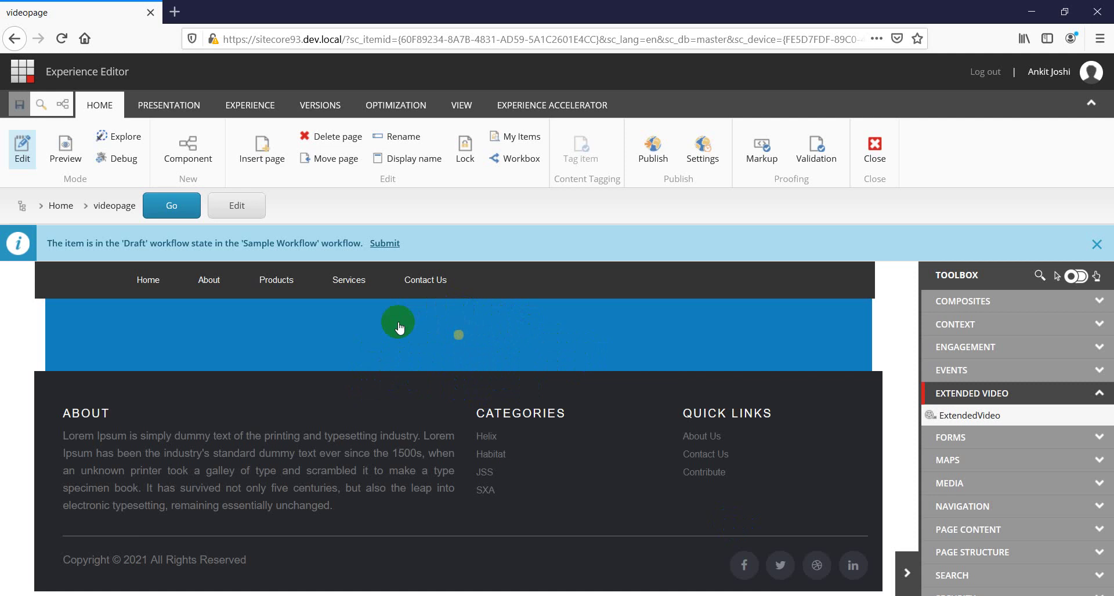
Enter text123 as the video's caption and text 456 as its description on the page.
{"action": "scroll", "coordinate": [539, 435], "scroll_direction": "down", "scroll_amount": 2}
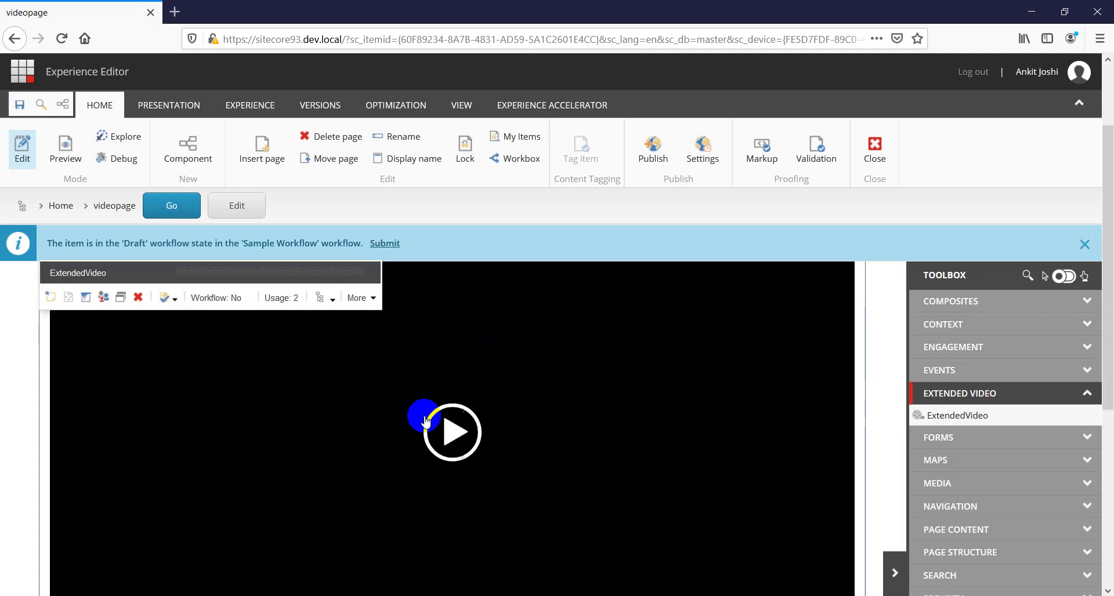
{"action": "scroll", "coordinate": [418, 405], "scroll_direction": "down", "scroll_amount": 4}
{"action": "left_click", "coordinate": [110, 552]}
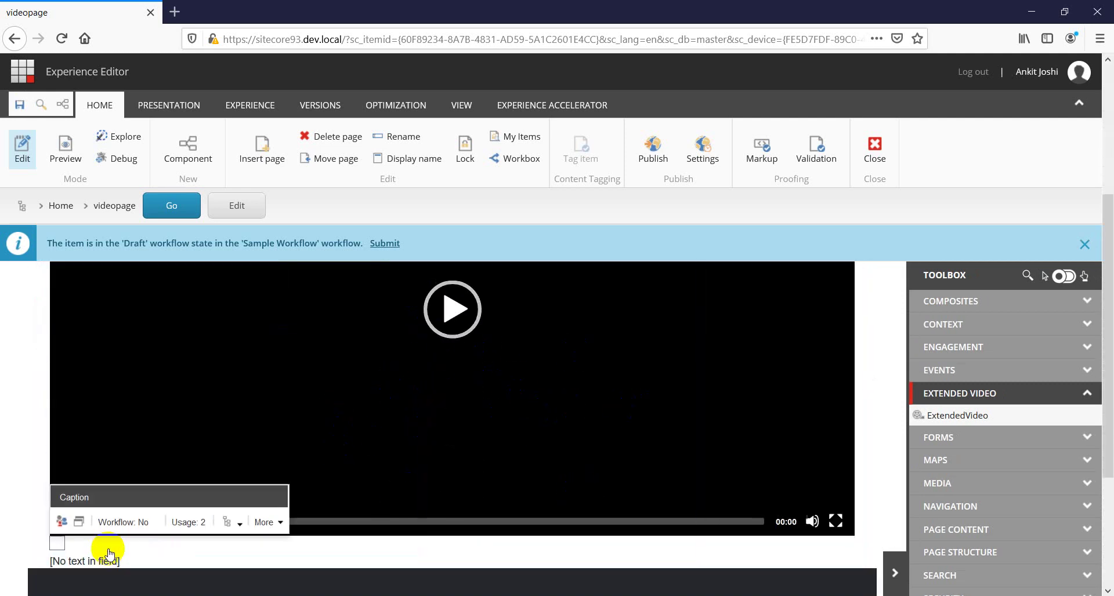
{"action": "type", "text": "text123"}
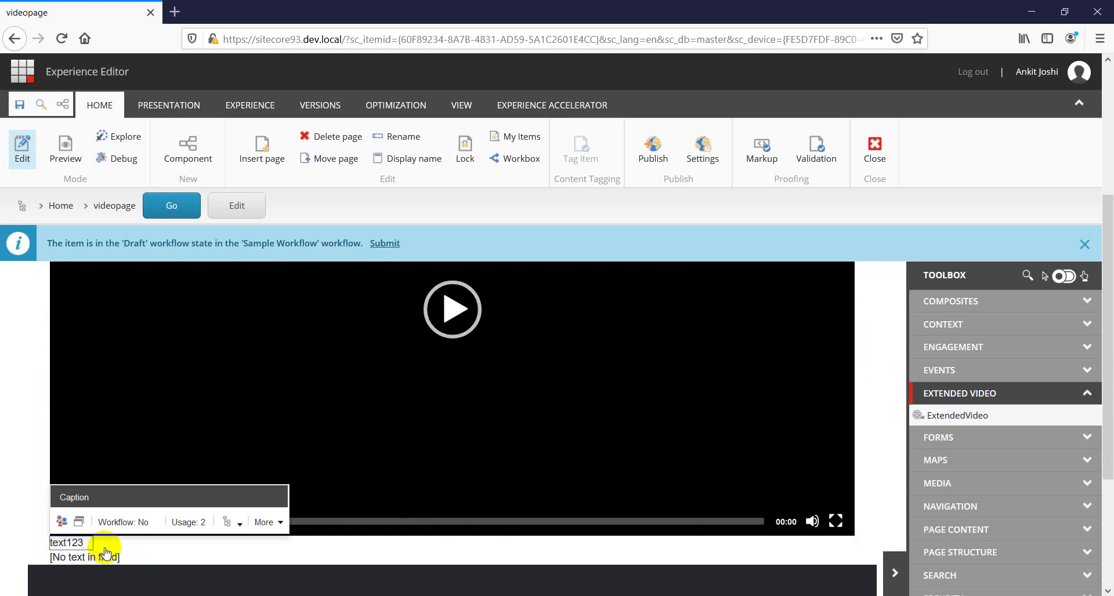
{"action": "left_click", "coordinate": [96, 552]}
{"action": "left_click", "coordinate": [94, 564]}
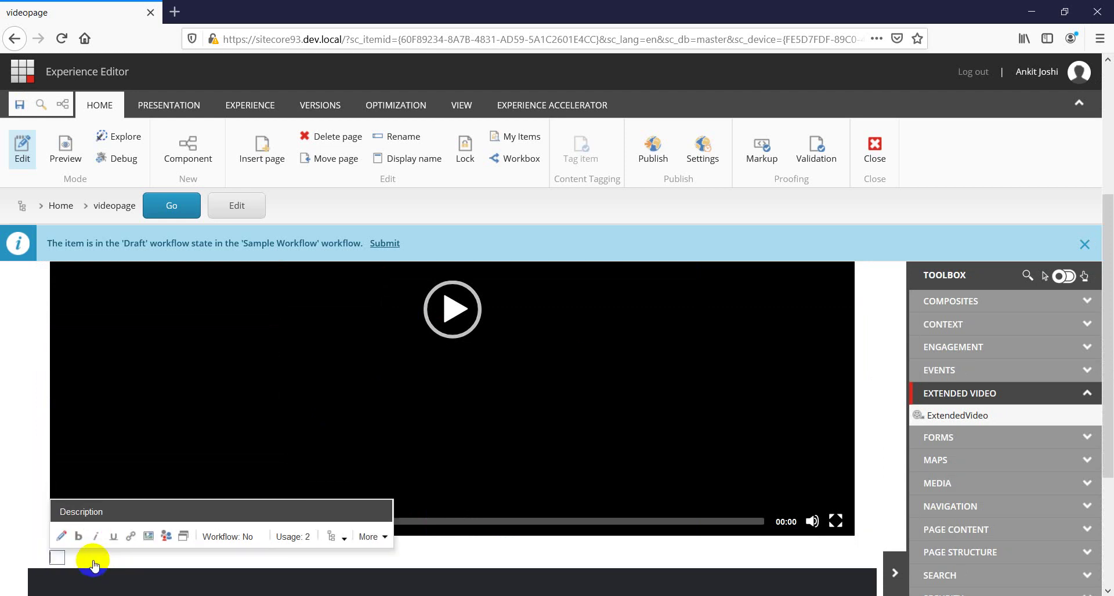
{"action": "type", "text": "text456"}
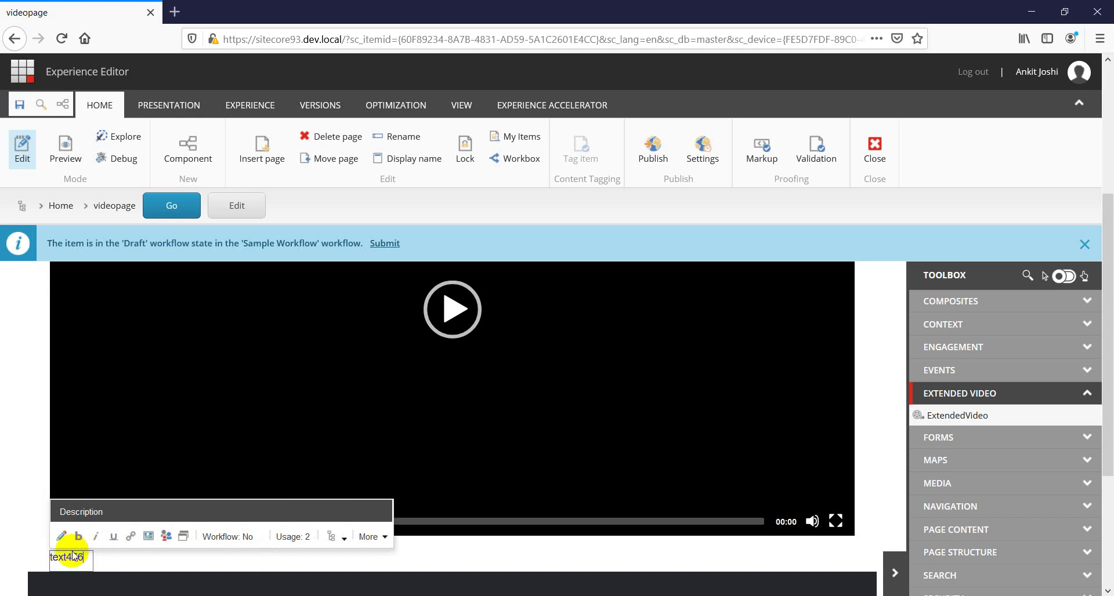
{"action": "left_click", "coordinate": [69, 555]}
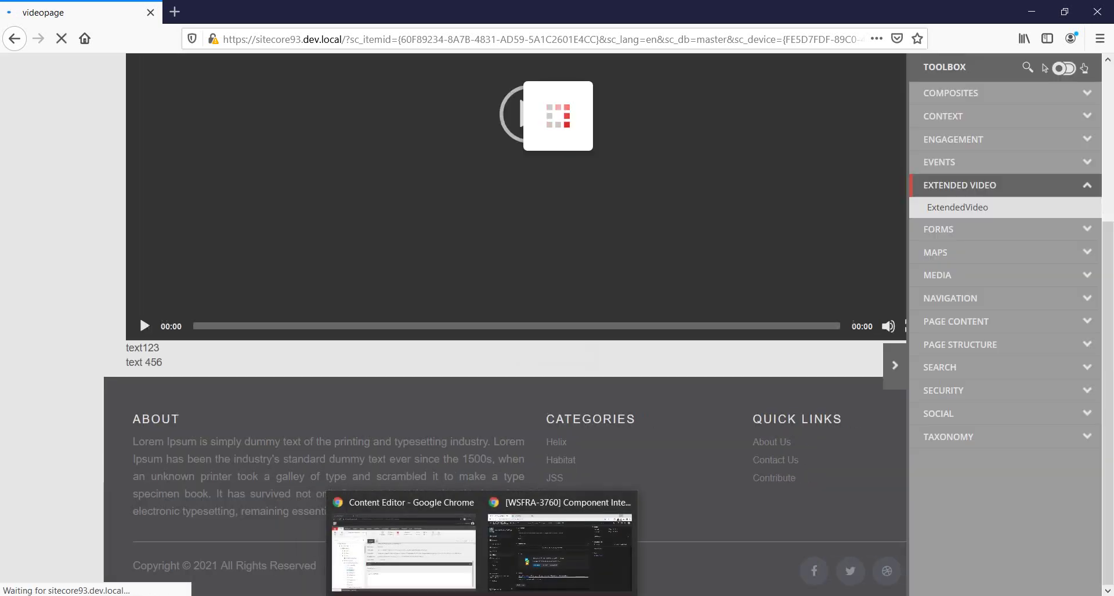
{"action": "left_click", "coordinate": [400, 542]}
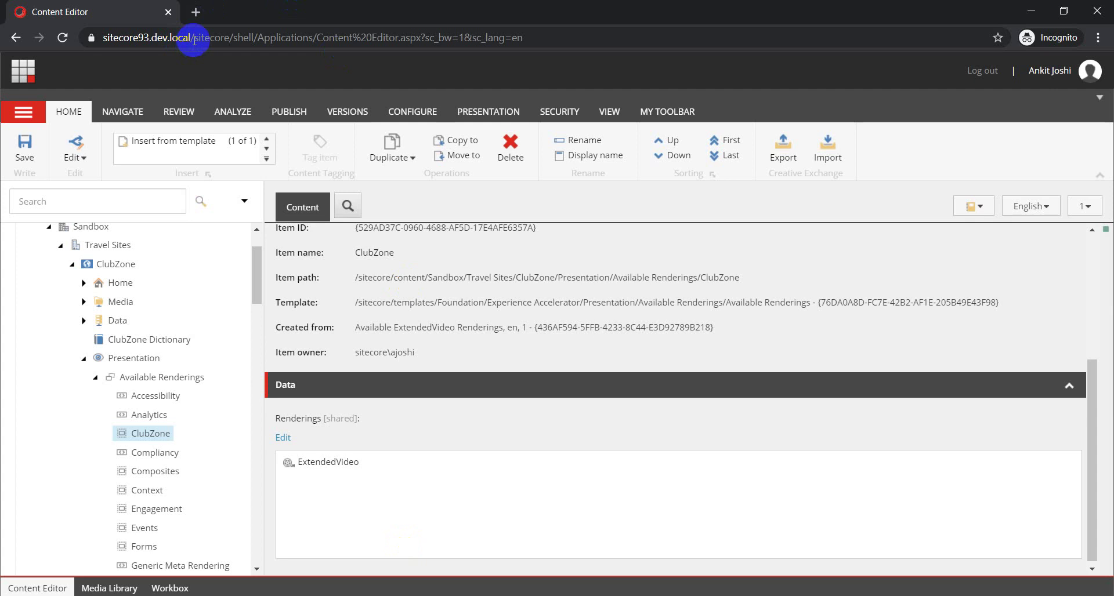
{"action": "left_click_drag", "start_coordinate": [193, 37], "coordinate": [85, 45]}
{"action": "key", "text": "ctrl+c"}
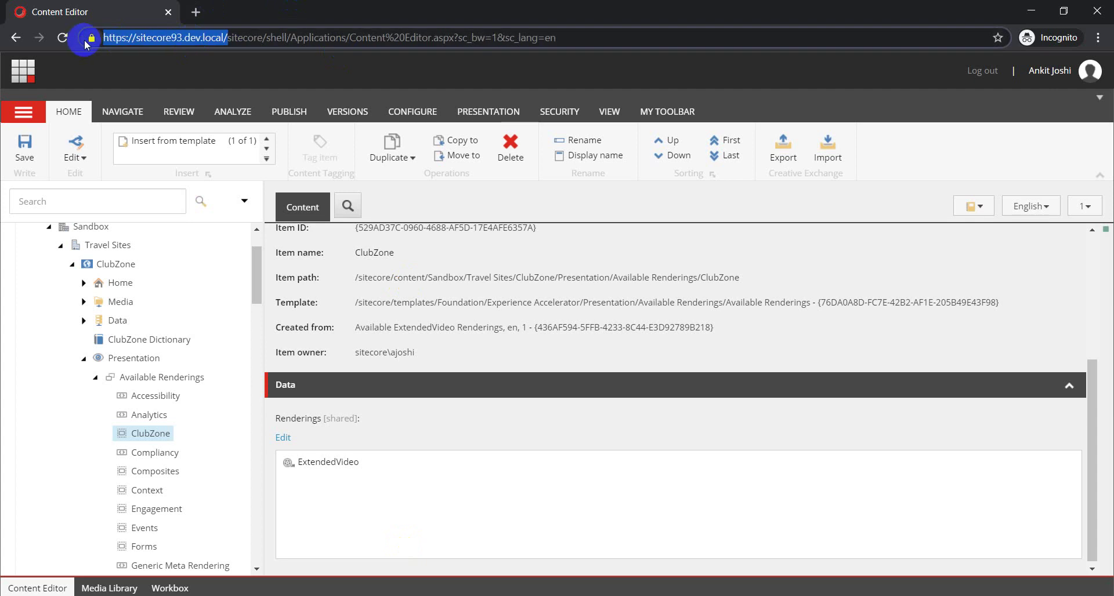
{"action": "left_click", "coordinate": [196, 13]}
{"action": "key", "text": "ctrl+v"}
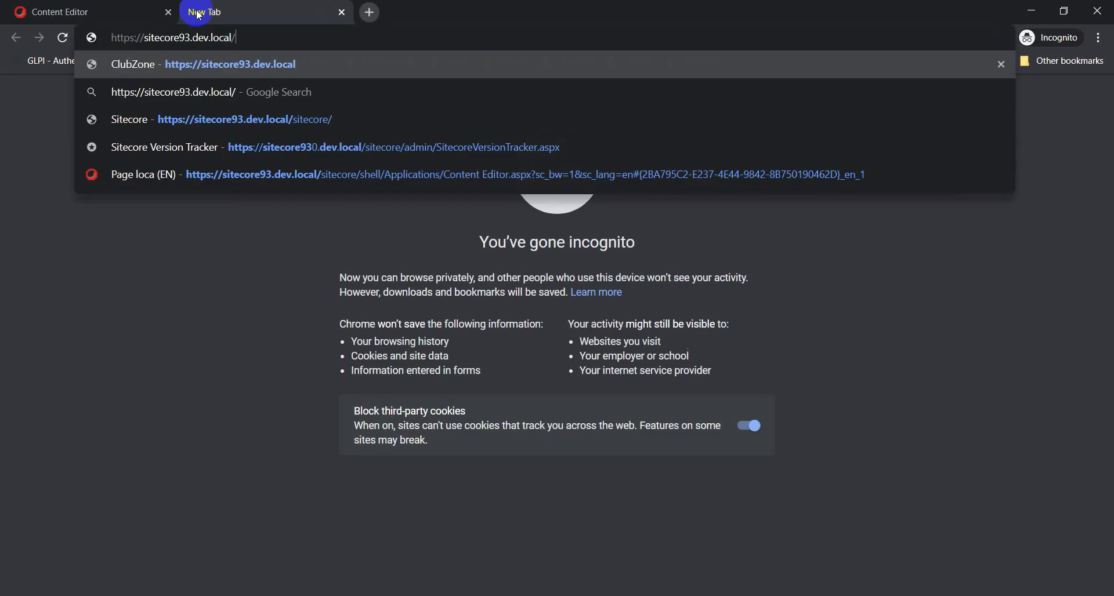
{"action": "type", "text": "video"}
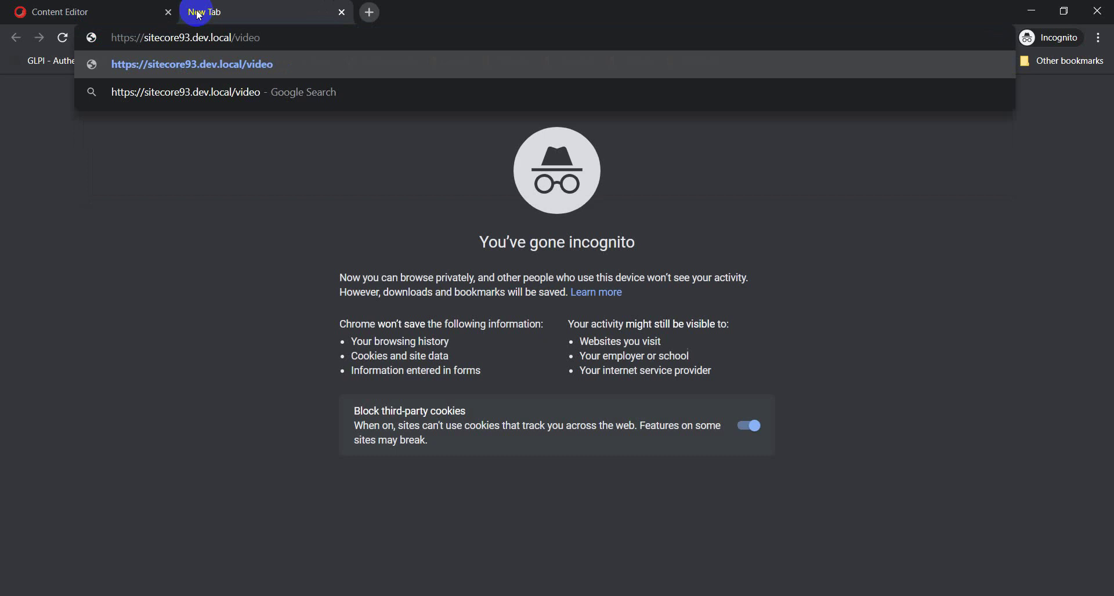
{"action": "type", "text": "page"}
{"action": "key", "text": "Return"}
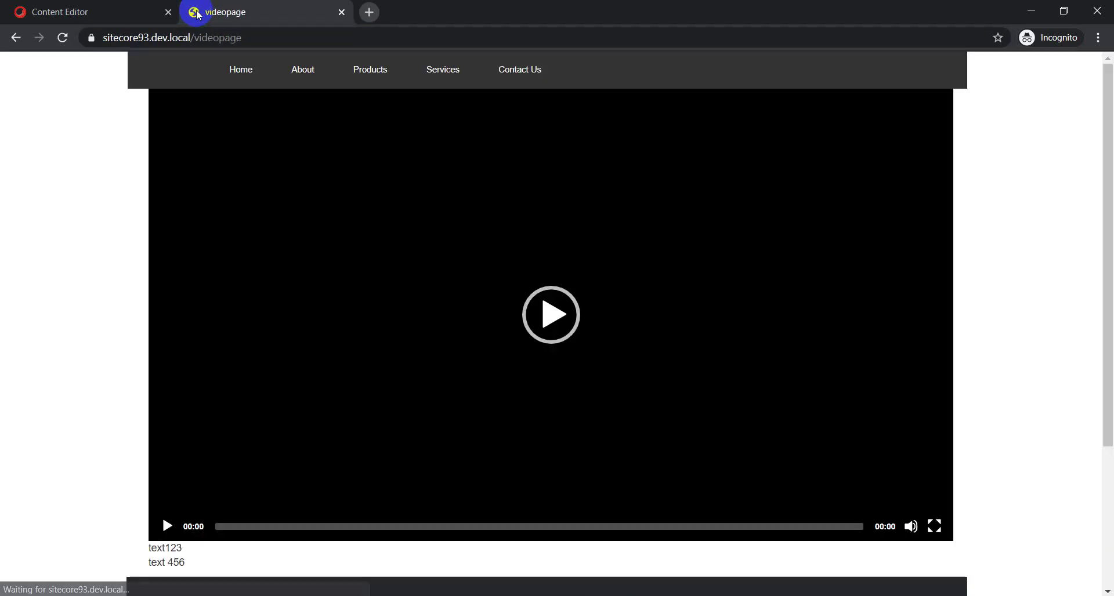
{"action": "left_click", "coordinate": [175, 560]}
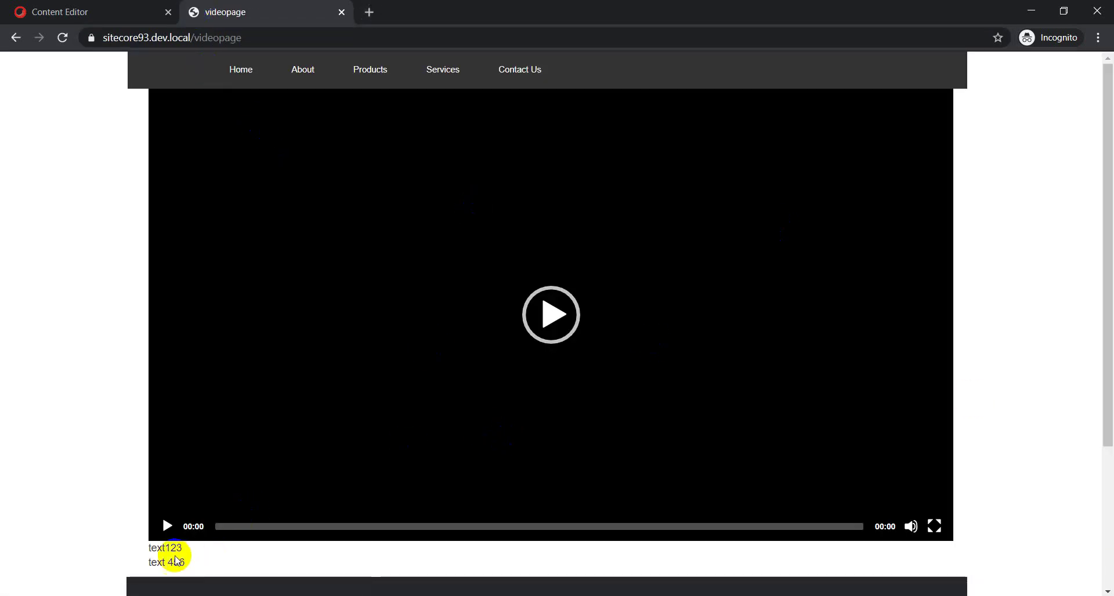
{"action": "left_click_drag", "start_coordinate": [149, 551], "coordinate": [189, 554]}
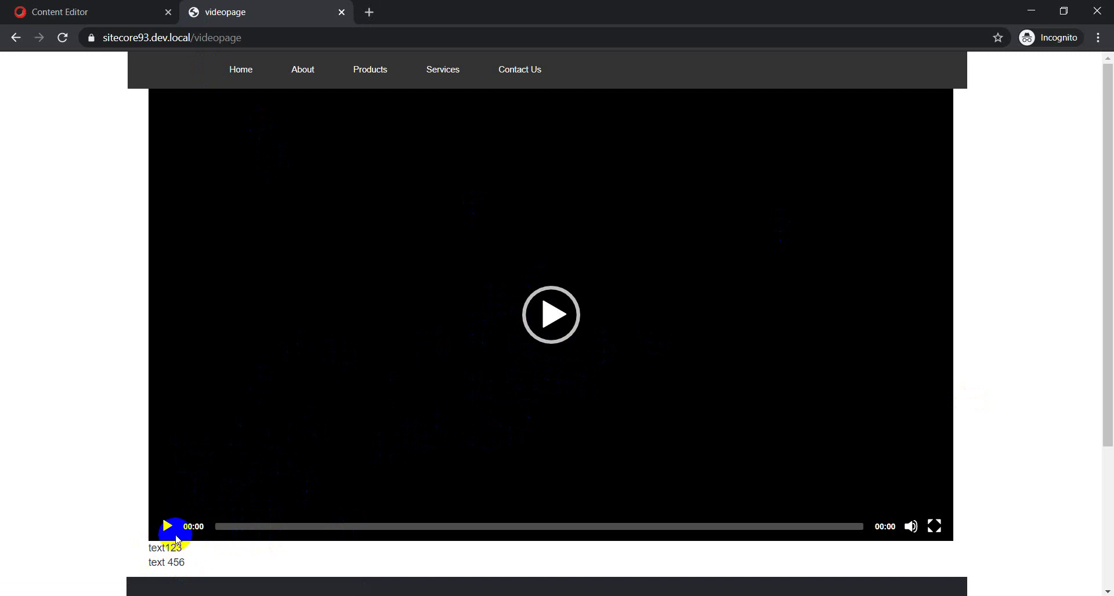
In the Content Editor, open Video 1 under ClubZone's Data/Videos/Club Videos and copy its Youtube Video ID.
{"action": "left_click", "coordinate": [102, 9]}
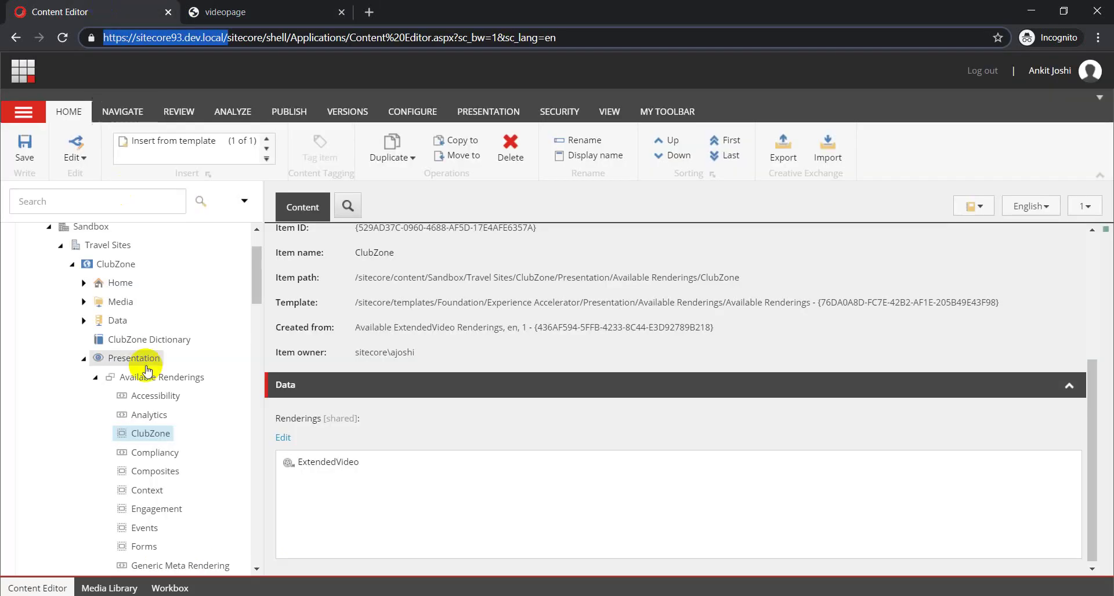
{"action": "left_click", "coordinate": [83, 283]}
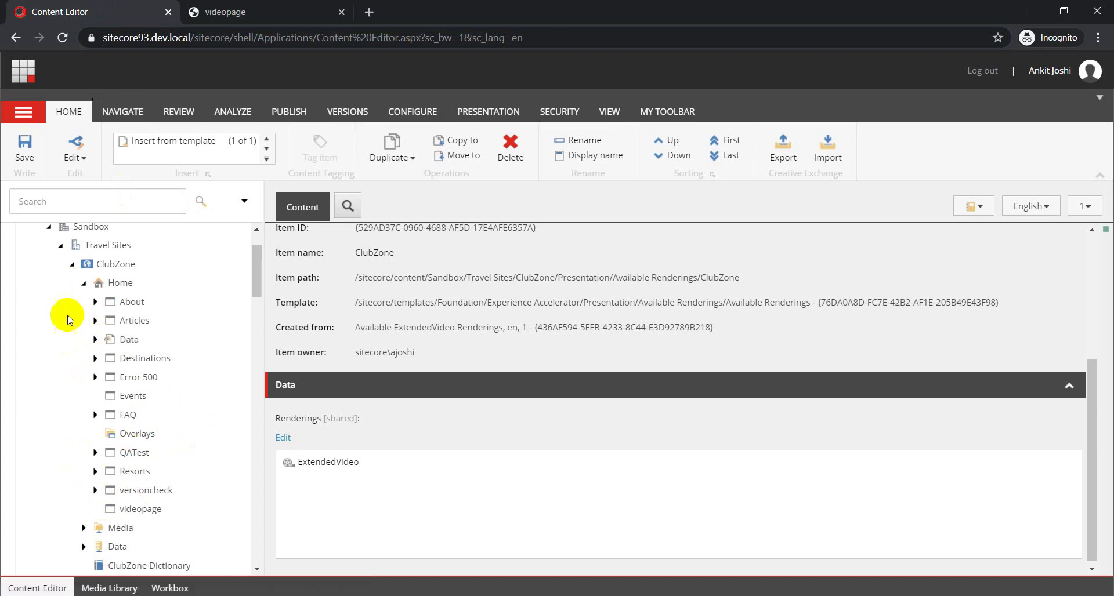
{"action": "left_click", "coordinate": [84, 282]}
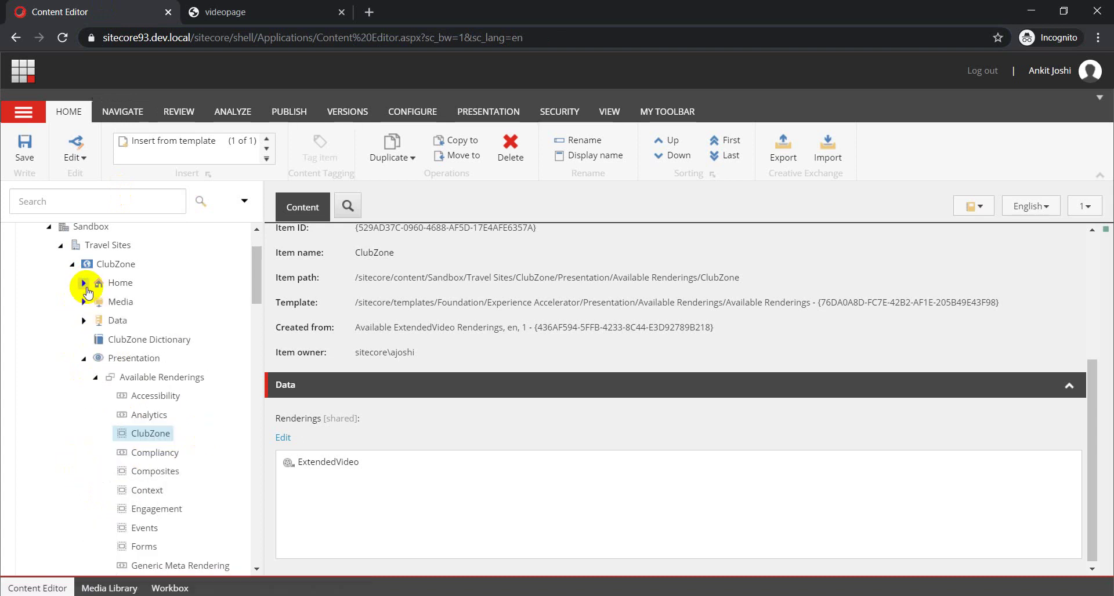
{"action": "left_click", "coordinate": [84, 321]}
{"action": "scroll", "coordinate": [99, 464], "scroll_direction": "down", "scroll_amount": 4}
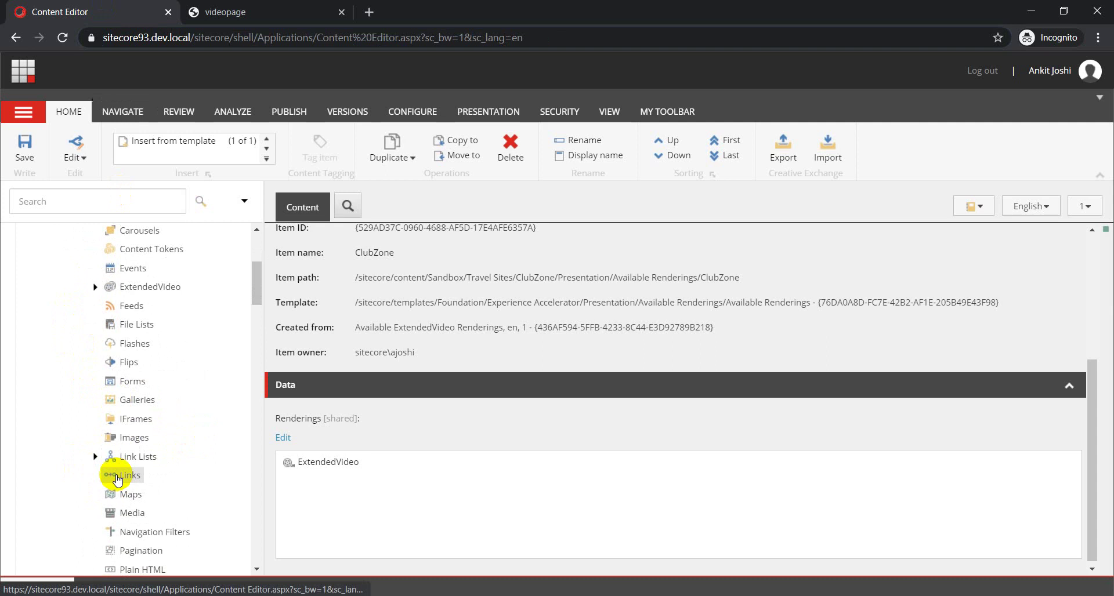
{"action": "scroll", "coordinate": [119, 487], "scroll_direction": "down", "scroll_amount": 4}
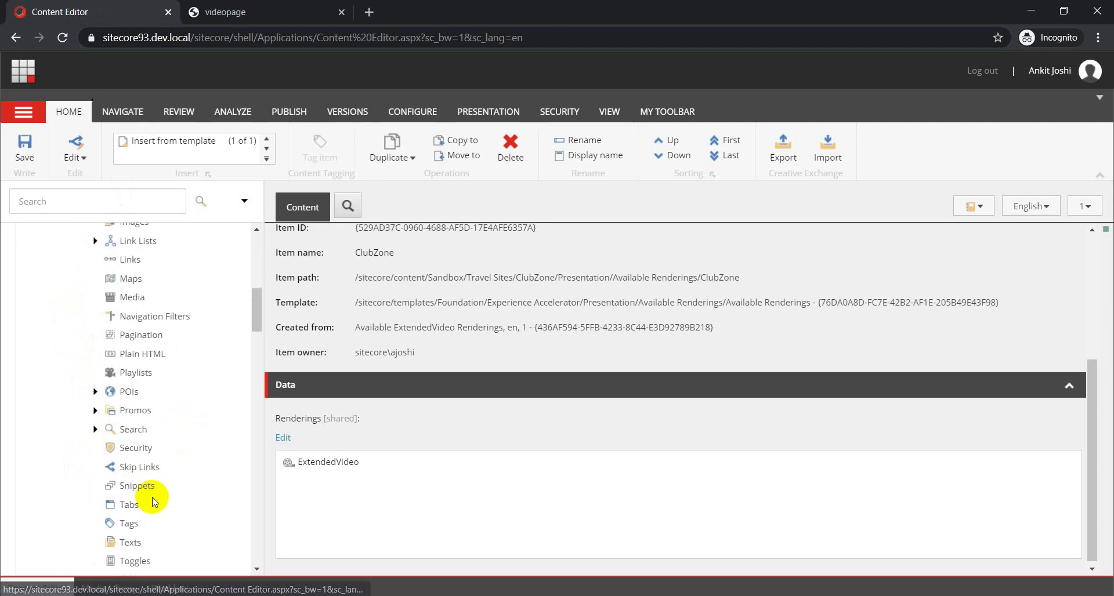
{"action": "scroll", "coordinate": [154, 503], "scroll_direction": "down", "scroll_amount": 3}
{"action": "left_click", "coordinate": [95, 453]}
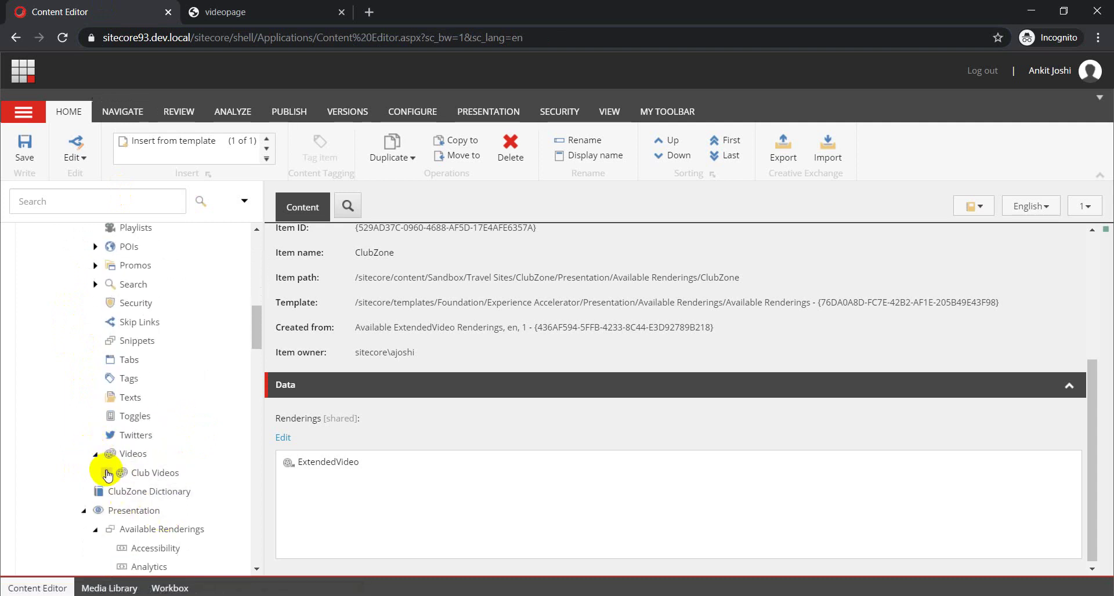
{"action": "left_click", "coordinate": [108, 473]}
{"action": "left_click", "coordinate": [152, 492]}
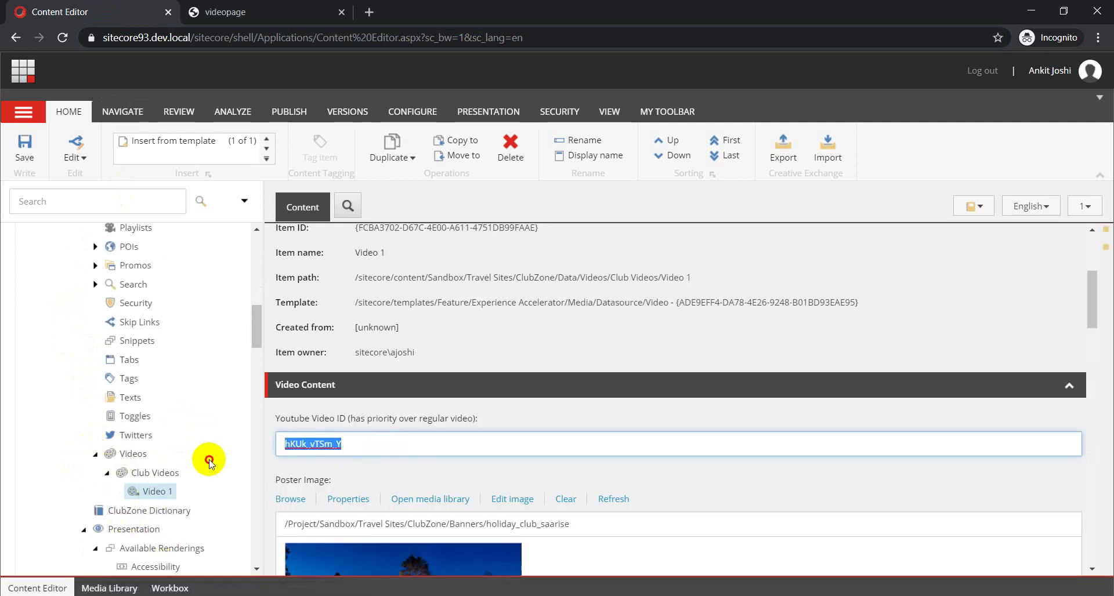
Open the ExtendedVideo item inside the Data/ExtendedVideo folder, set its Youtube Video ID to hKUk_vTSm_Y, and save.
{"action": "scroll", "coordinate": [100, 405], "scroll_direction": "up", "scroll_amount": 8}
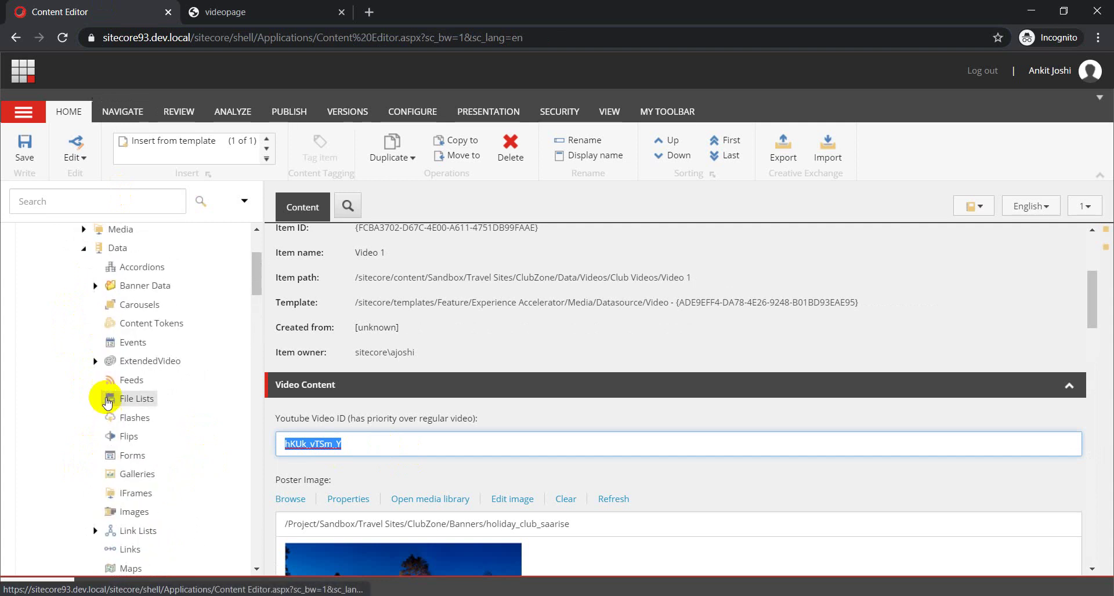
{"action": "left_click", "coordinate": [96, 361]}
{"action": "left_click", "coordinate": [107, 380]}
{"action": "left_click", "coordinate": [154, 398]}
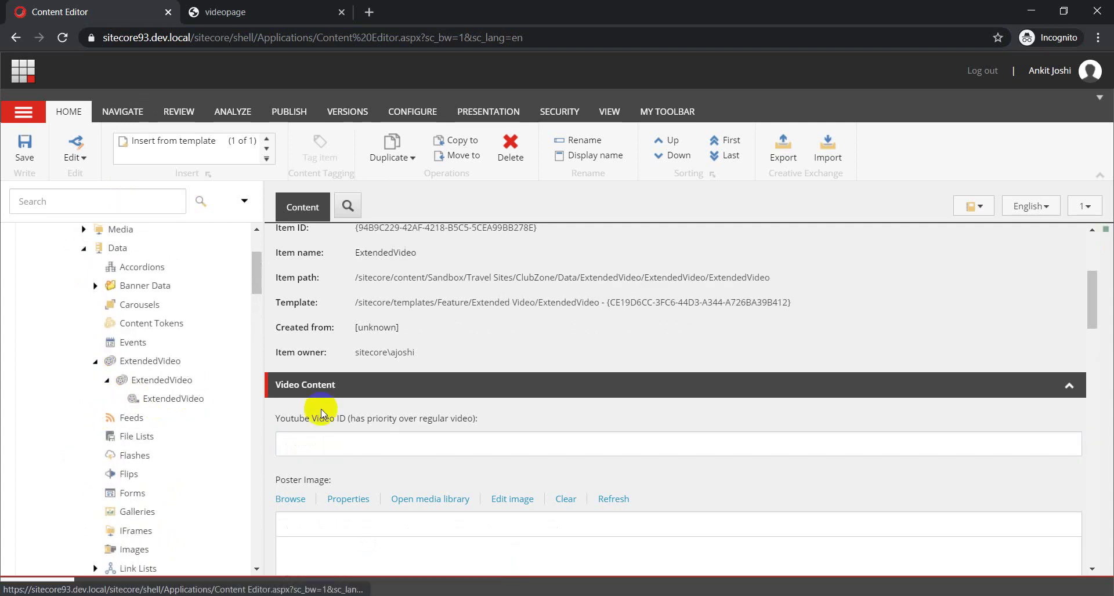
{"action": "left_click", "coordinate": [360, 443]}
{"action": "type", "text": "hKUk_vTSm_Y"}
{"action": "key", "text": "ctrl+s"}
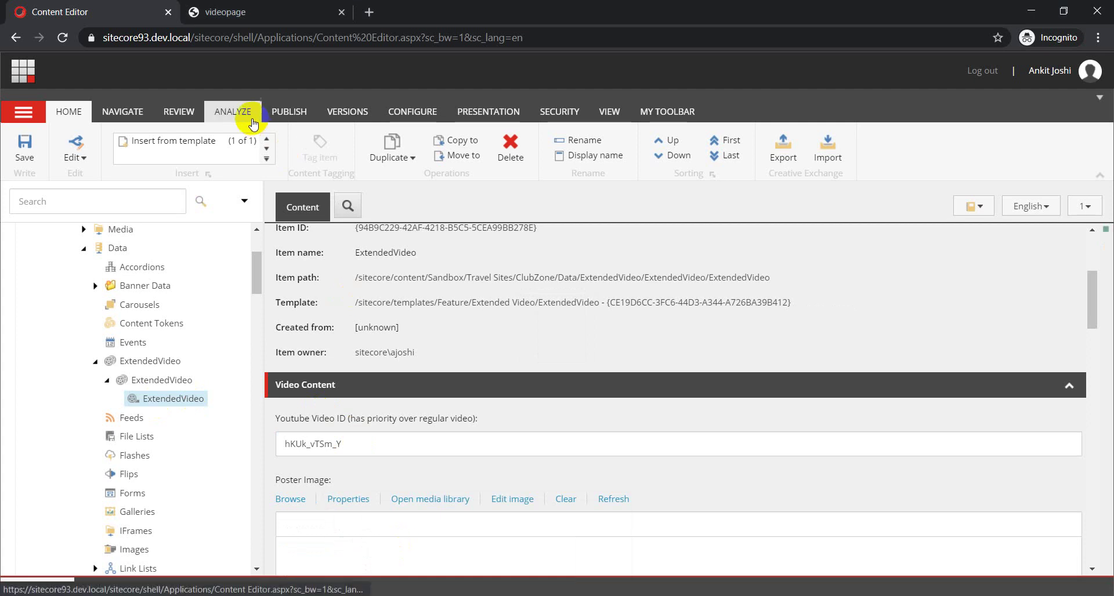
Return to the videopage site page, play and pause the video to check playback, and reload the page.
{"action": "left_click", "coordinate": [234, 13]}
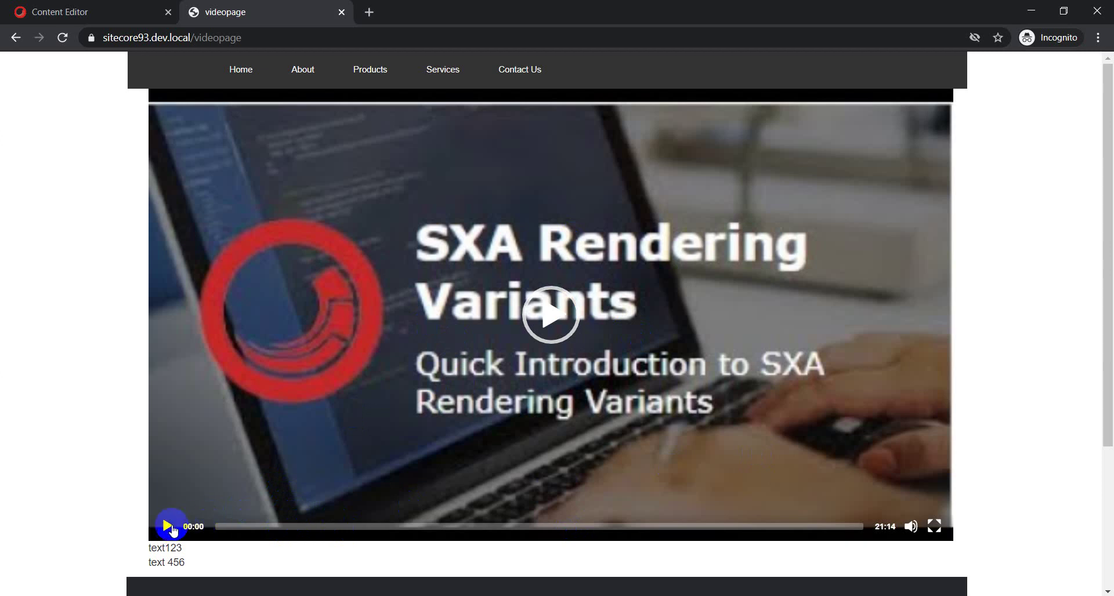
{"action": "left_click", "coordinate": [167, 526]}
{"action": "left_click", "coordinate": [167, 526]}
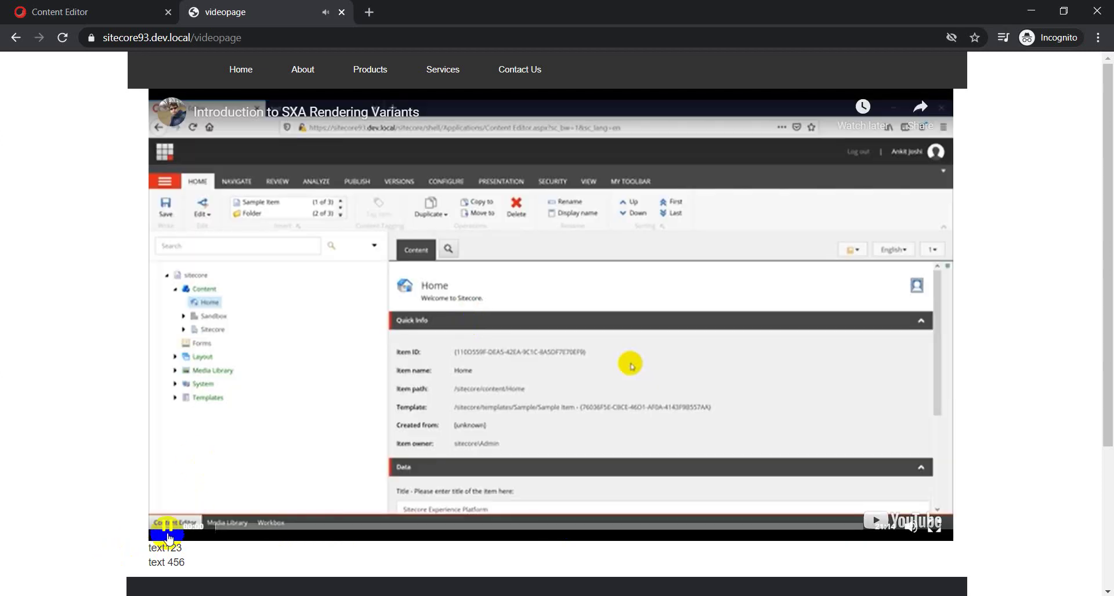
{"action": "left_click", "coordinate": [238, 38]}
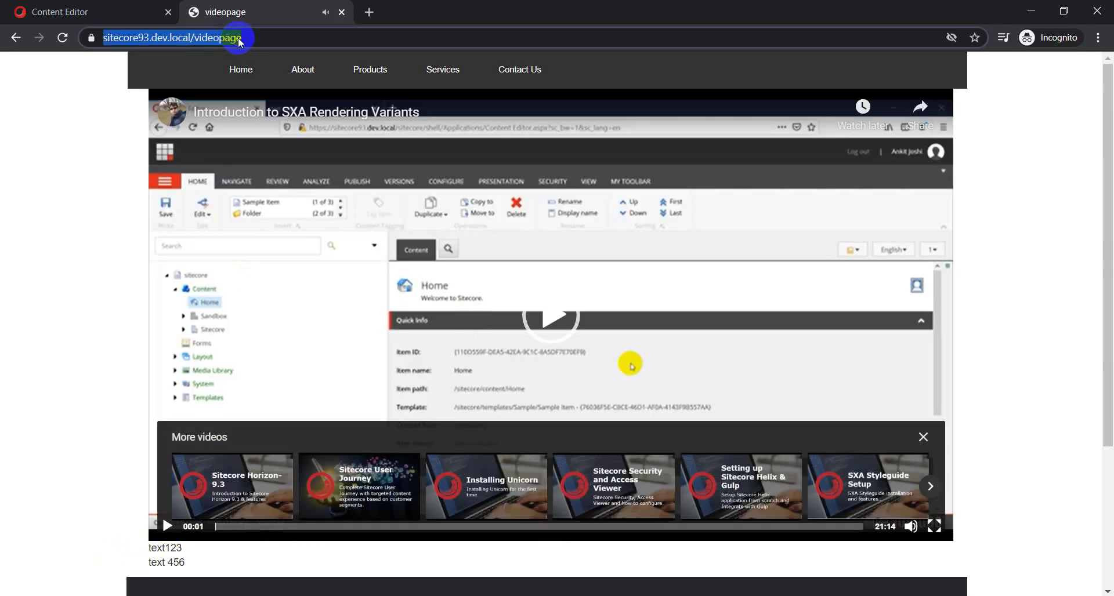
{"action": "key", "text": "Return"}
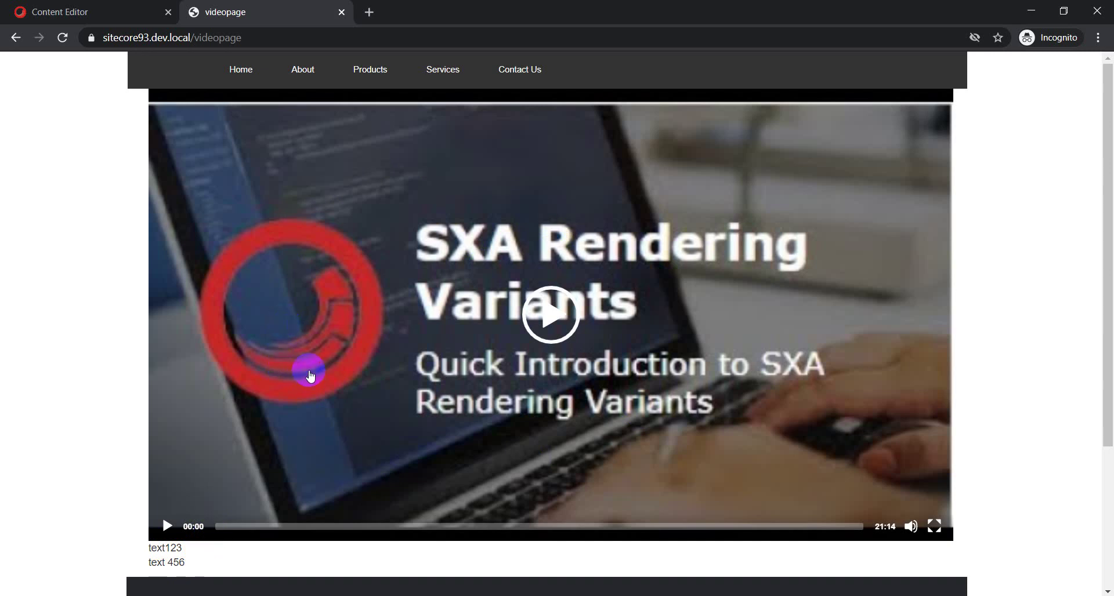
Open the ExtendedVideo item's template in a maximized Template Manager and add a new section named Custom Video.
{"action": "left_click", "coordinate": [61, 12]}
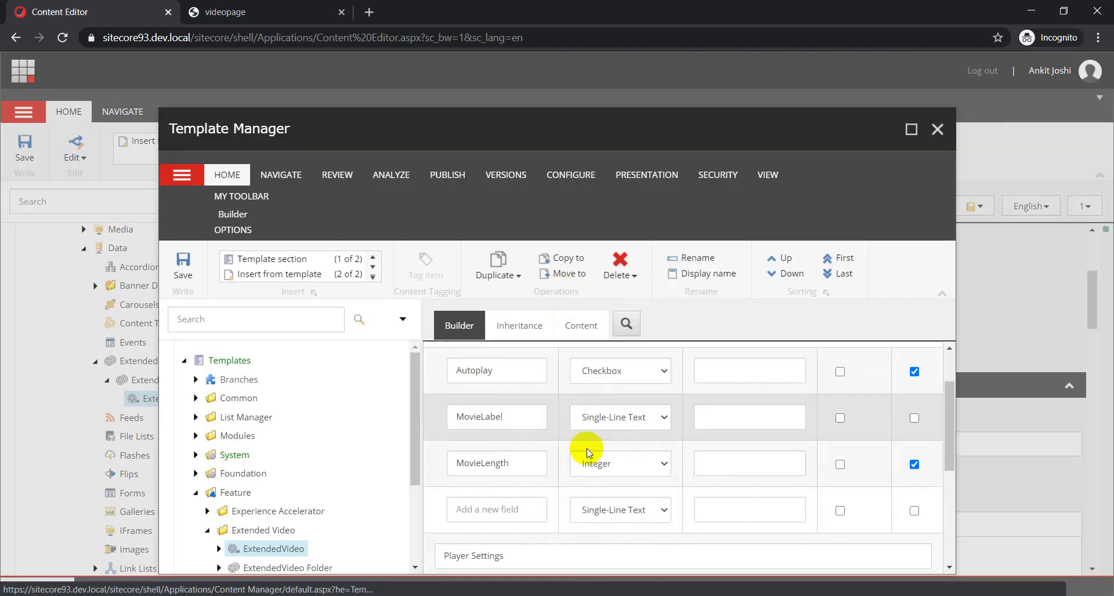
{"action": "left_click", "coordinate": [911, 129]}
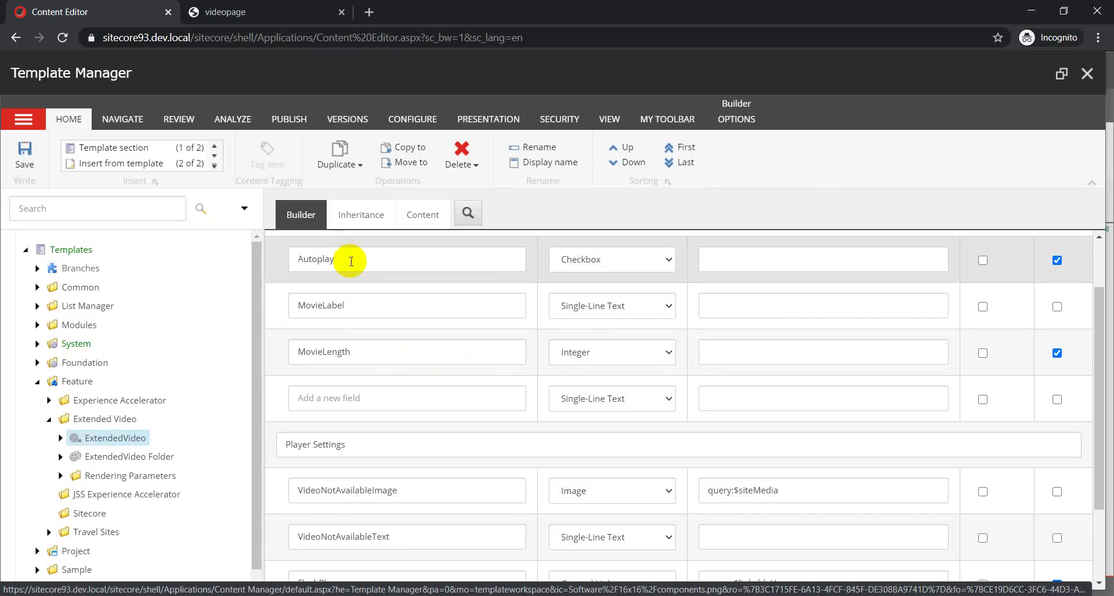
{"action": "scroll", "coordinate": [341, 397], "scroll_direction": "down", "scroll_amount": 2}
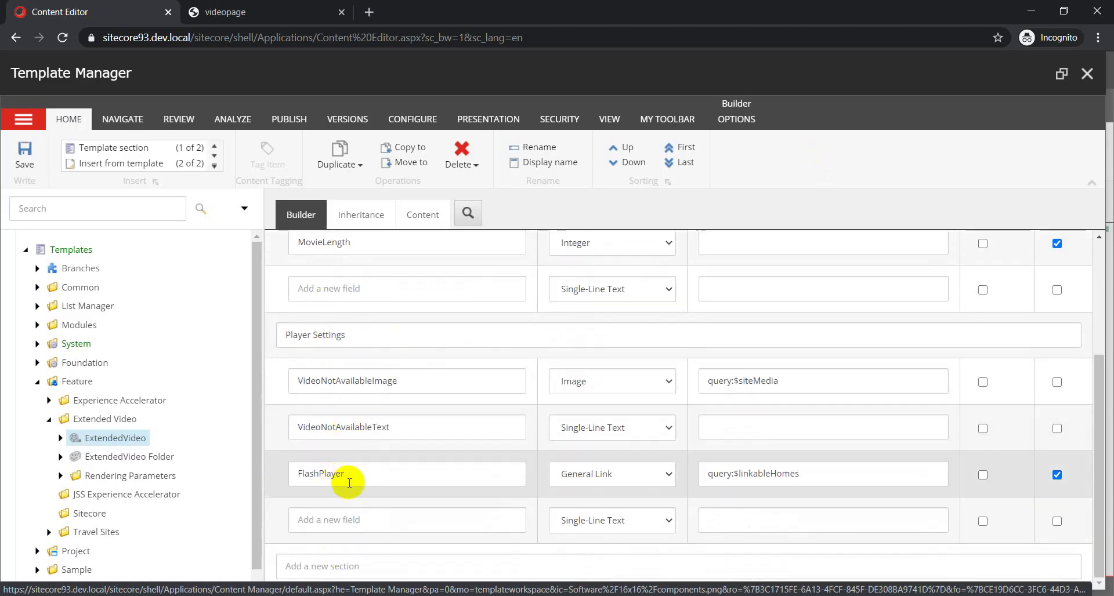
{"action": "left_click", "coordinate": [316, 565]}
{"action": "type", "text": "Custom"}
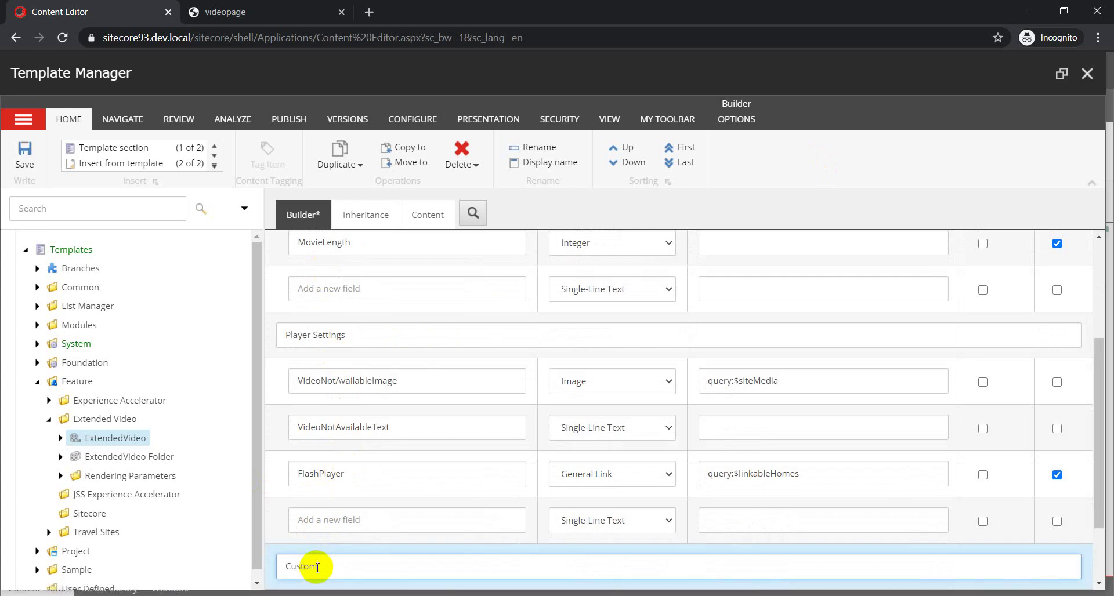
{"action": "type", "text": " Video"}
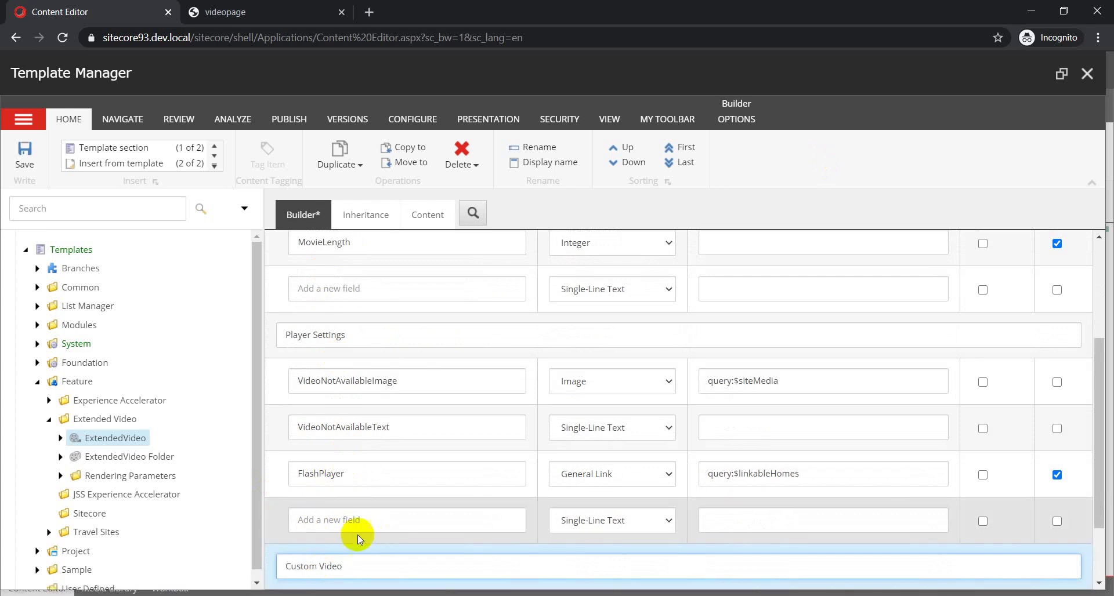
Add a Single-Line Text field named Custom Field to the Custom Video section.
{"action": "scroll", "coordinate": [348, 536], "scroll_direction": "down", "scroll_amount": 2}
{"action": "left_click", "coordinate": [334, 530]}
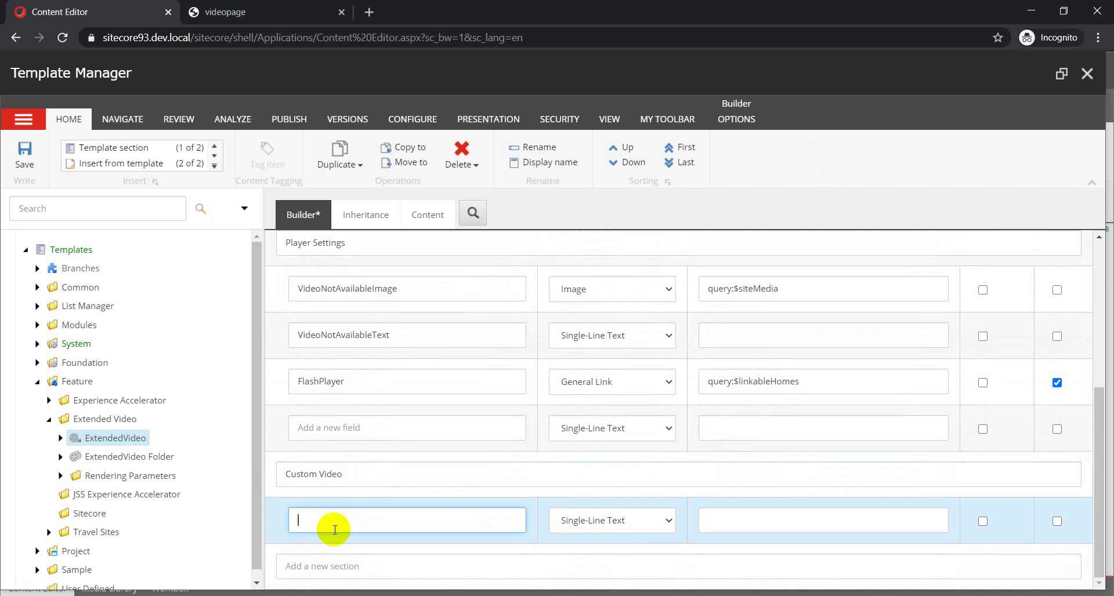
{"action": "type", "text": "C"}
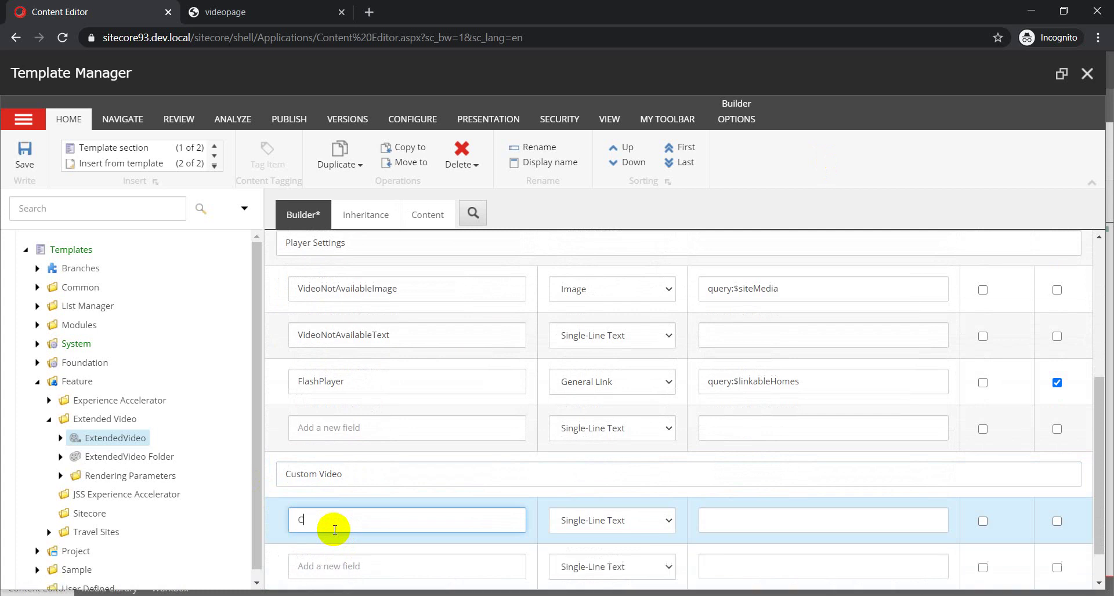
{"action": "type", "text": "ustom Field"}
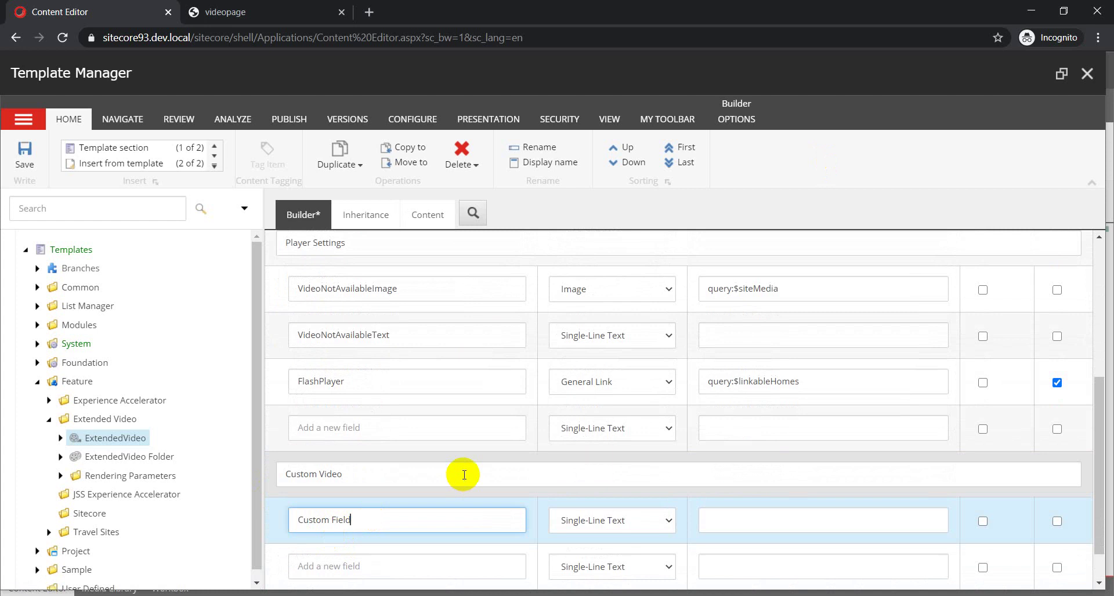
Save the template, close the Template Manager, and check the ExtendedVideo item for the Custom Field in its Custom Video section.
{"action": "key", "text": "ctrl+s"}
{"action": "left_click", "coordinate": [1088, 75]}
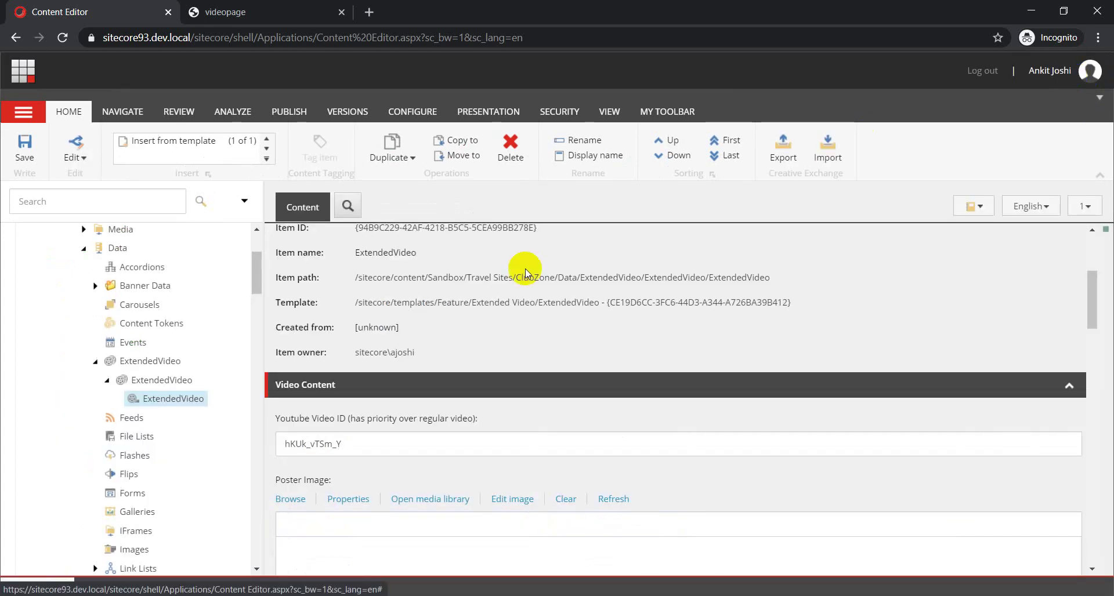
{"action": "scroll", "coordinate": [450, 459], "scroll_direction": "down", "scroll_amount": 15}
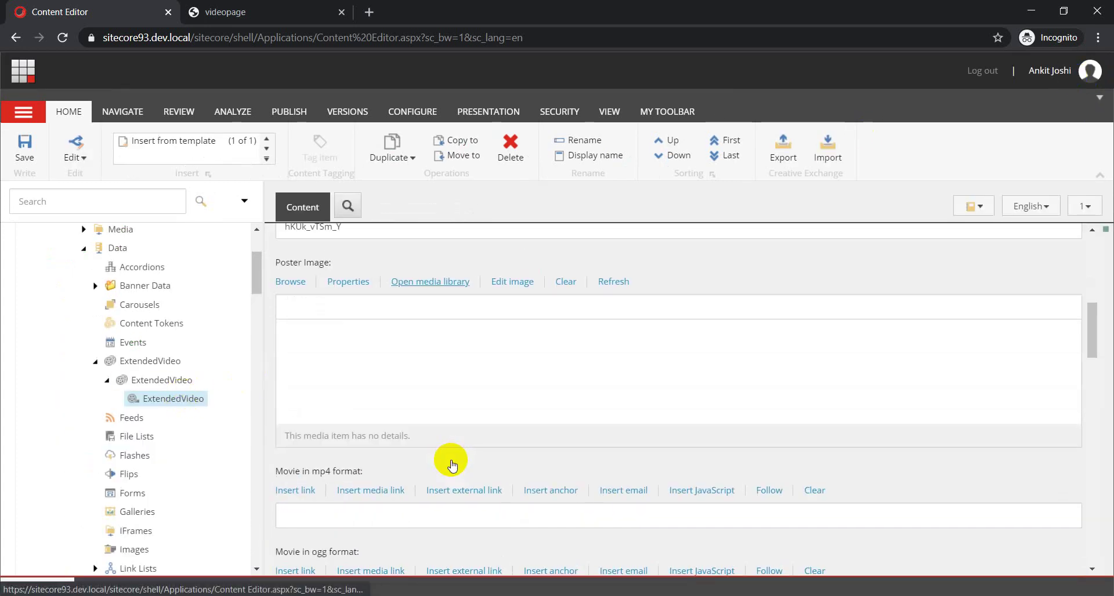
{"action": "scroll", "coordinate": [451, 463], "scroll_direction": "down", "scroll_amount": 6}
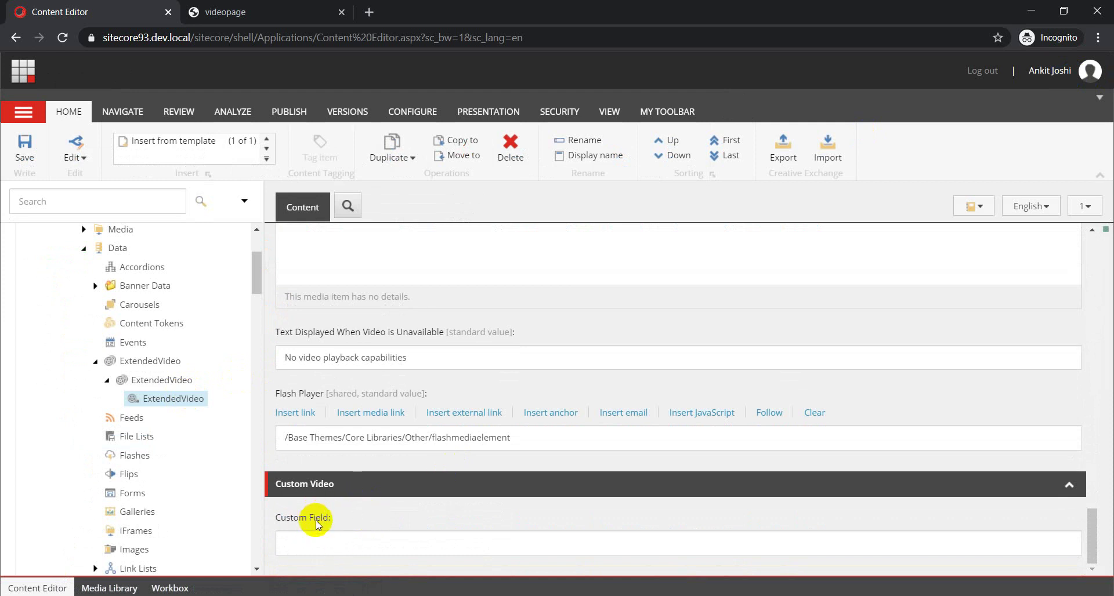
Open ExtendedVideo.cshtml from the Views\ExtendedVideo folder in Notepad++, reload its modified content, and keep the missing ExtendedMedia file in the editor.
{"action": "left_click", "coordinate": [262, 12]}
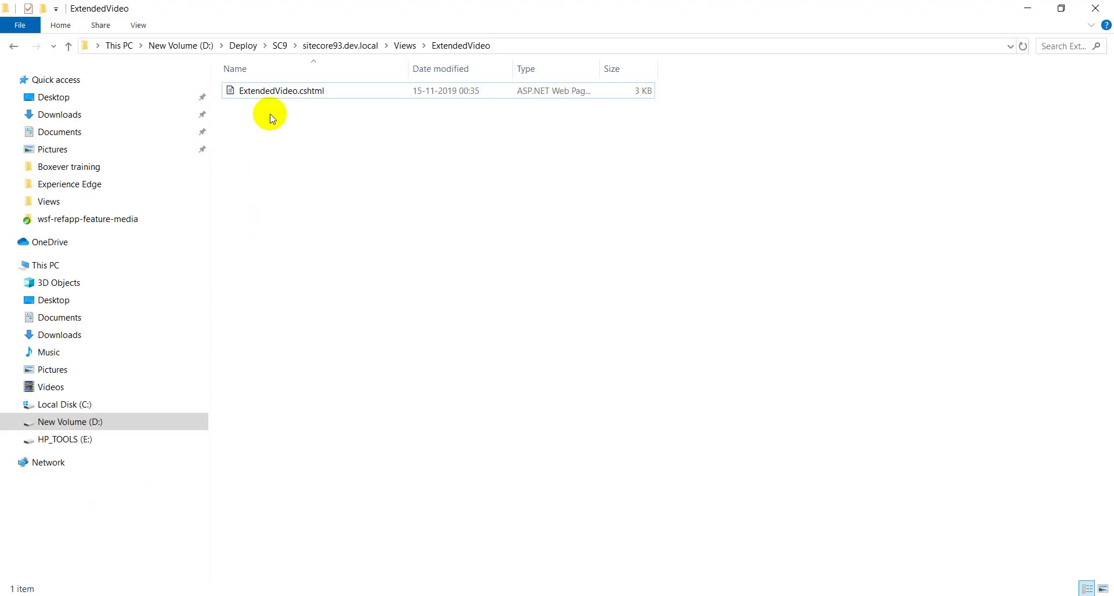
{"action": "left_click", "coordinate": [265, 90]}
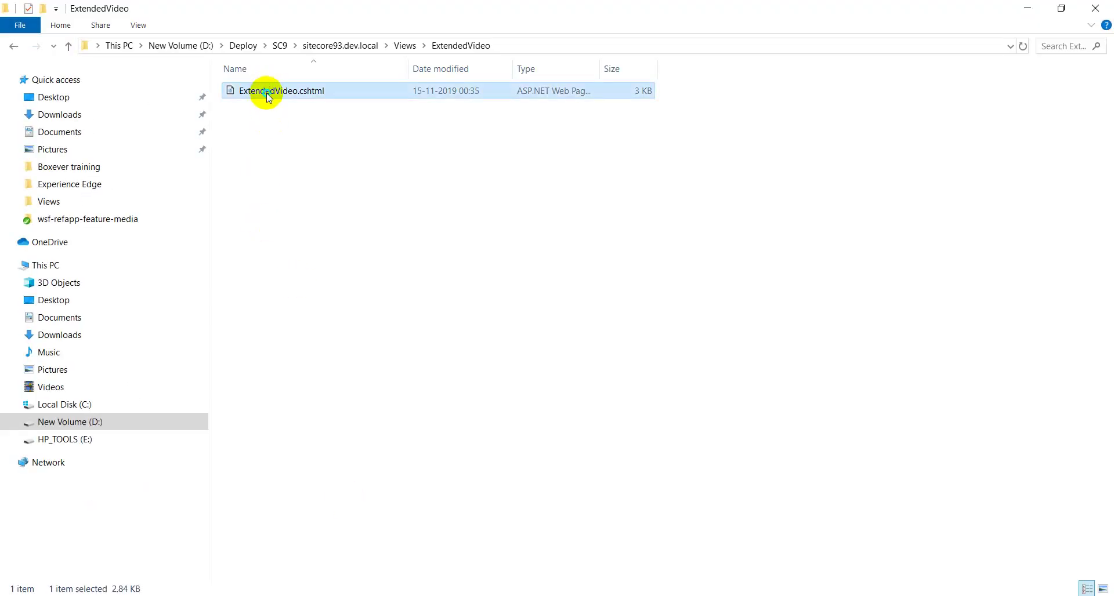
{"action": "right_click", "coordinate": [267, 93]}
{"action": "left_click", "coordinate": [325, 154]}
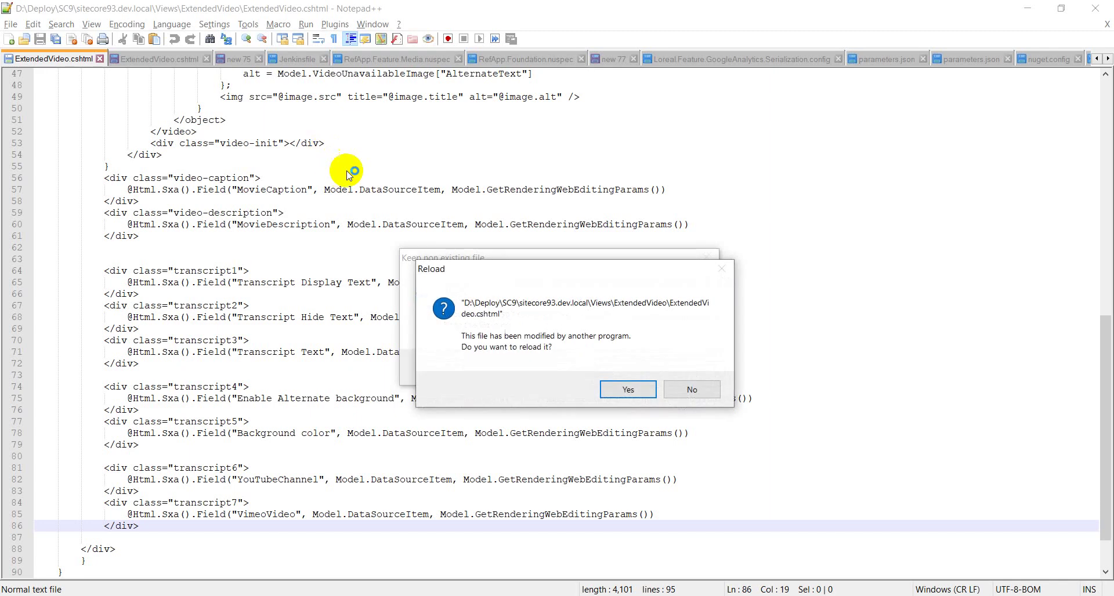
{"action": "left_click", "coordinate": [626, 390]}
{"action": "left_click", "coordinate": [613, 368]}
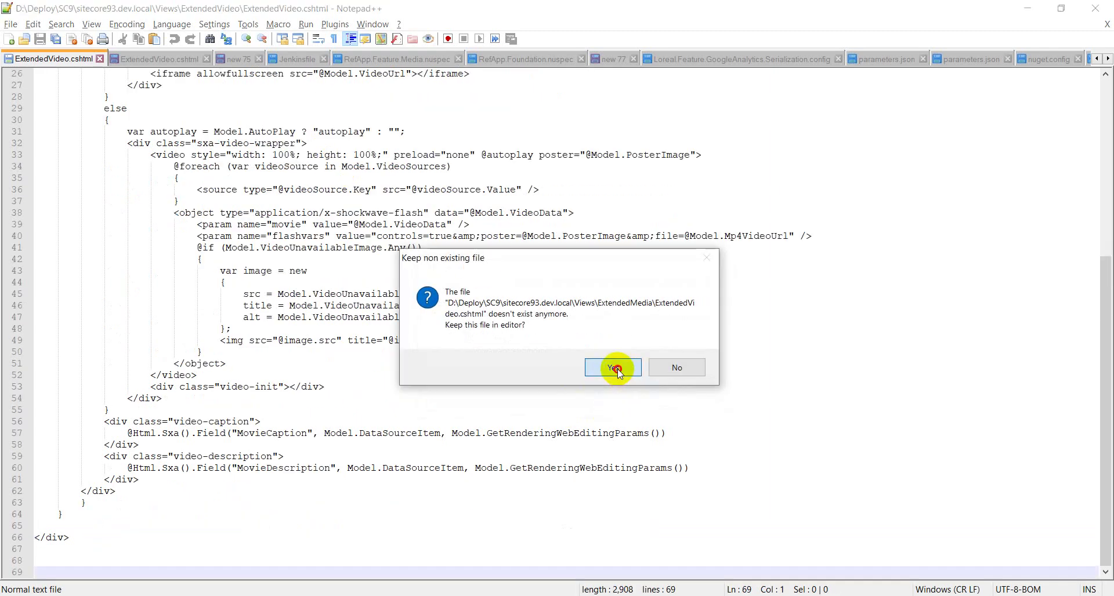
{"action": "left_click", "coordinate": [1028, 8]}
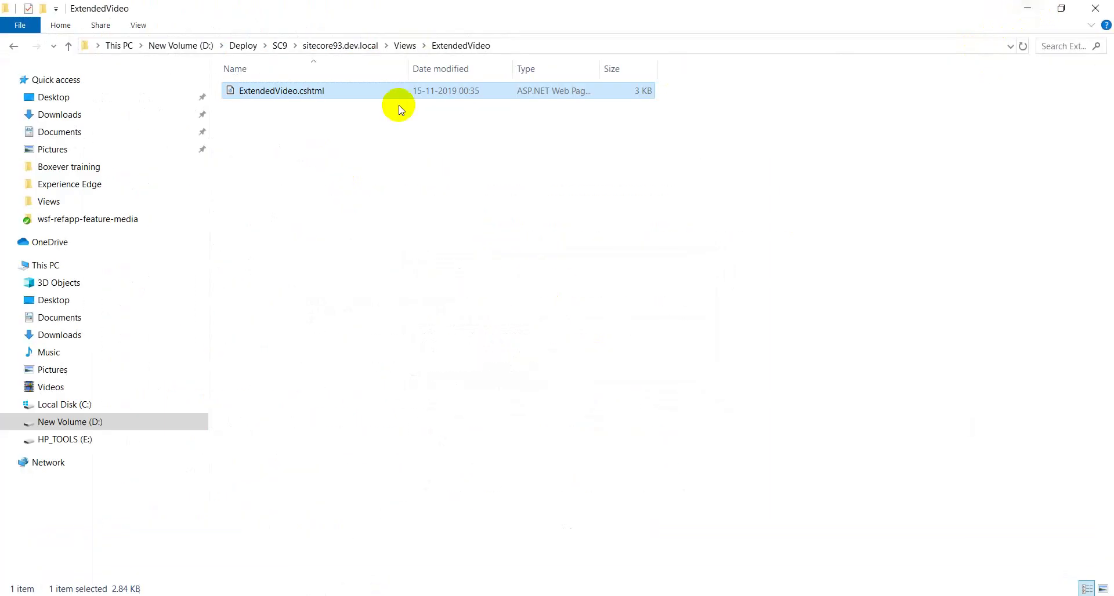
Reopen ExtendedVideo.cshtml in Notepad++ and review its markup from the model declaration to the caption and description fields.
{"action": "right_click", "coordinate": [313, 91]}
{"action": "left_click", "coordinate": [366, 149]}
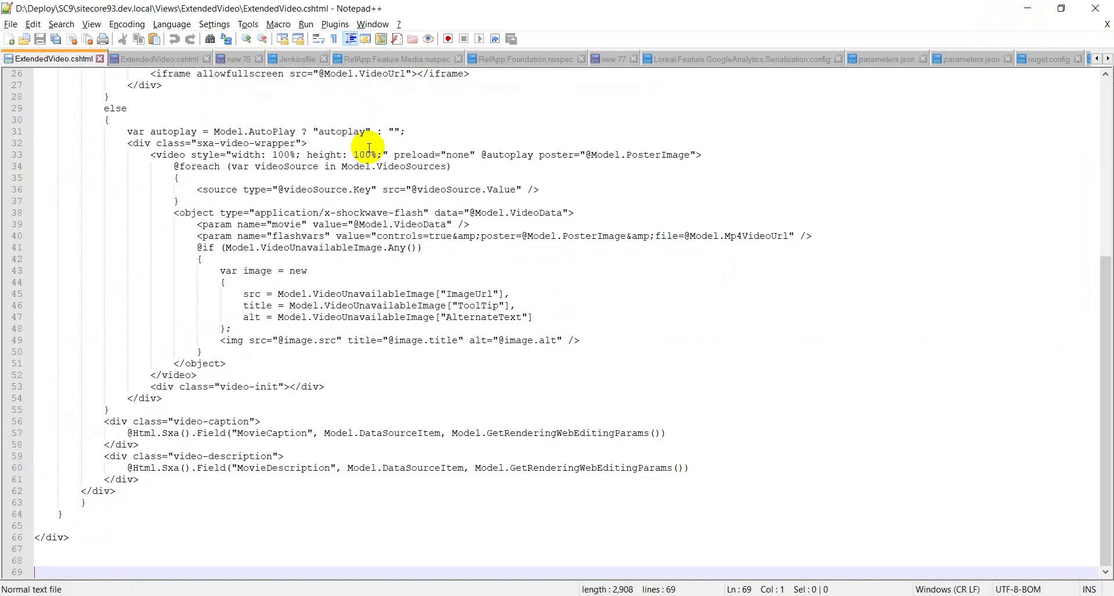
{"action": "scroll", "coordinate": [251, 293], "scroll_direction": "up", "scroll_amount": 6}
{"action": "scroll", "coordinate": [251, 293], "scroll_direction": "up", "scroll_amount": 2}
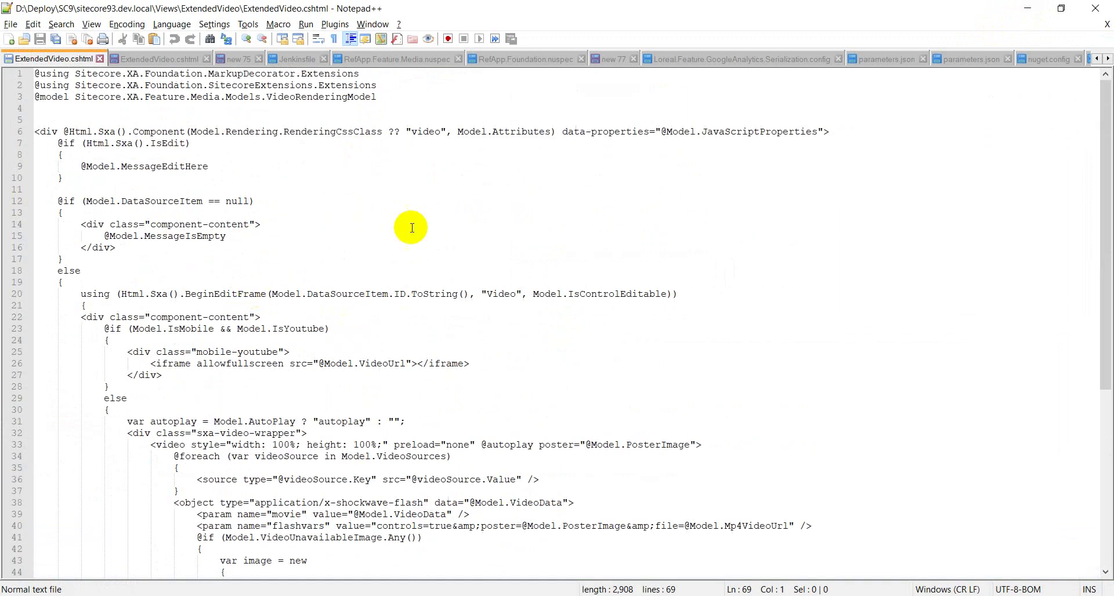
{"action": "scroll", "coordinate": [179, 307], "scroll_direction": "down", "scroll_amount": 7}
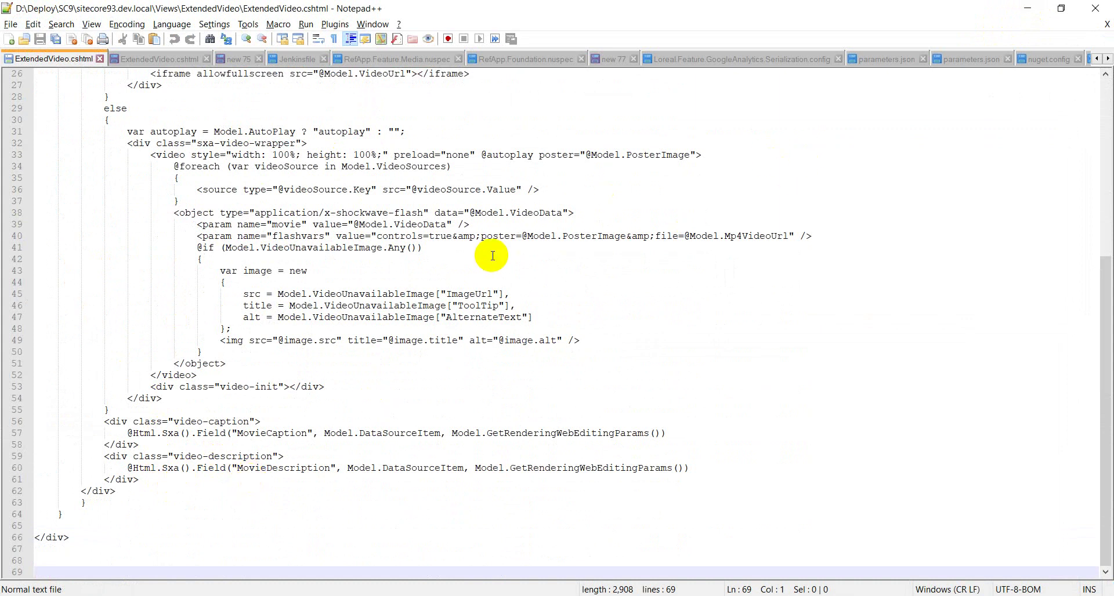
Leave Notepad++ and the file folder, and return to the ExtendedVideo item in the browser's Content Editor.
{"action": "left_click", "coordinate": [1031, 8]}
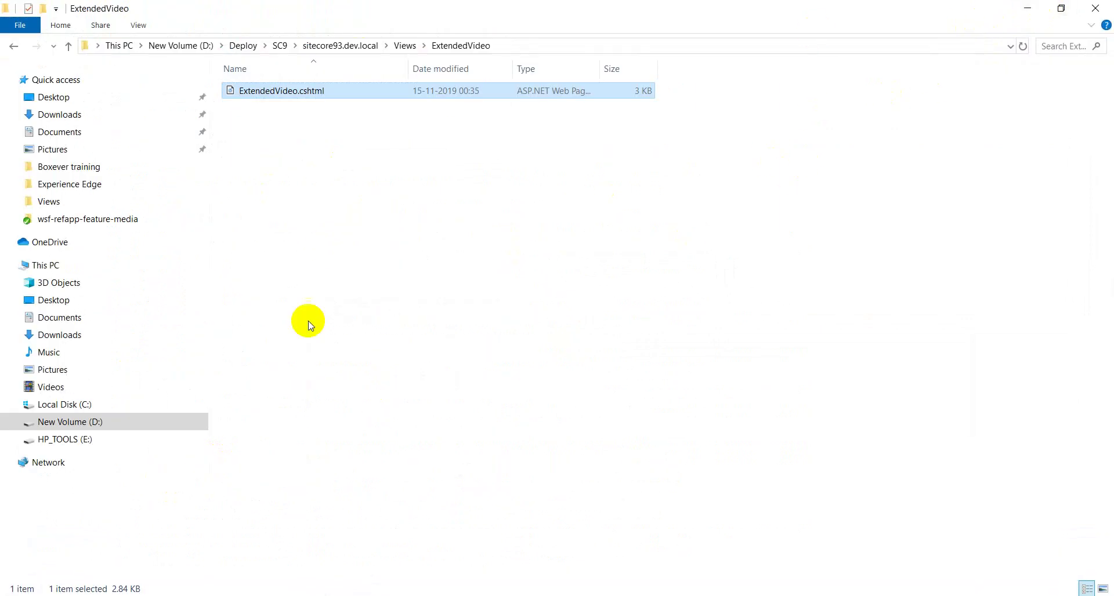
{"action": "left_click", "coordinate": [1019, 8]}
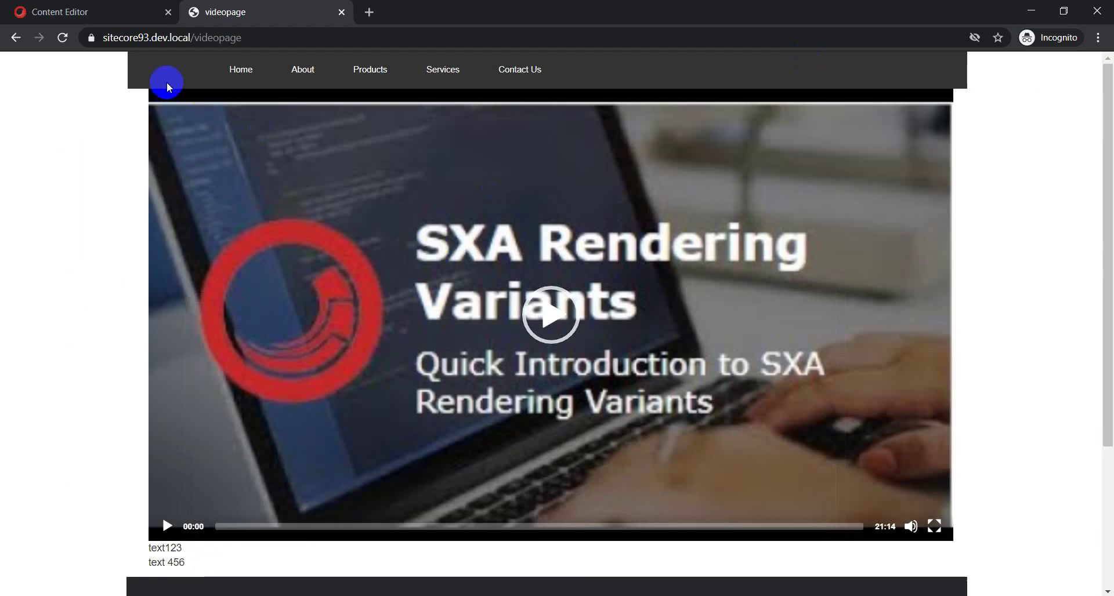
{"action": "left_click", "coordinate": [96, 11]}
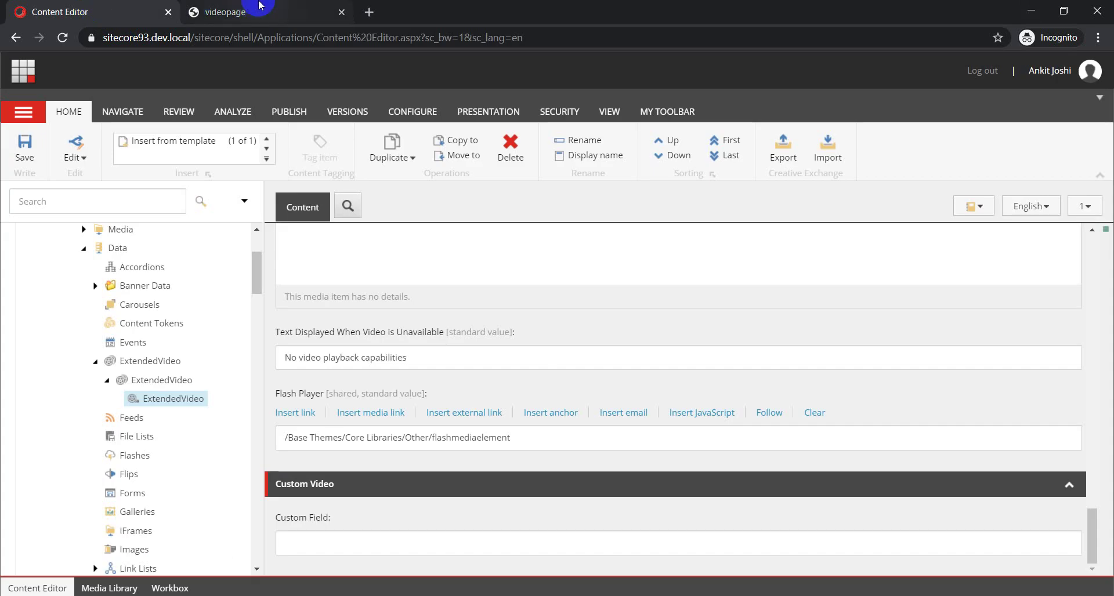